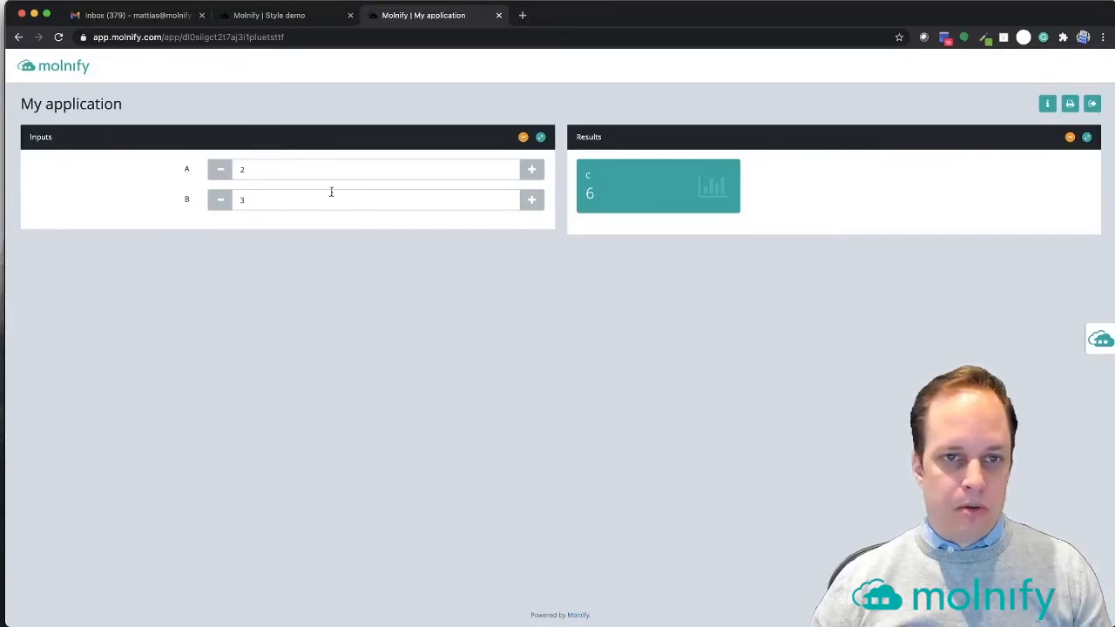
In the App Generator's metadata, set the app Id to styledemoyoutube and the Name to Style demo.
left_click(284, 17)
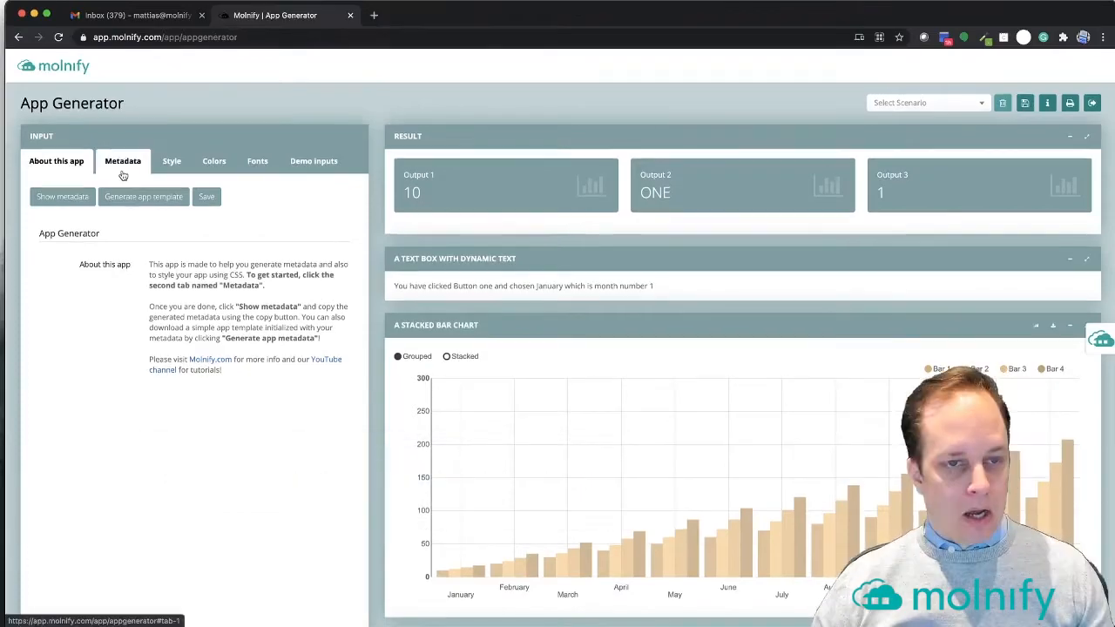
left_click(121, 173)
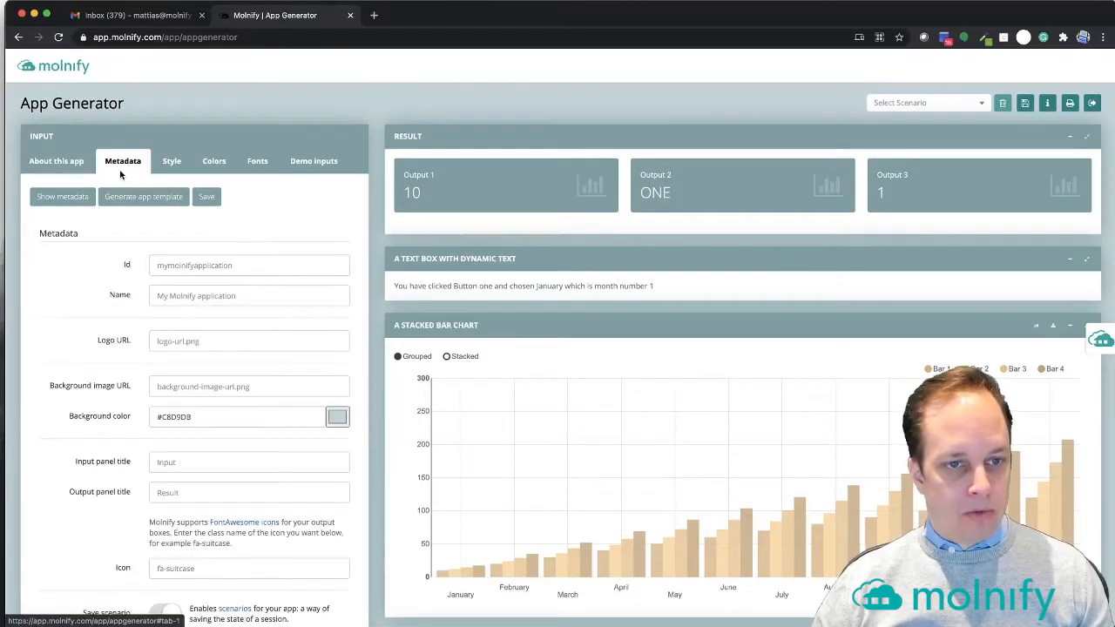
left_click(199, 263)
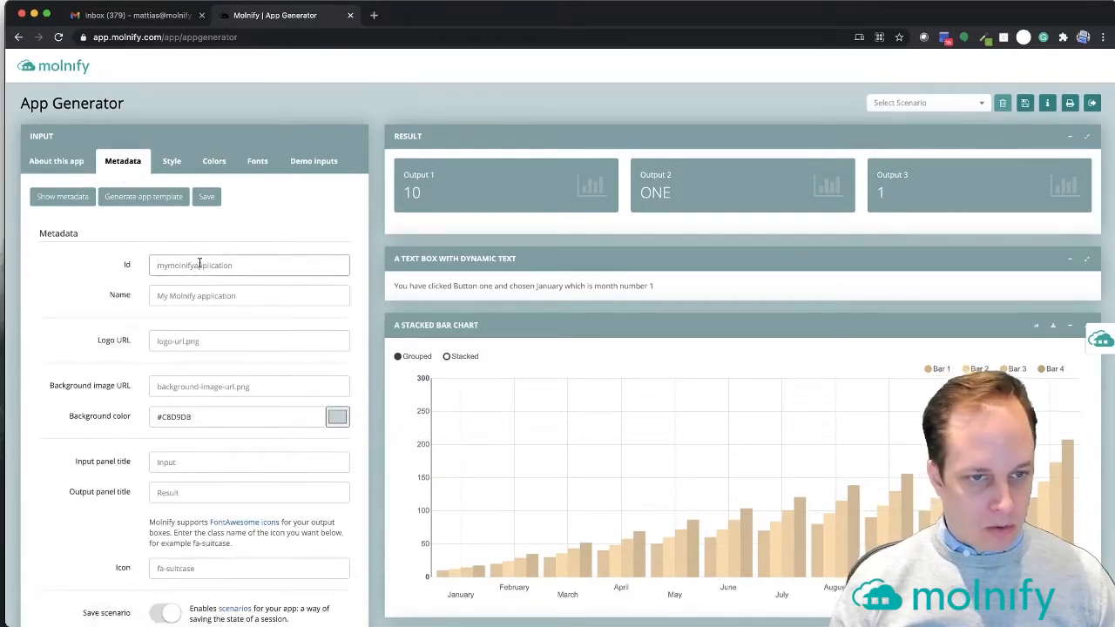
type("sty")
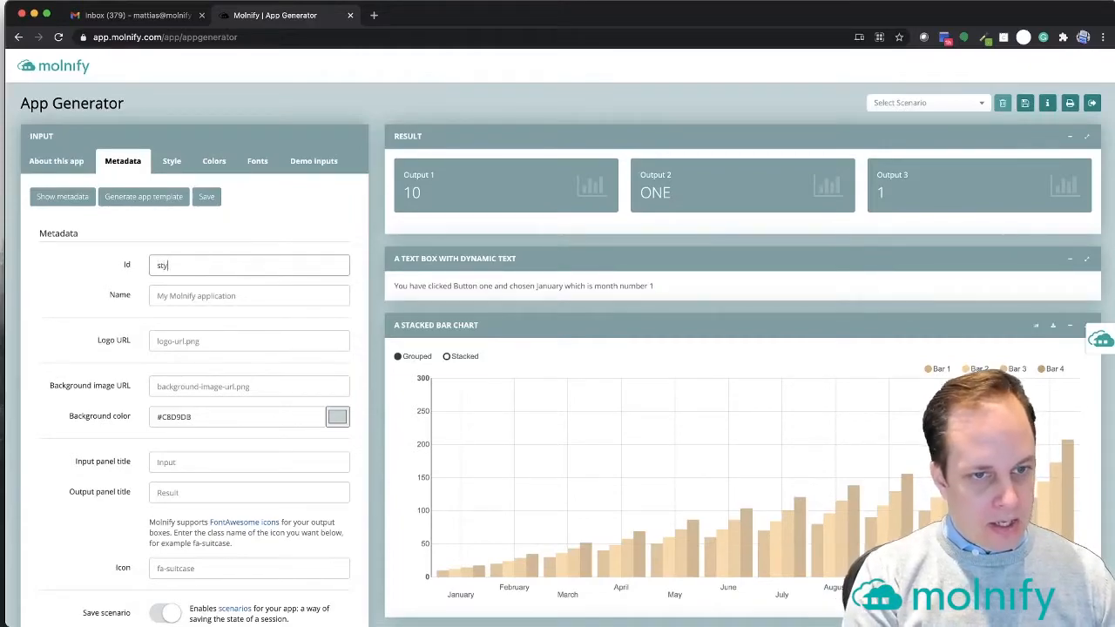
type("ledem")
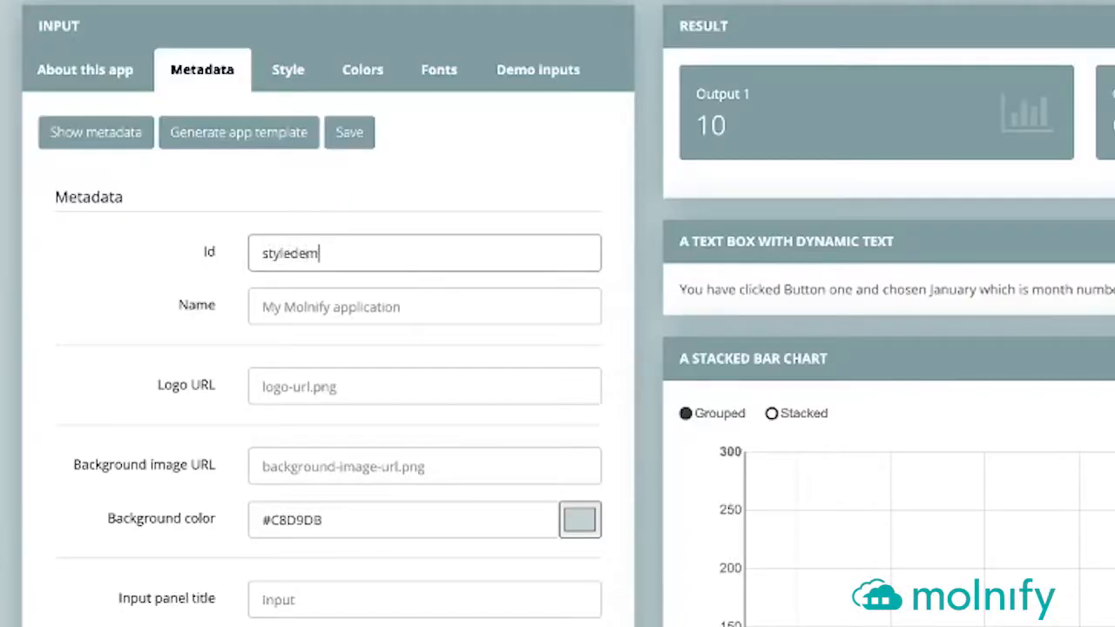
type("oyoutube")
left_click(263, 307)
type("Style demo")
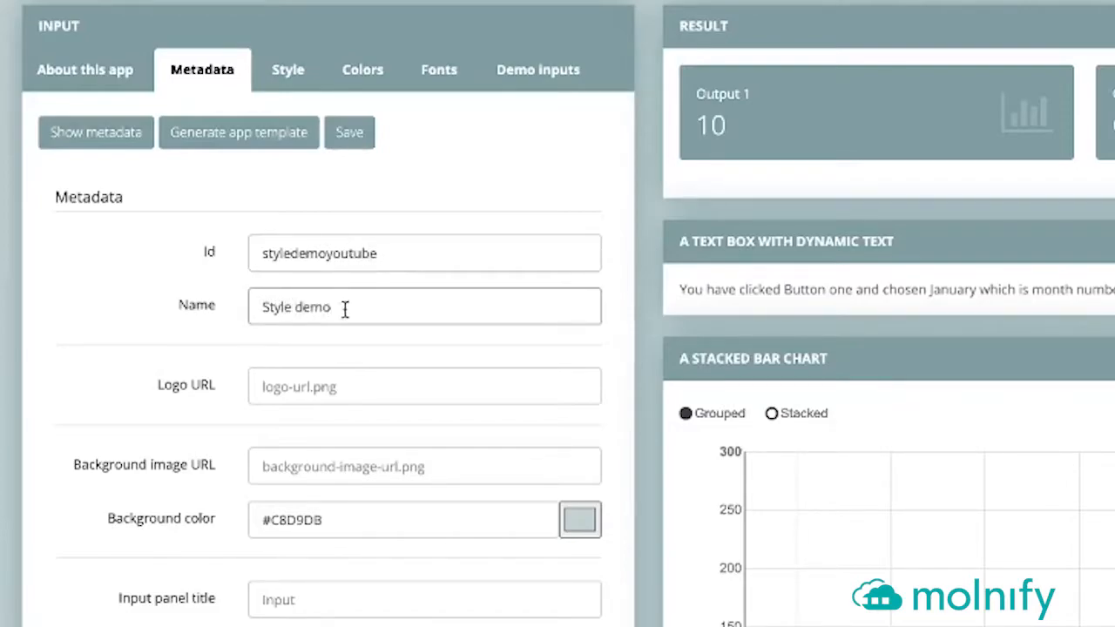
left_click(360, 384)
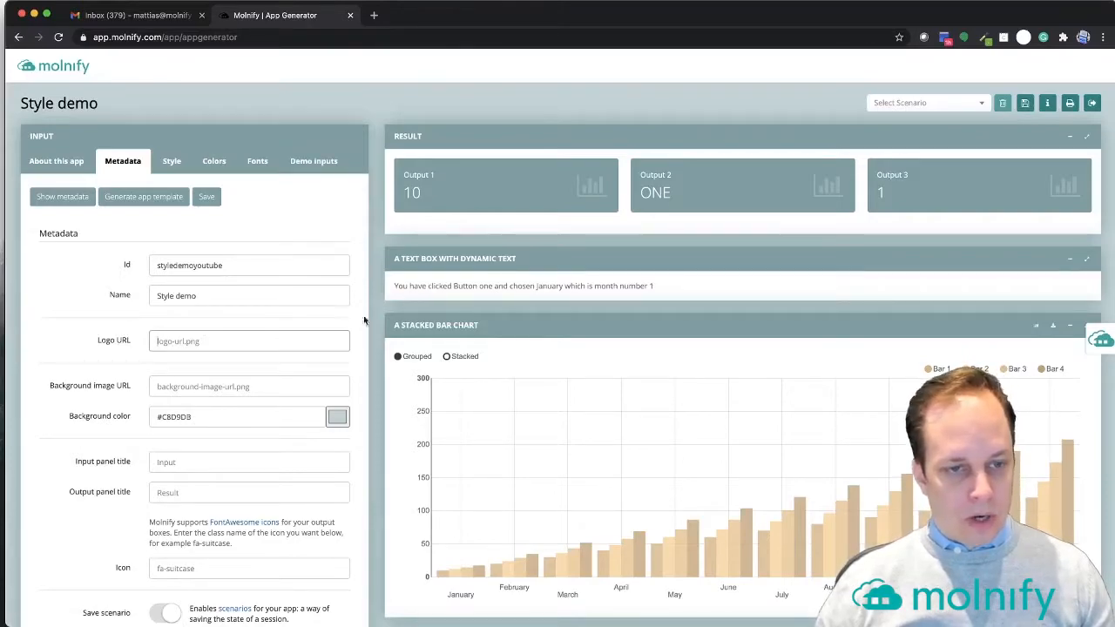
left_click(189, 345)
type("https://i.ibb.co/7kr7975/molnify-logo-med-symbol-svart.png")
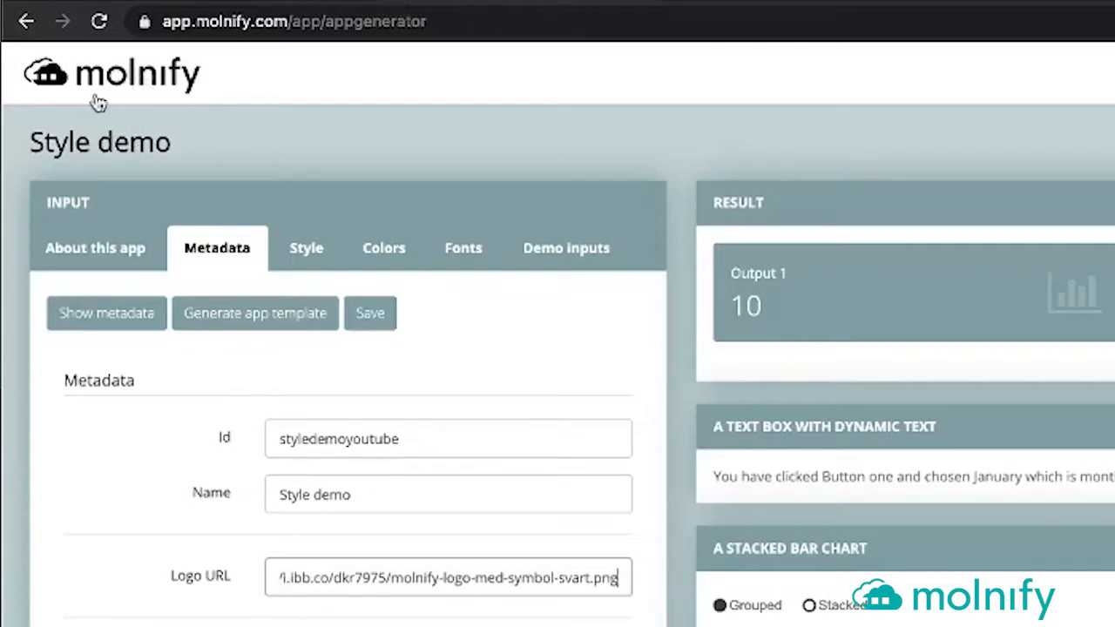
Copy and clear the logo URL to compare with the default logo, and paste the same address back.
triple_click(415, 573)
key("ctrl+c")
key("BackSpace")
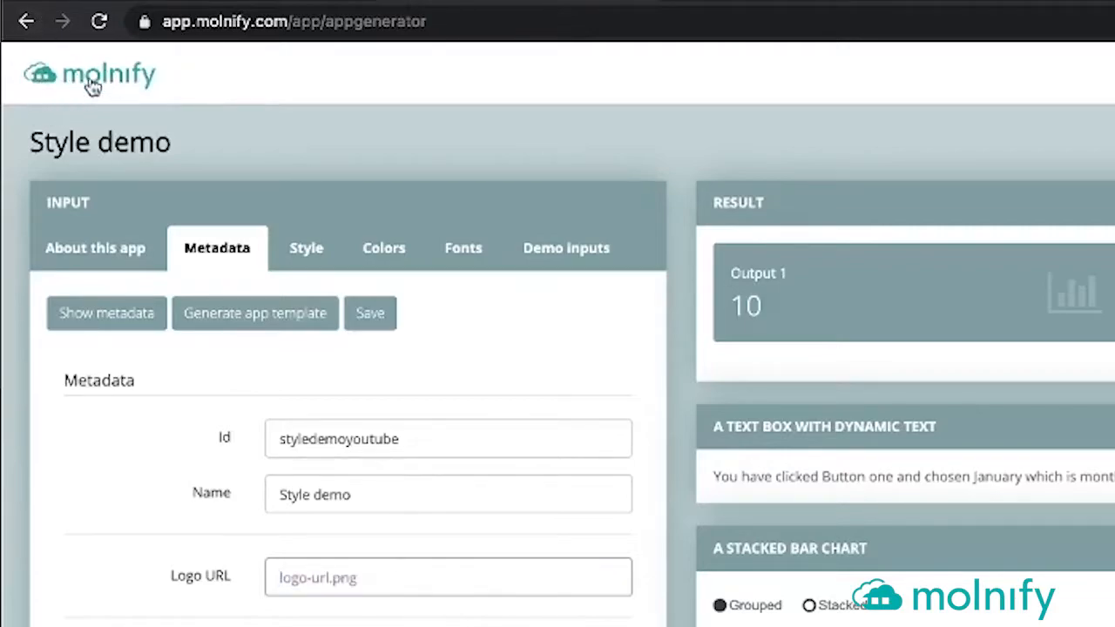
key("ctrl+v")
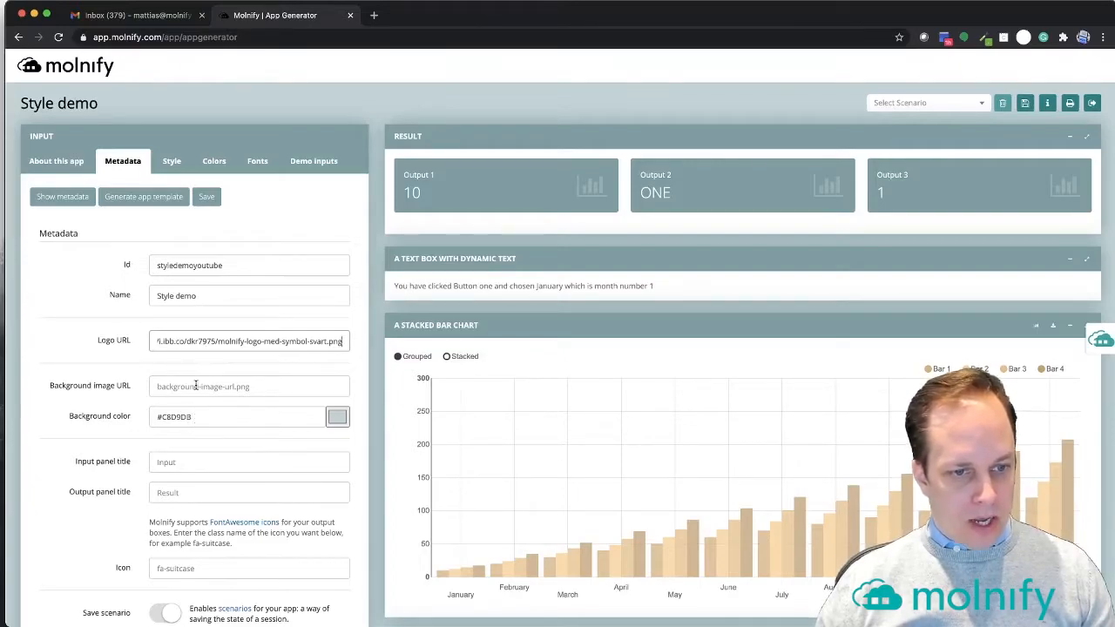
Switch to Unsplash in a new browser tab and search its photos for water.
left_click(374, 15)
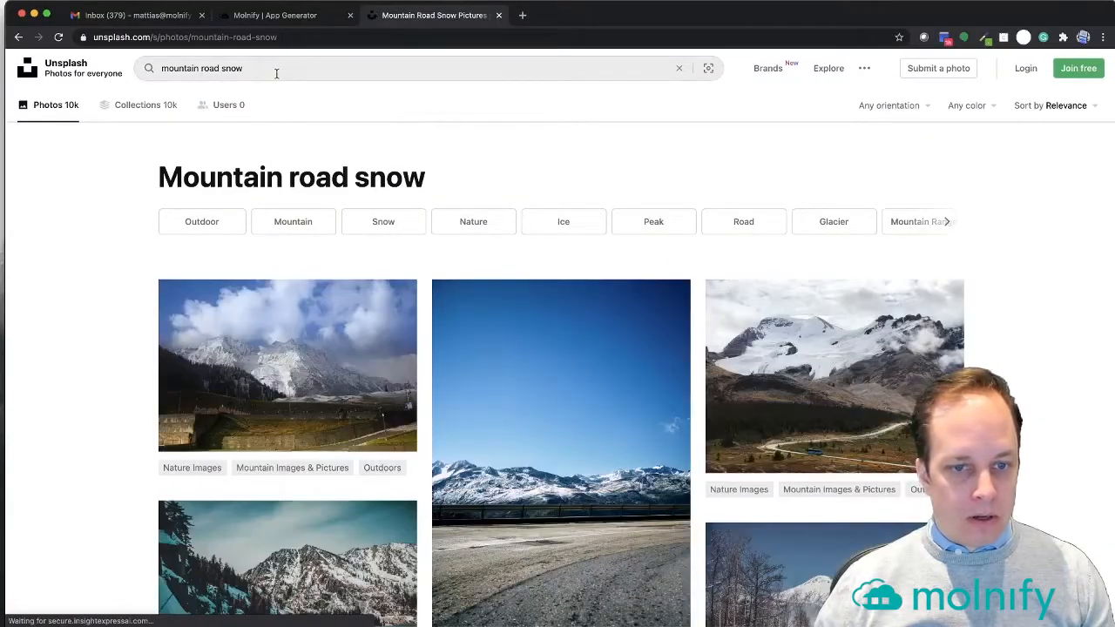
left_click(271, 69)
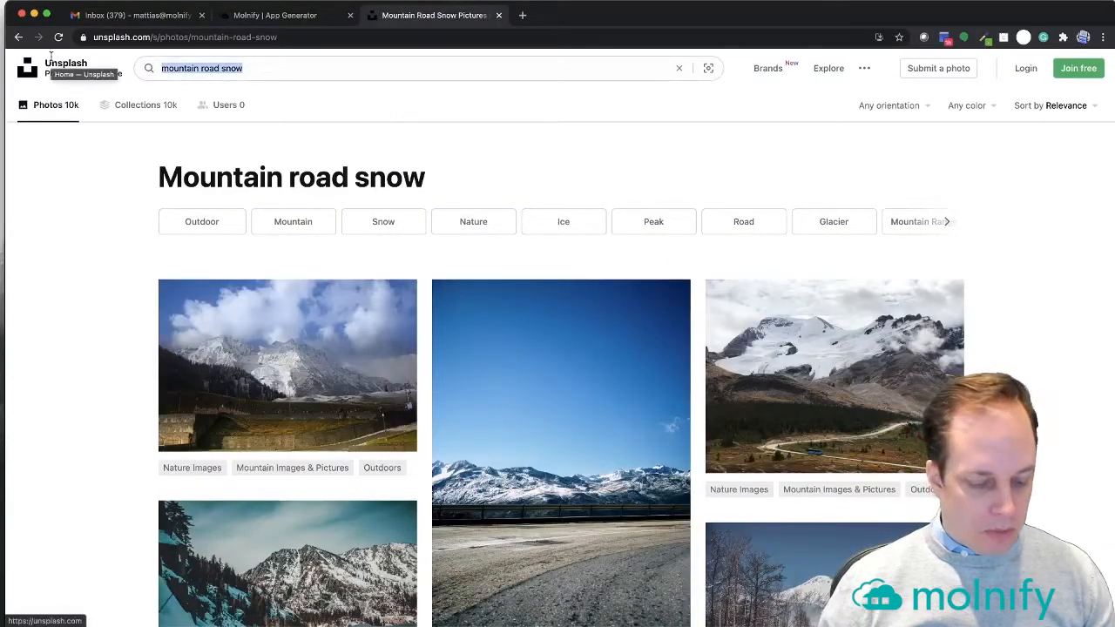
type("water")
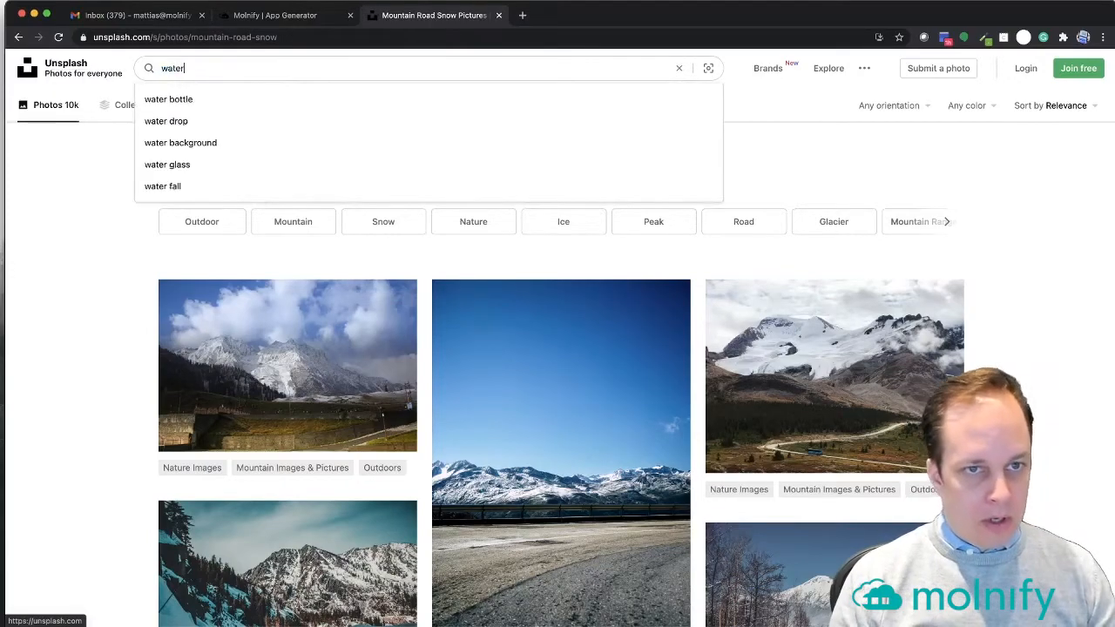
key("Return")
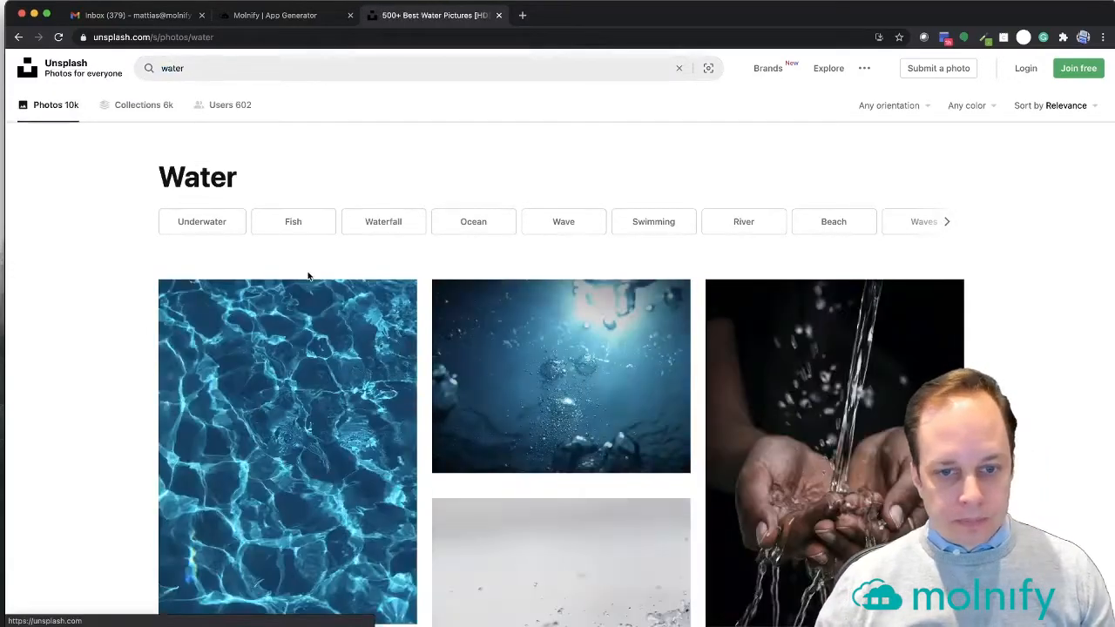
Copy the image address of the underwater bubbles photo and use it as the background image URL in the App Generator.
left_click(578, 370)
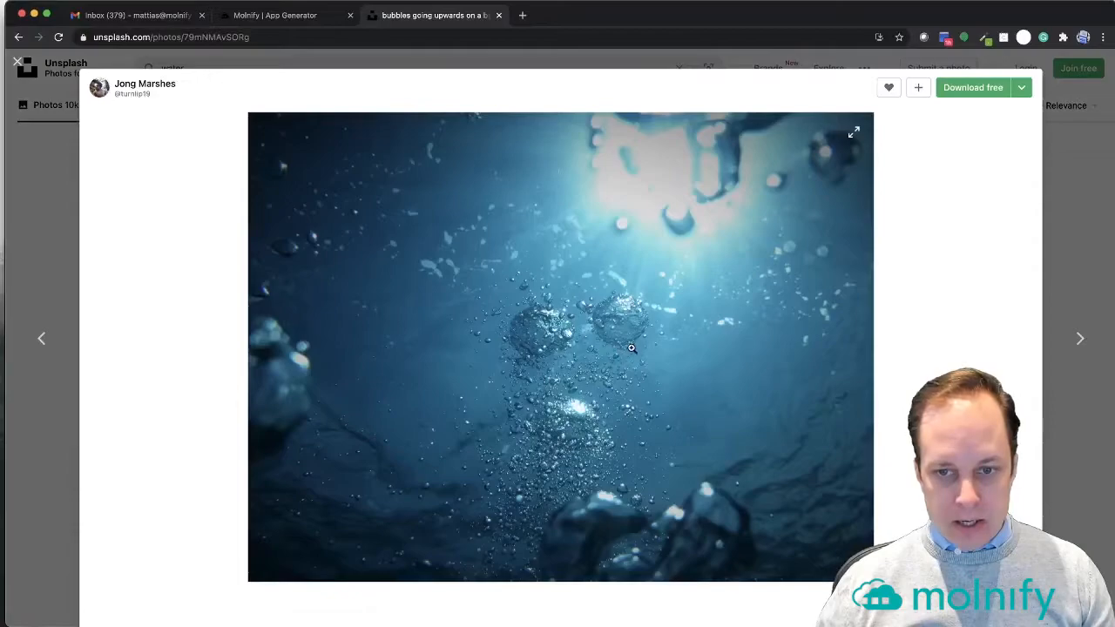
right_click(599, 318)
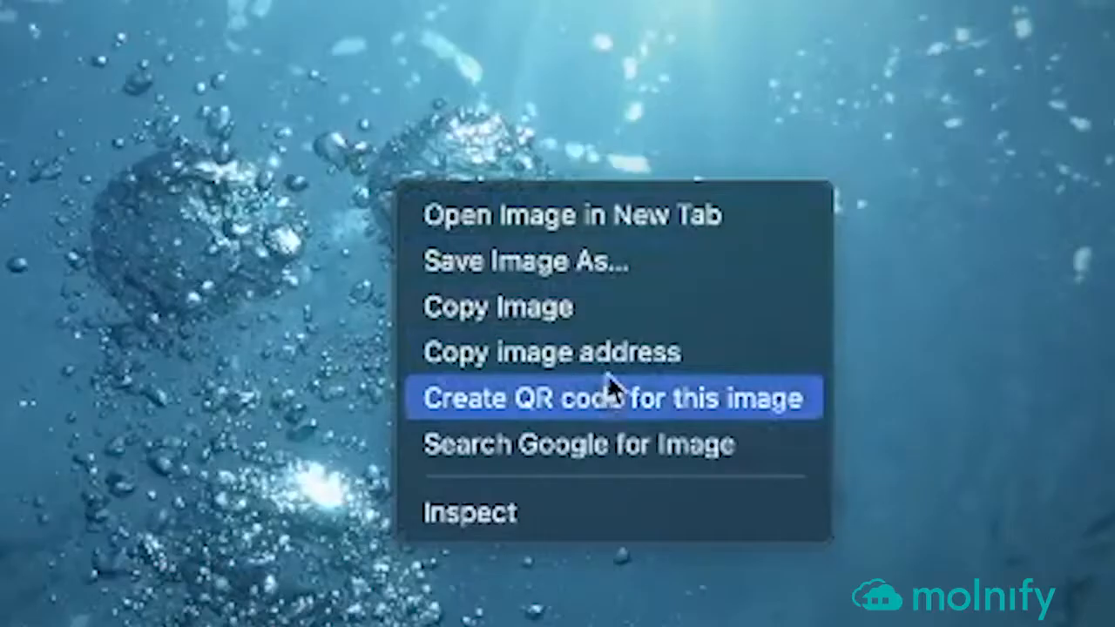
left_click(616, 364)
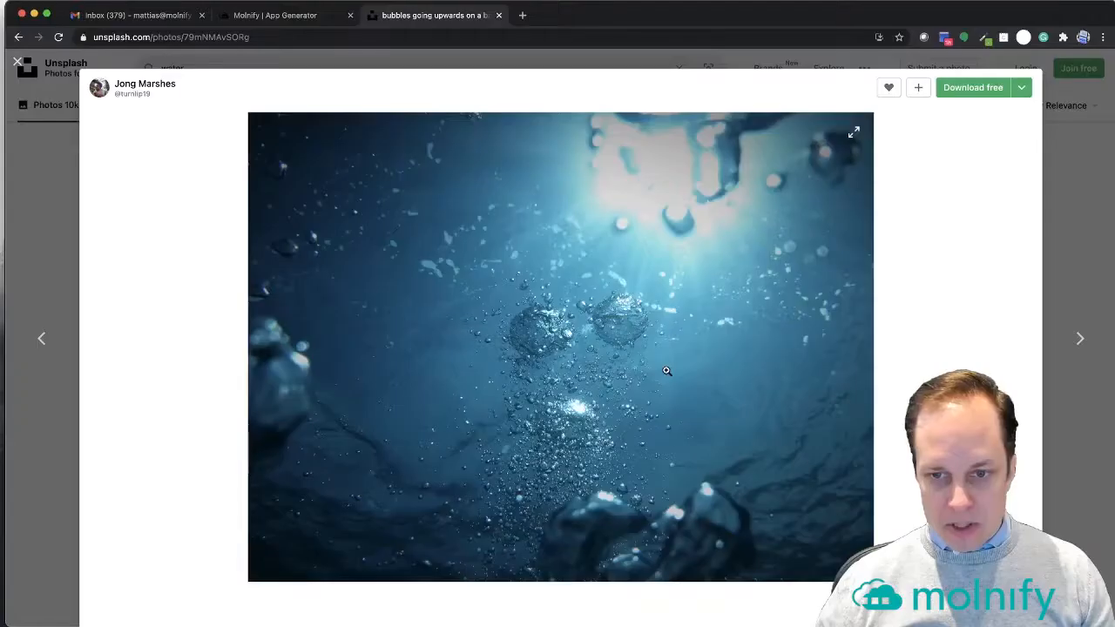
left_click(17, 63)
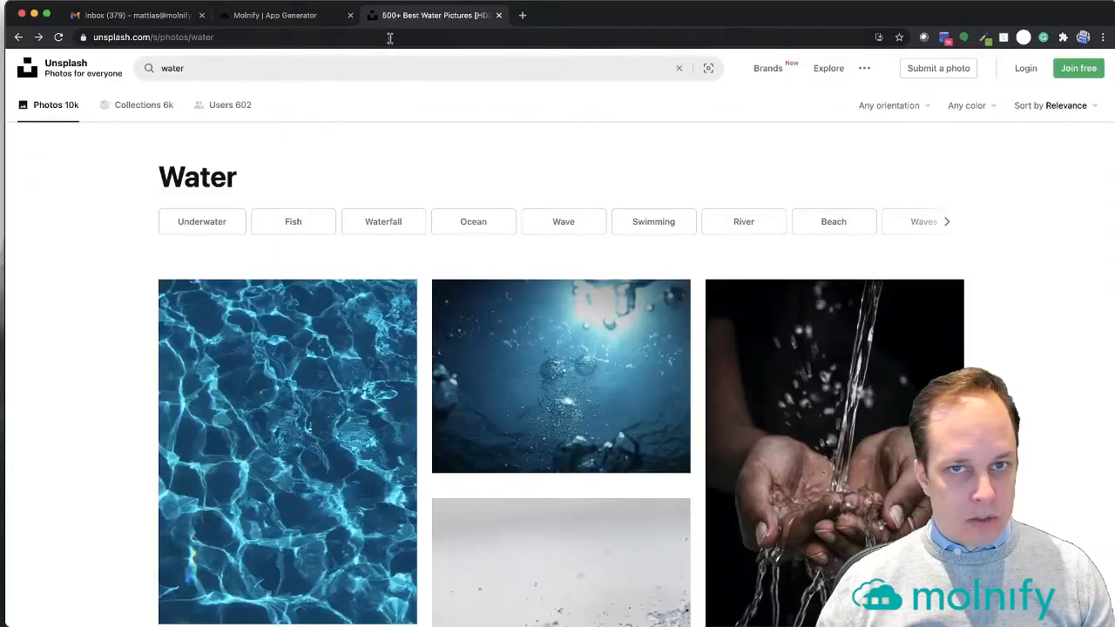
left_click(499, 15)
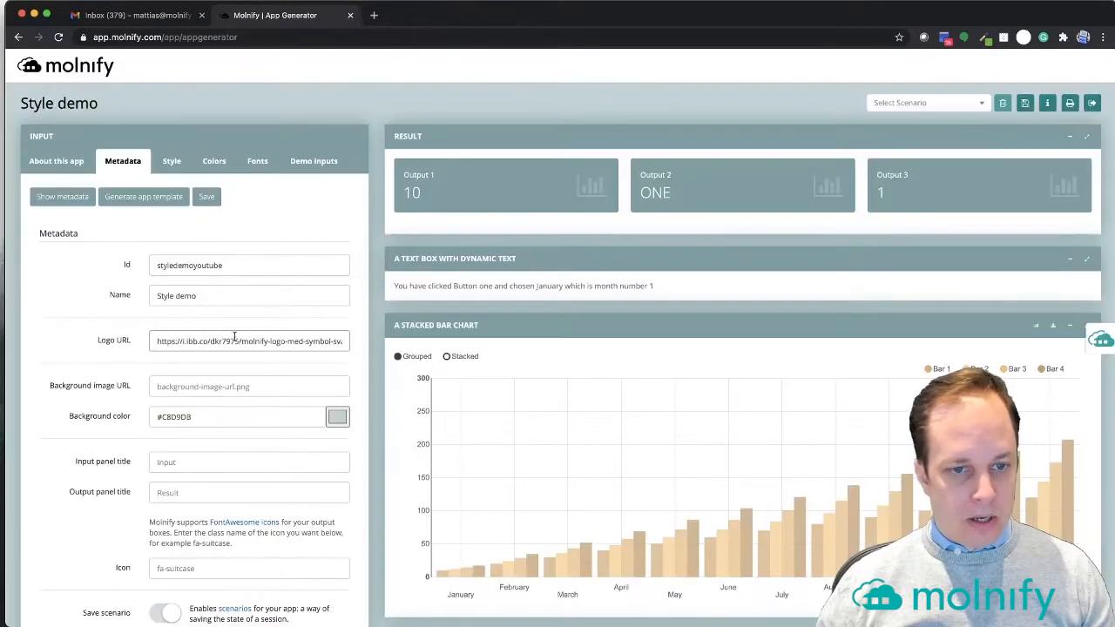
left_click(211, 386)
key("ctrl+v")
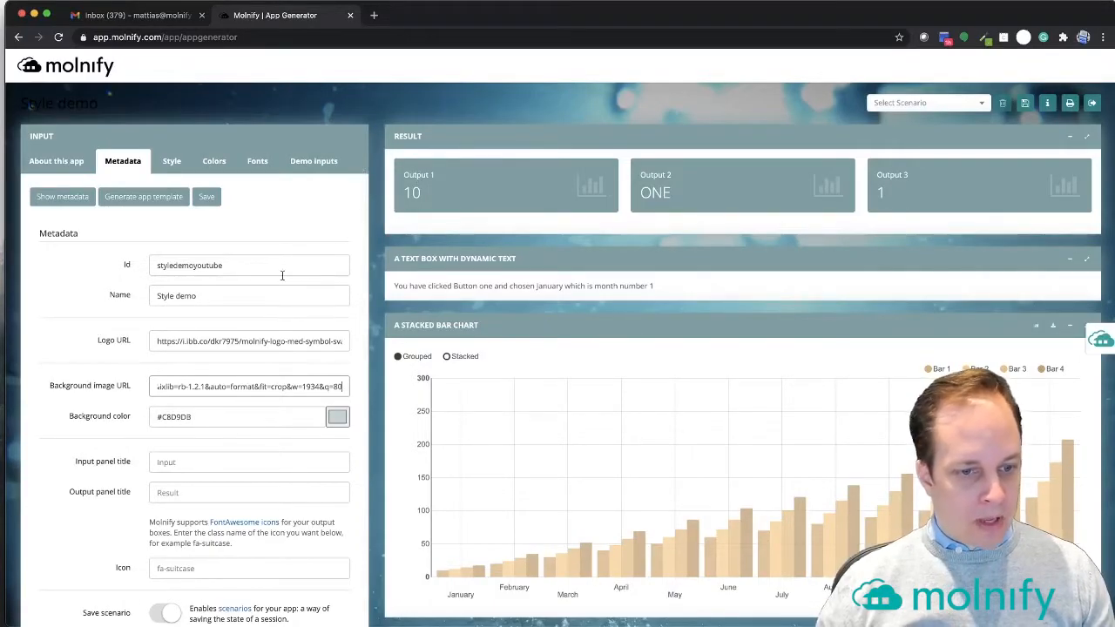
Set the input panel title to My inputs and the output panel title to The results.
scroll(164, 464, "down", 3)
scroll(164, 468, "down", 1)
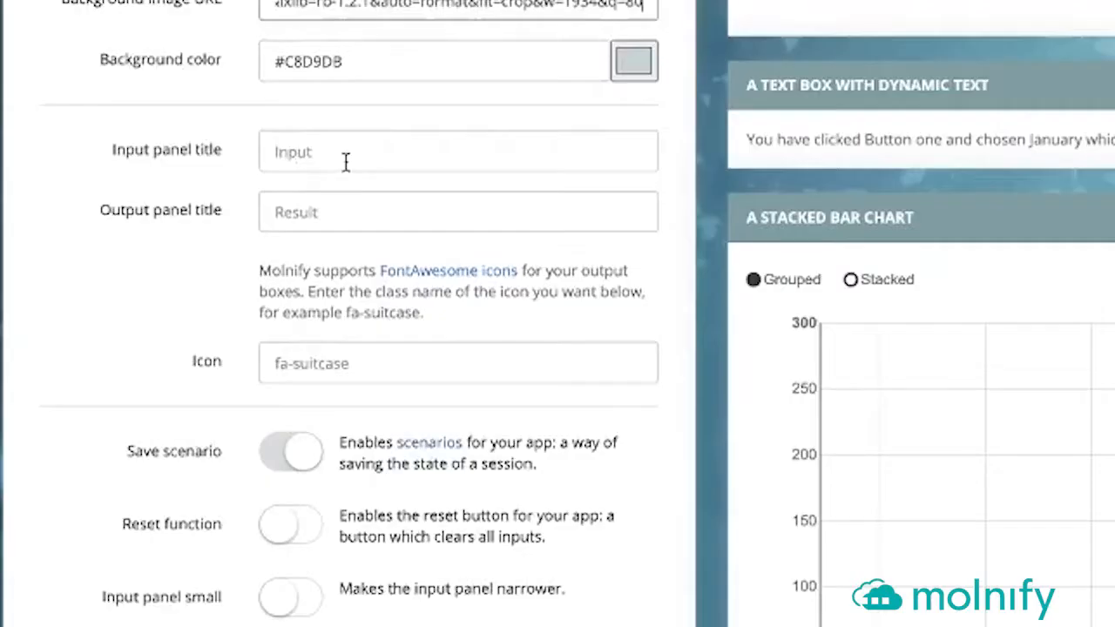
left_click(197, 295)
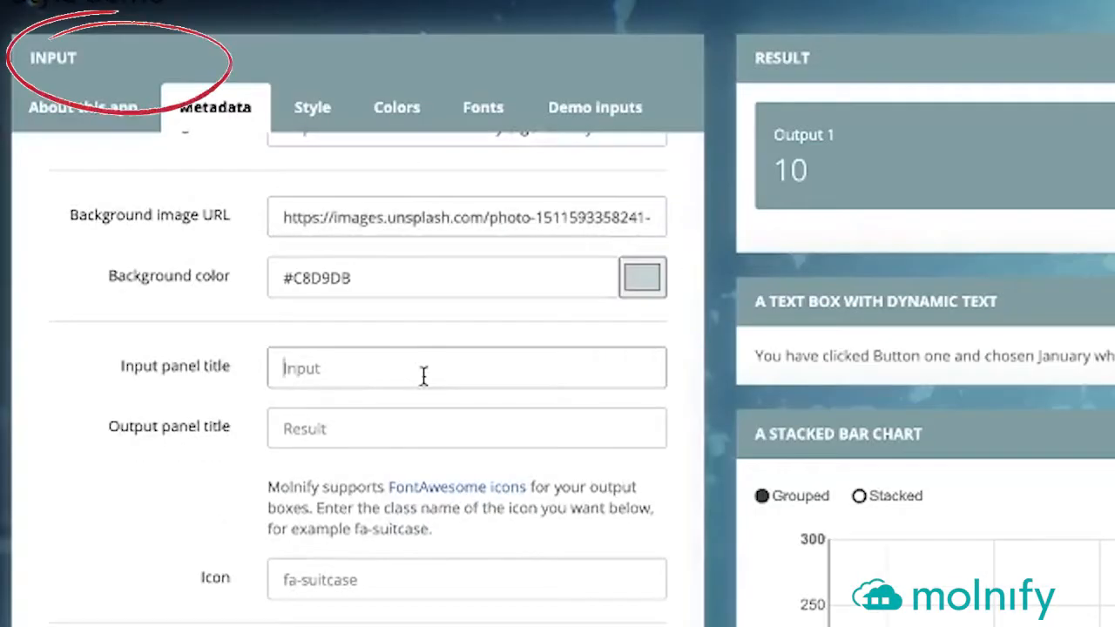
type("My inputs")
left_click(287, 428)
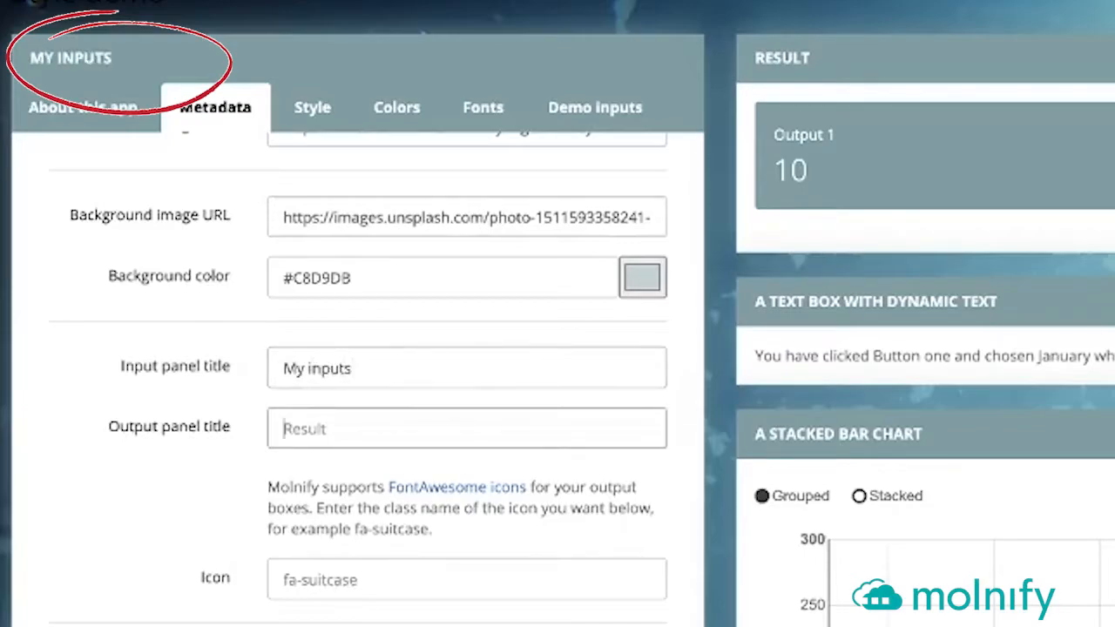
type("The results")
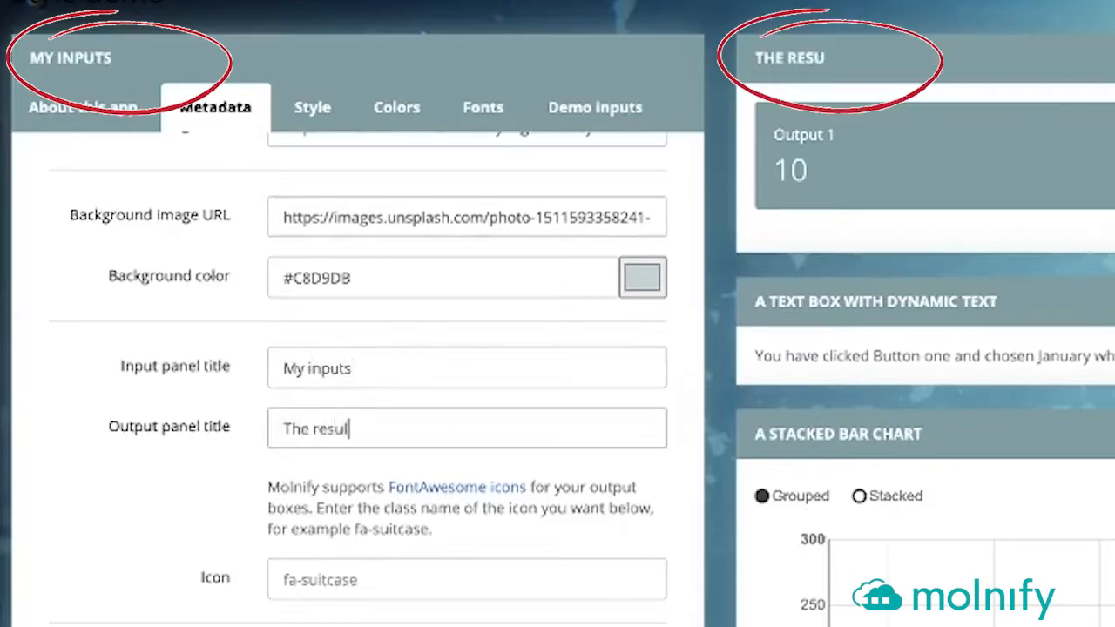
Switch the Save scenario option off and back on.
scroll(397, 347, "down", 5)
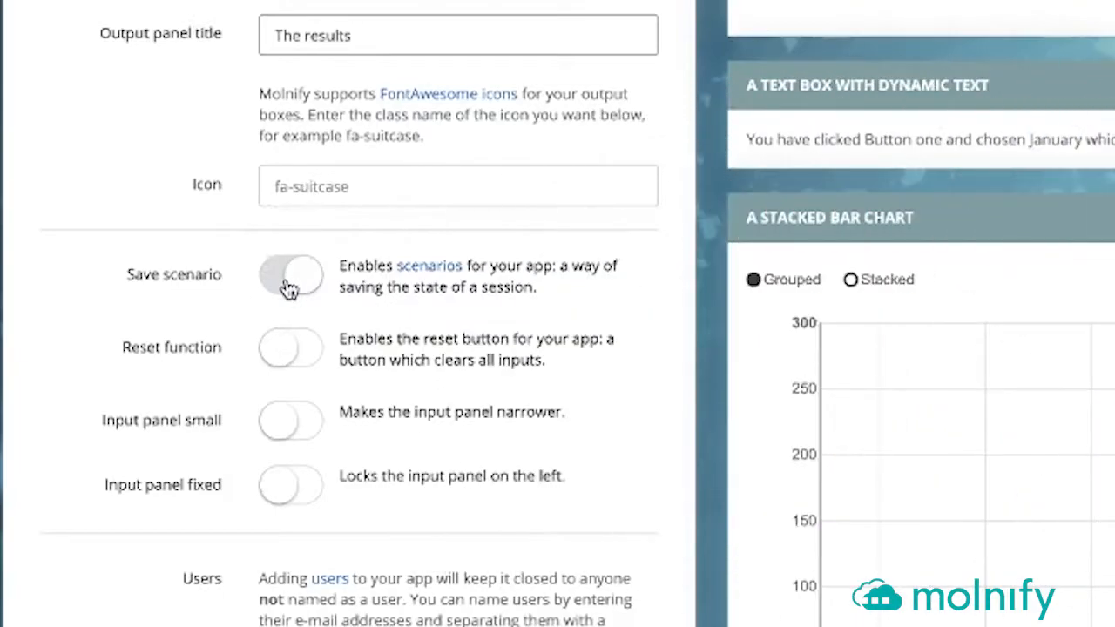
left_click(282, 288)
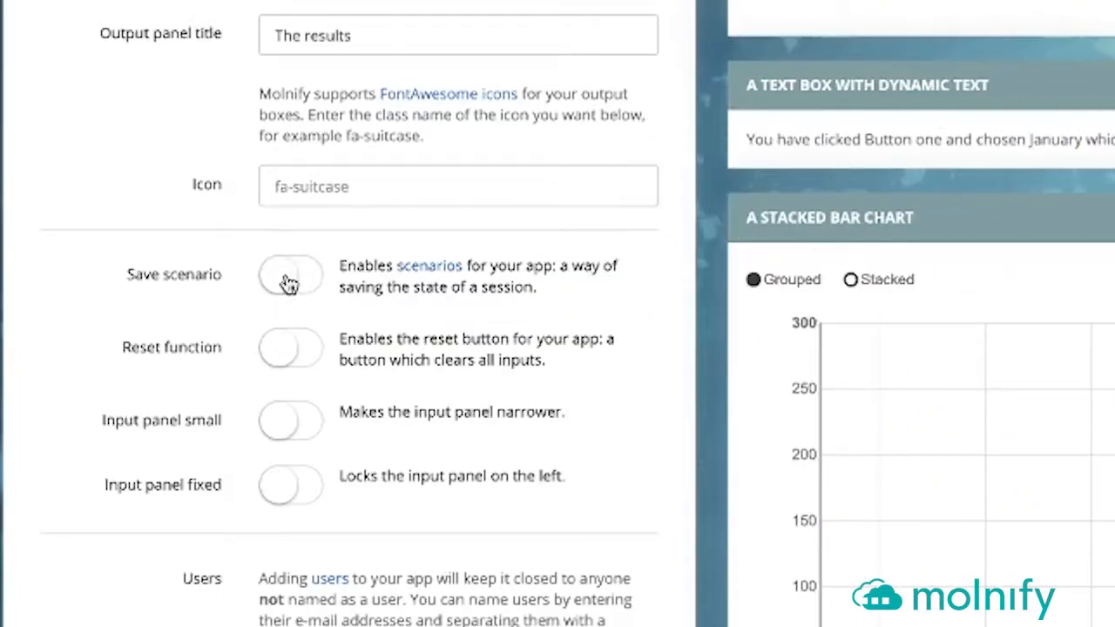
left_click(292, 287)
Enable the Reset function, Input panel small and Input panel fixed options.
left_click(285, 346)
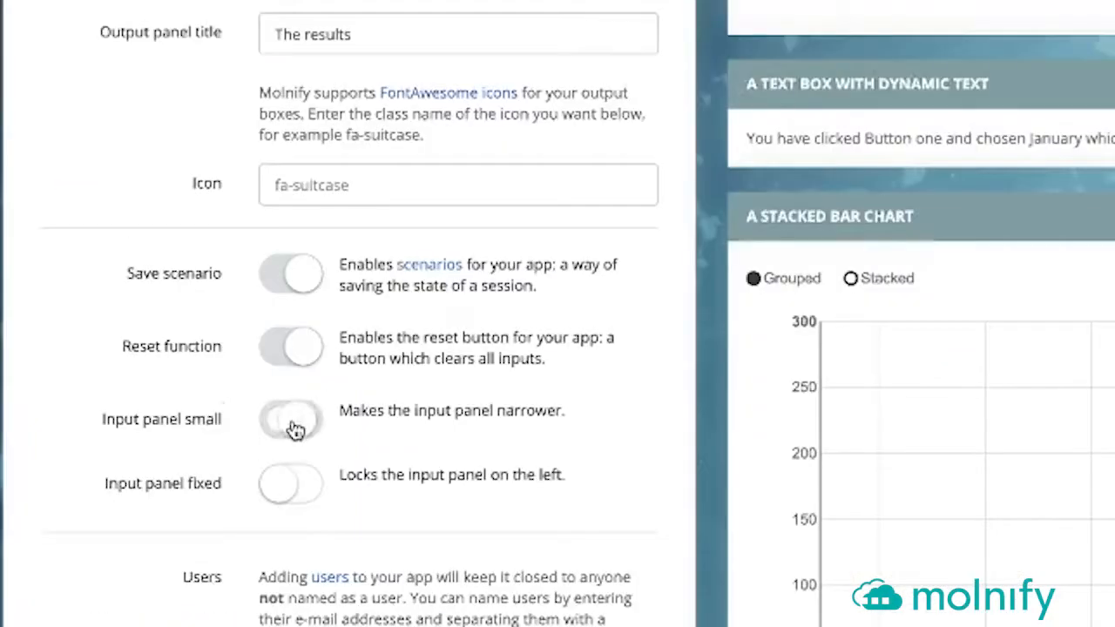
left_click(163, 431)
scroll(361, 483, "down", 3)
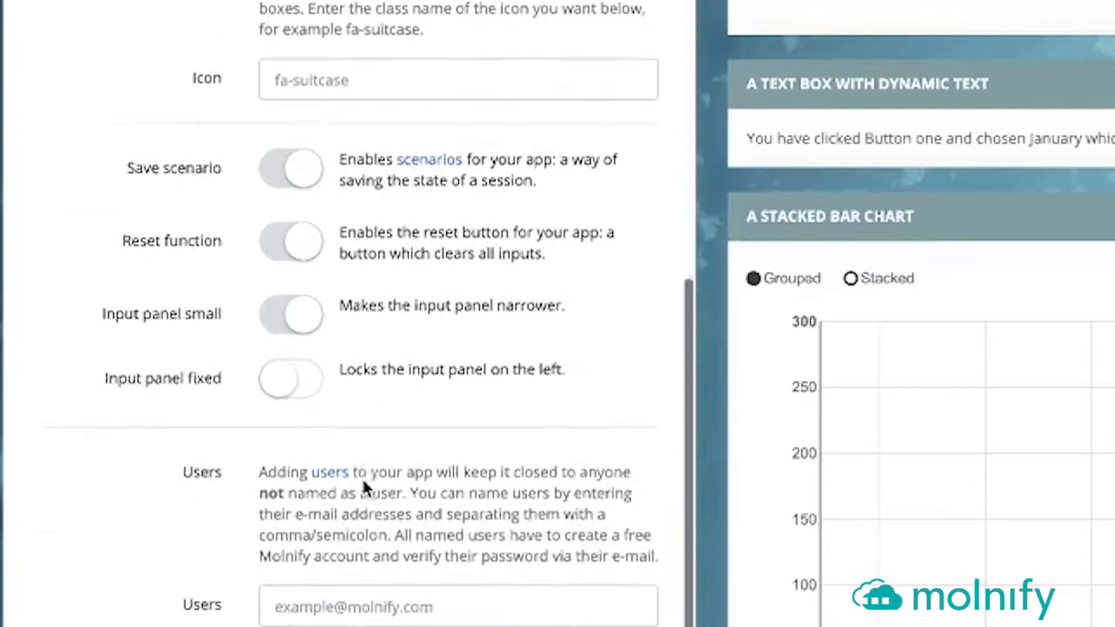
scroll(370, 474, "up", 10)
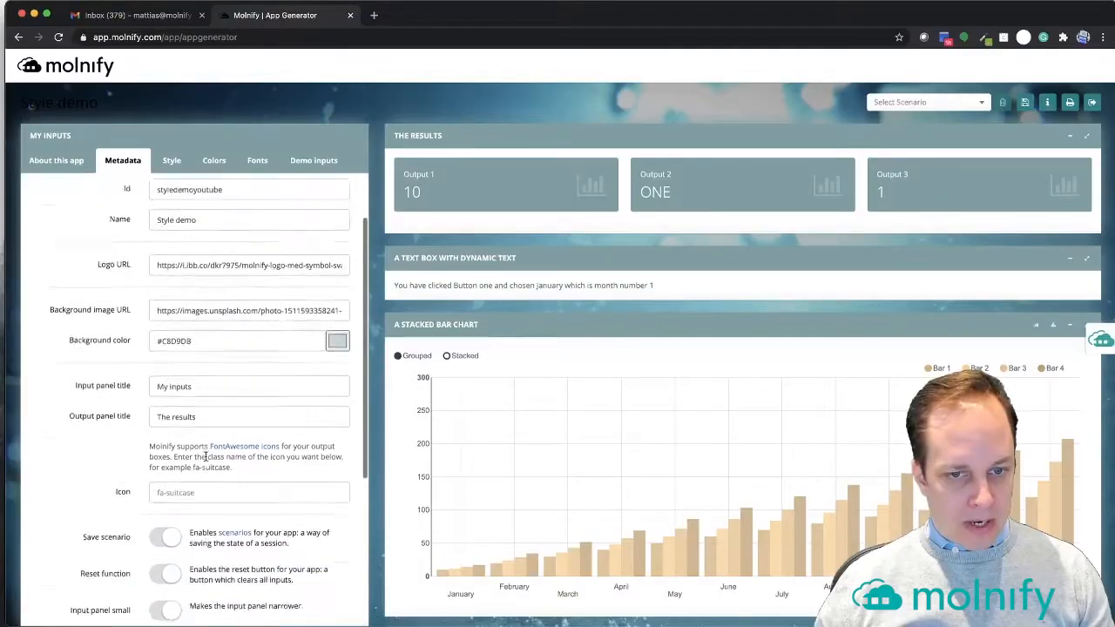
scroll(205, 457, "down", 5)
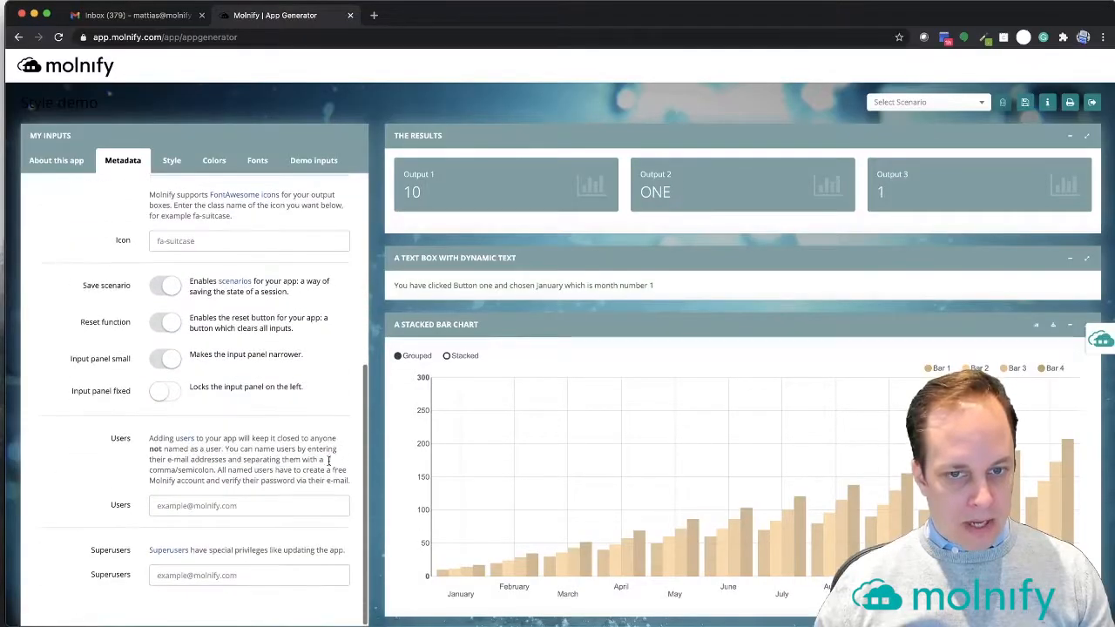
scroll(476, 463, "down", 5)
scroll(478, 468, "up", 3)
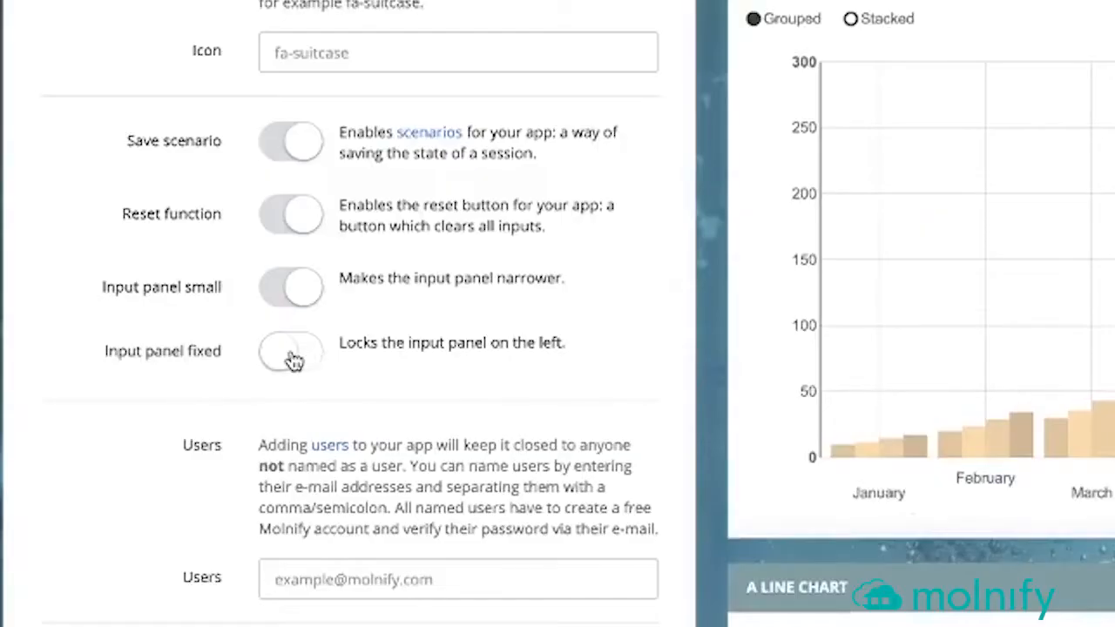
left_click(167, 395)
left_click(300, 362)
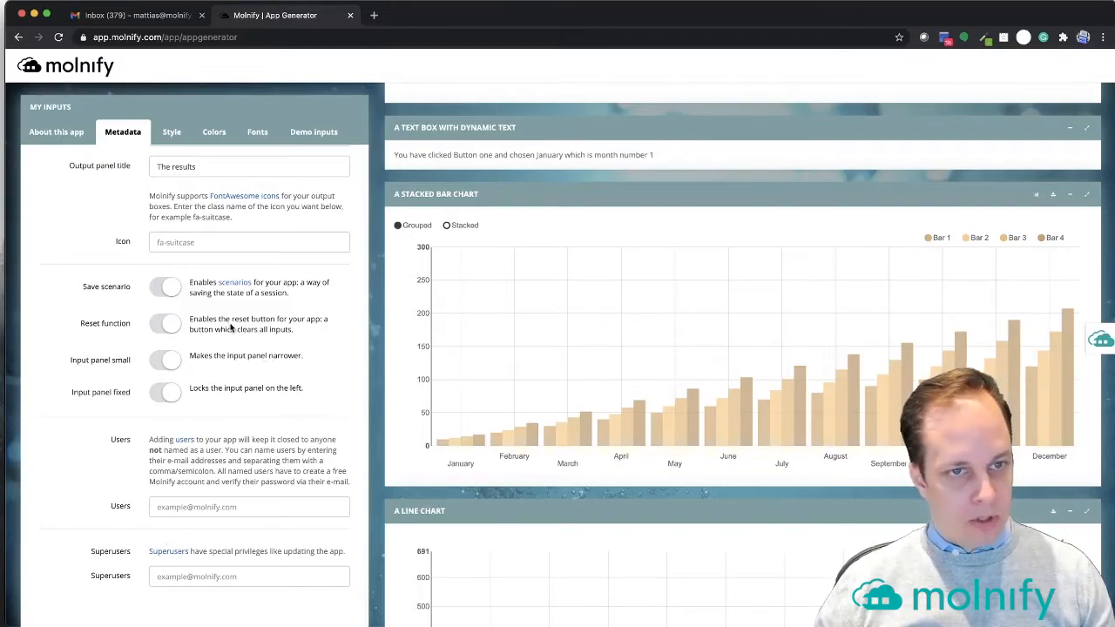
Enable manual CSS entry in the app's style settings.
scroll(230, 322, "up", 10)
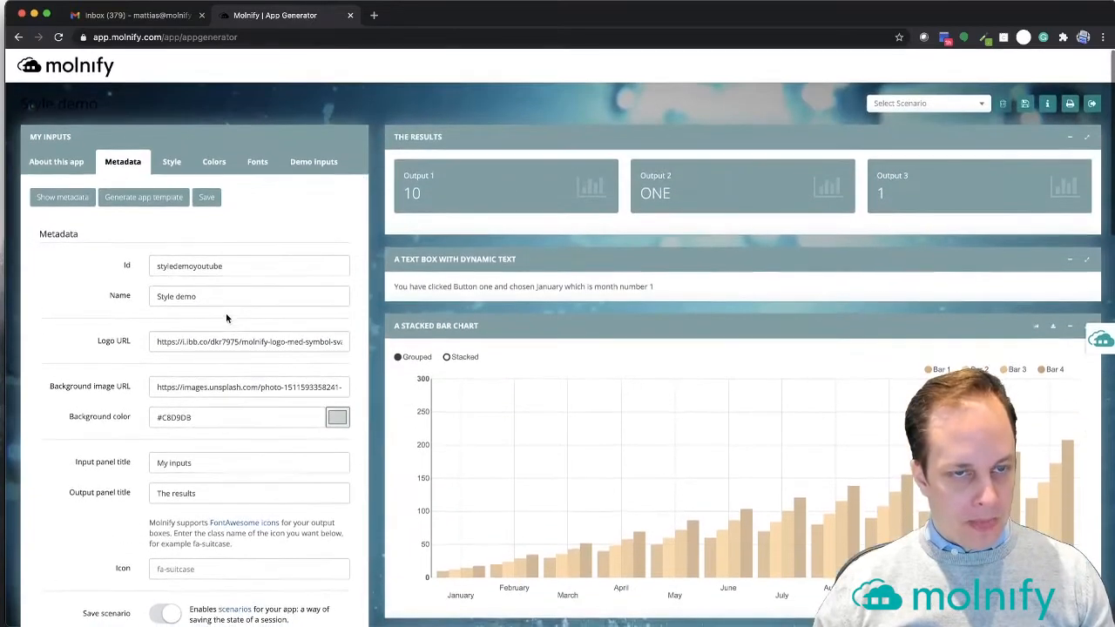
left_click(171, 164)
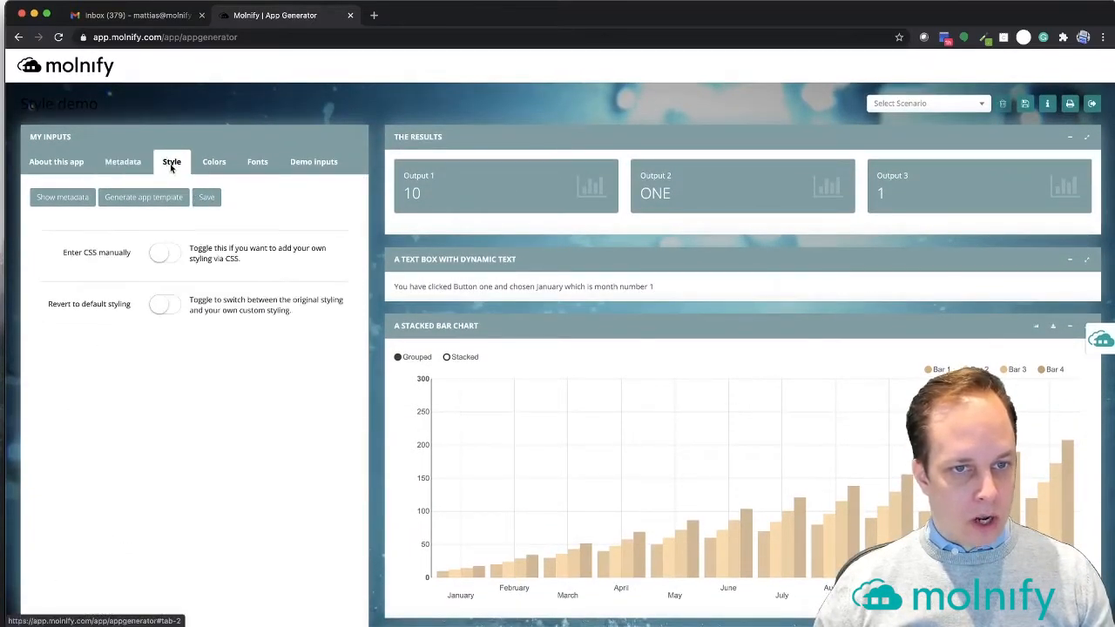
left_click(163, 255)
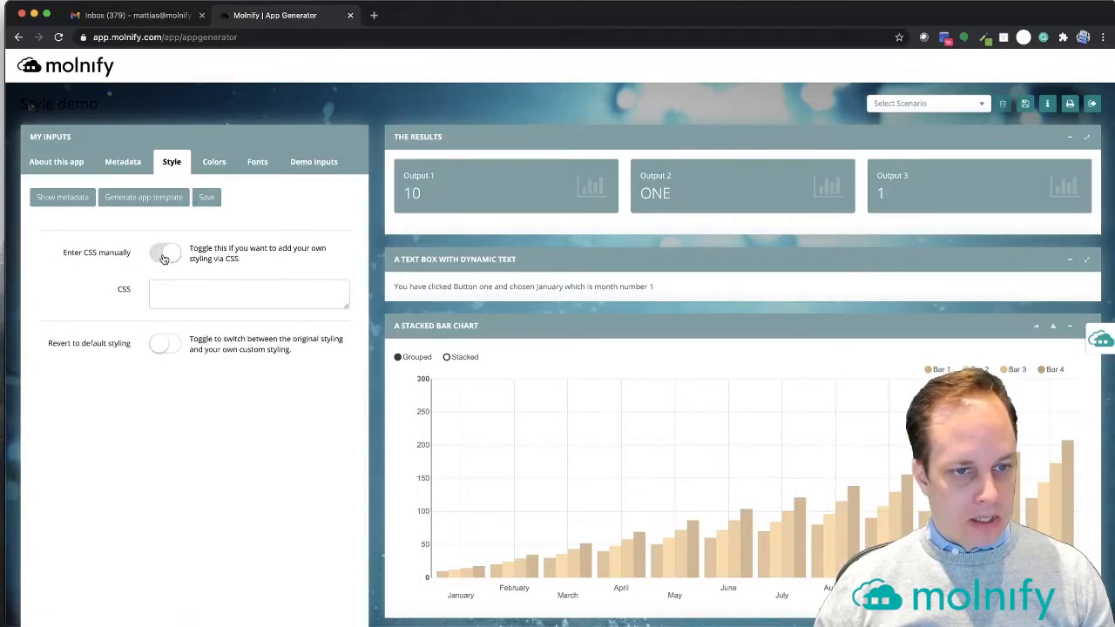
Disable manual CSS entry in the style settings and set the app title color to white (#ffffff).
left_click(162, 255)
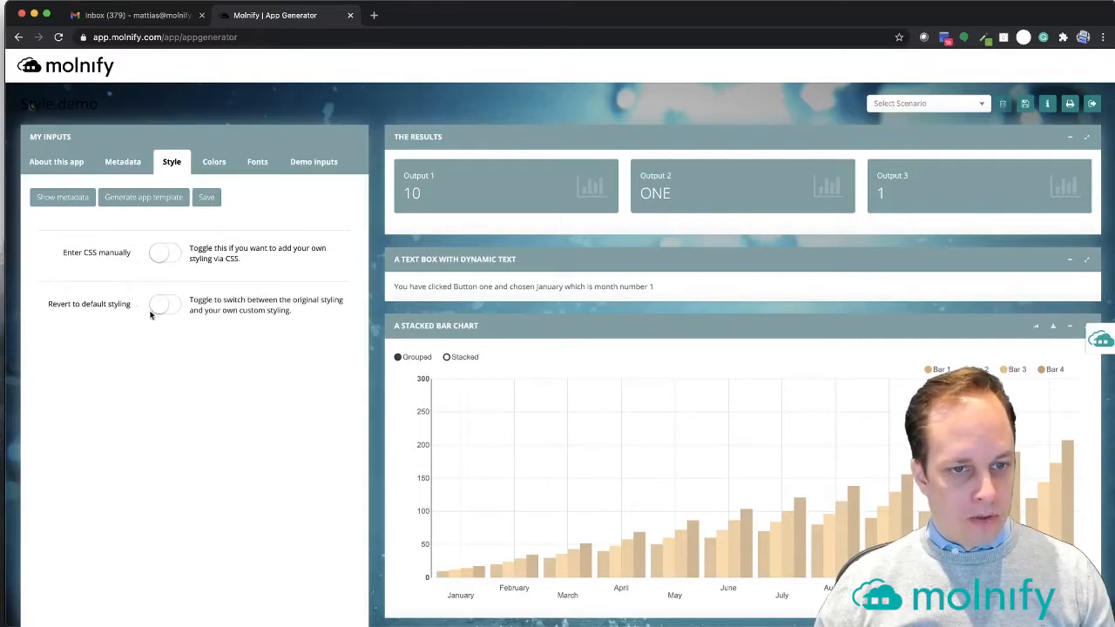
left_click(210, 164)
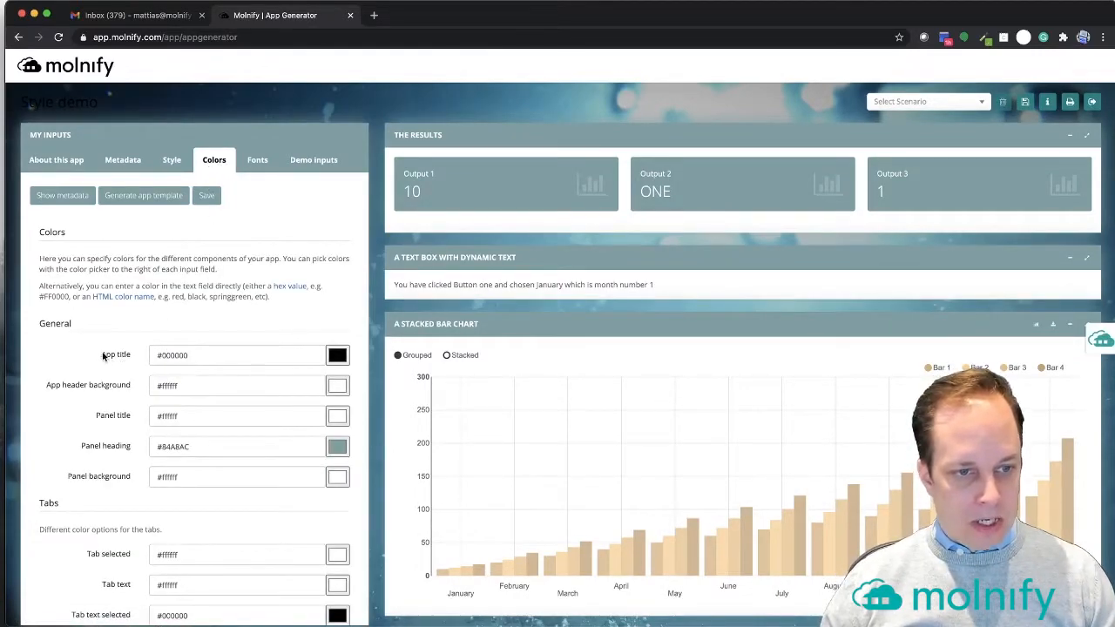
left_click_drag(102, 355, 139, 359)
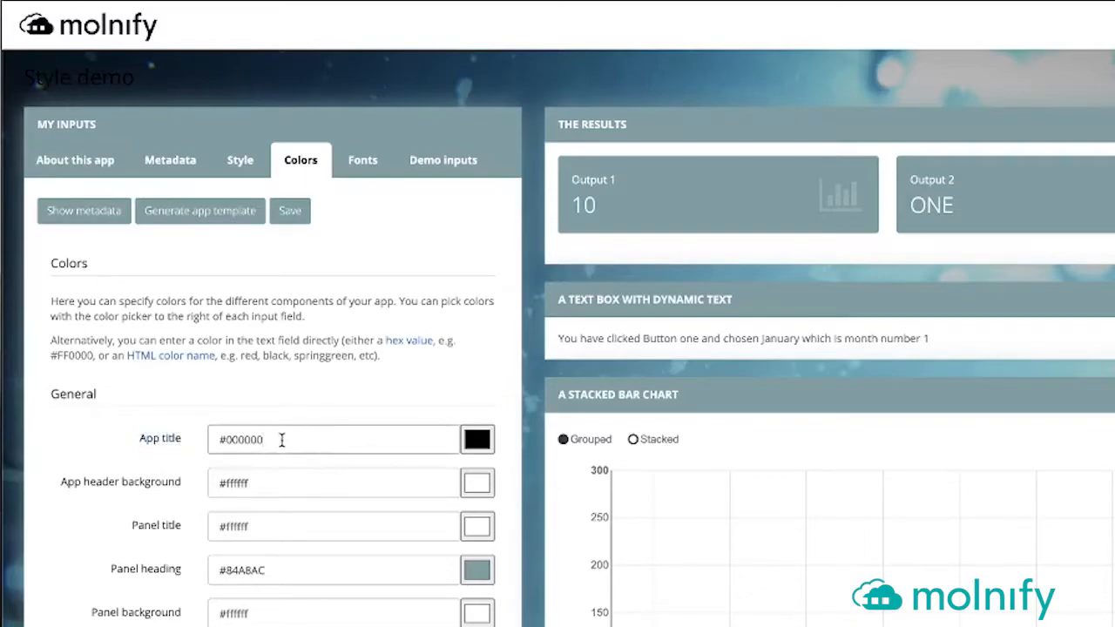
left_click(483, 442)
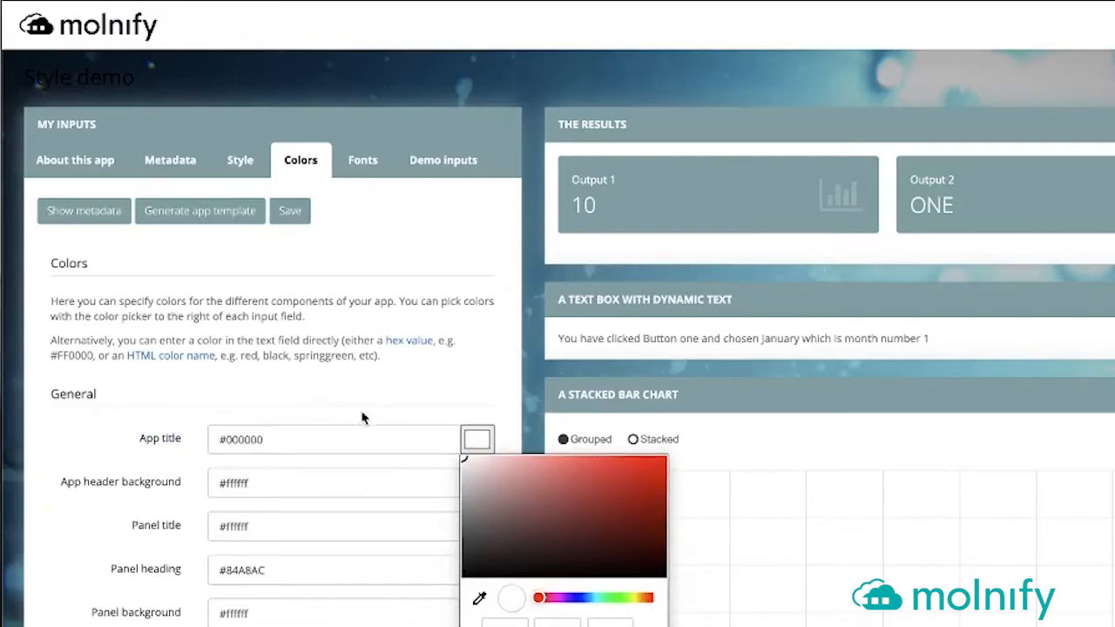
left_click(436, 392)
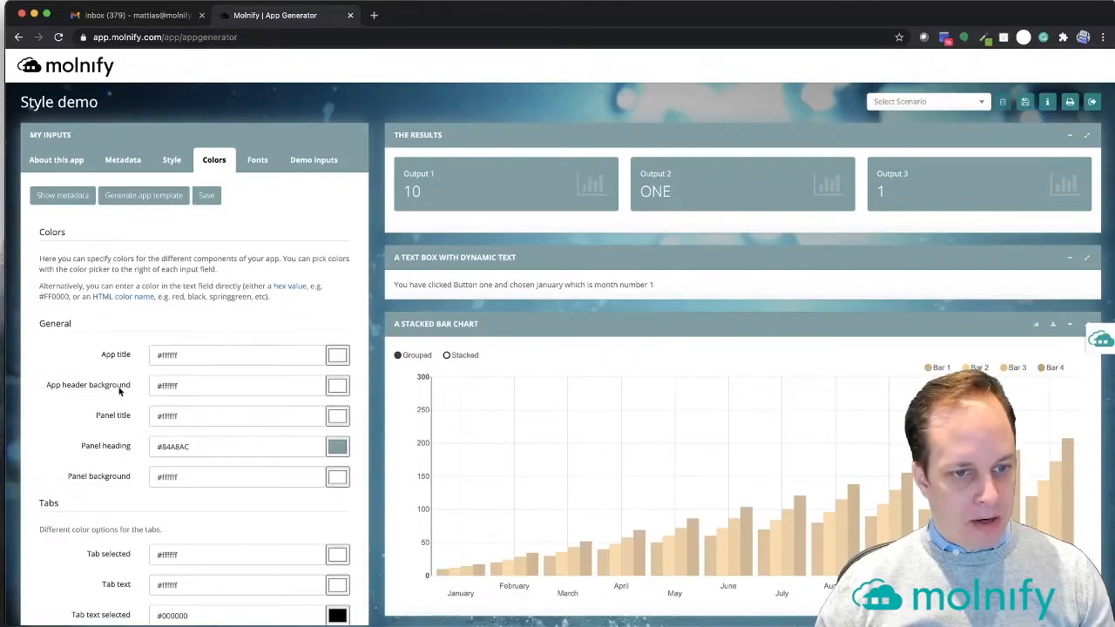
Try red (#ff0000) as the panel title color and restore it to white (#ffffff).
left_click(338, 417)
left_click(469, 429)
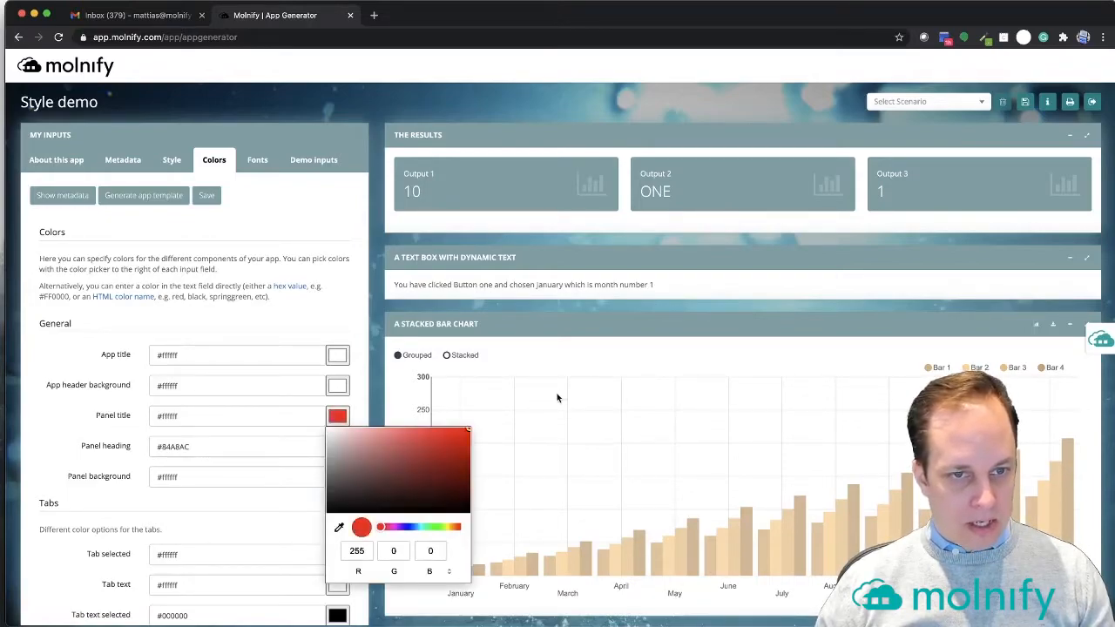
left_click(285, 321)
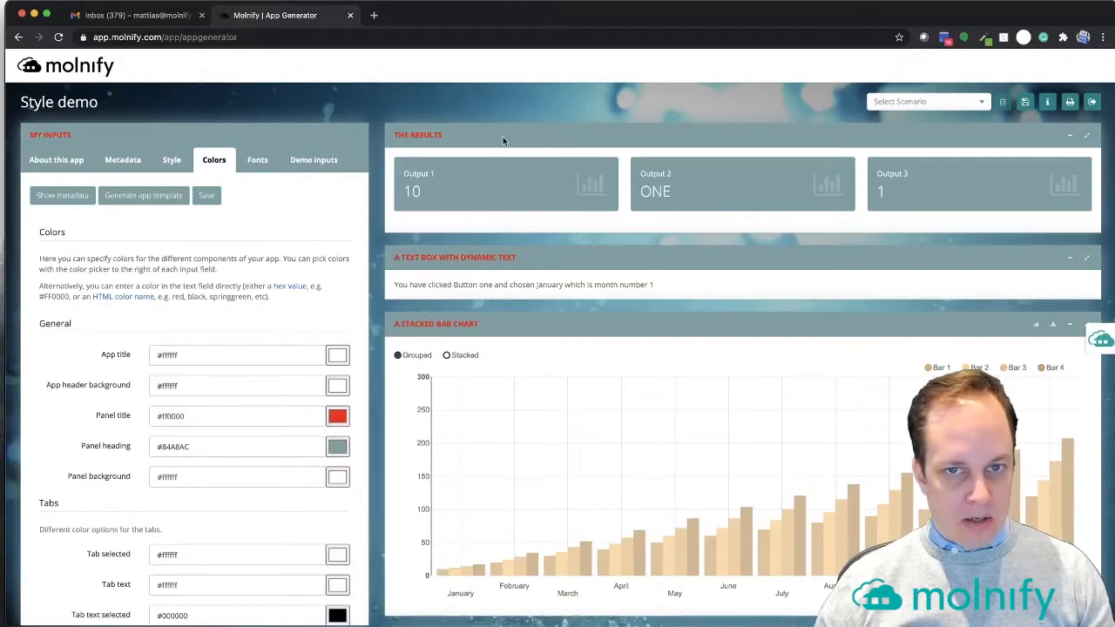
left_click(338, 416)
left_click(258, 315)
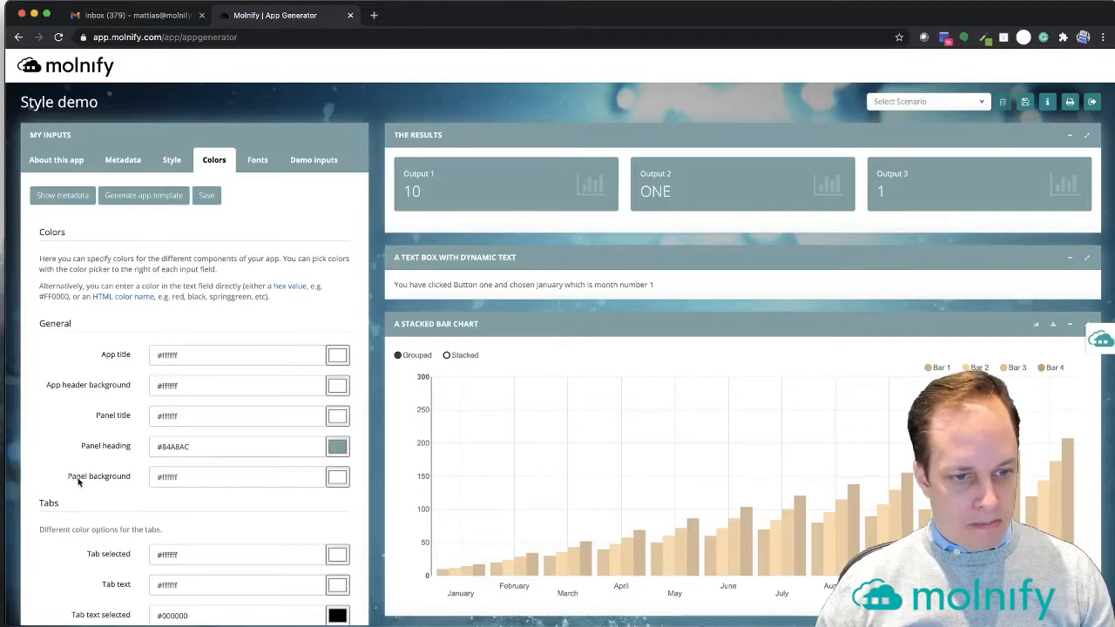
Set the panel background color to light grey (#e8e8e8).
left_click(334, 478)
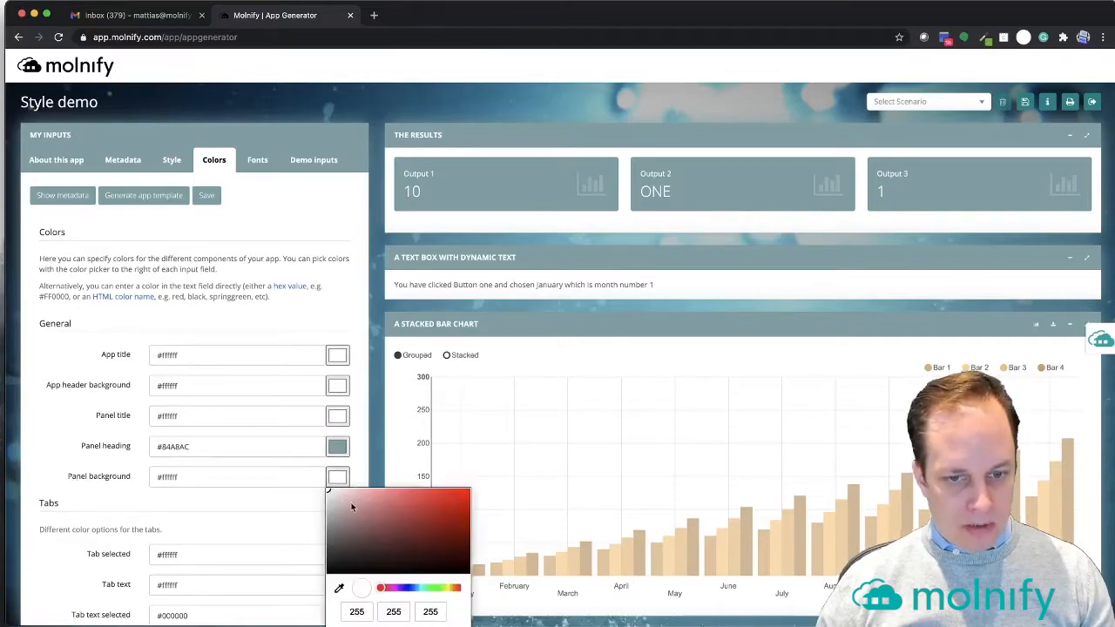
left_click_drag(329, 498, 319, 501)
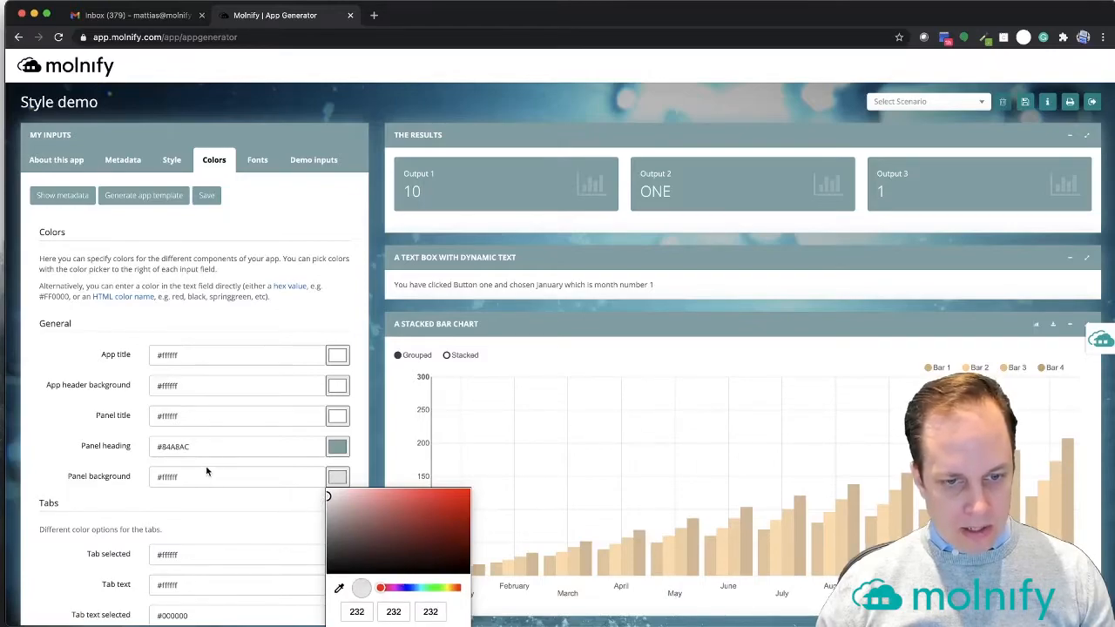
left_click(235, 514)
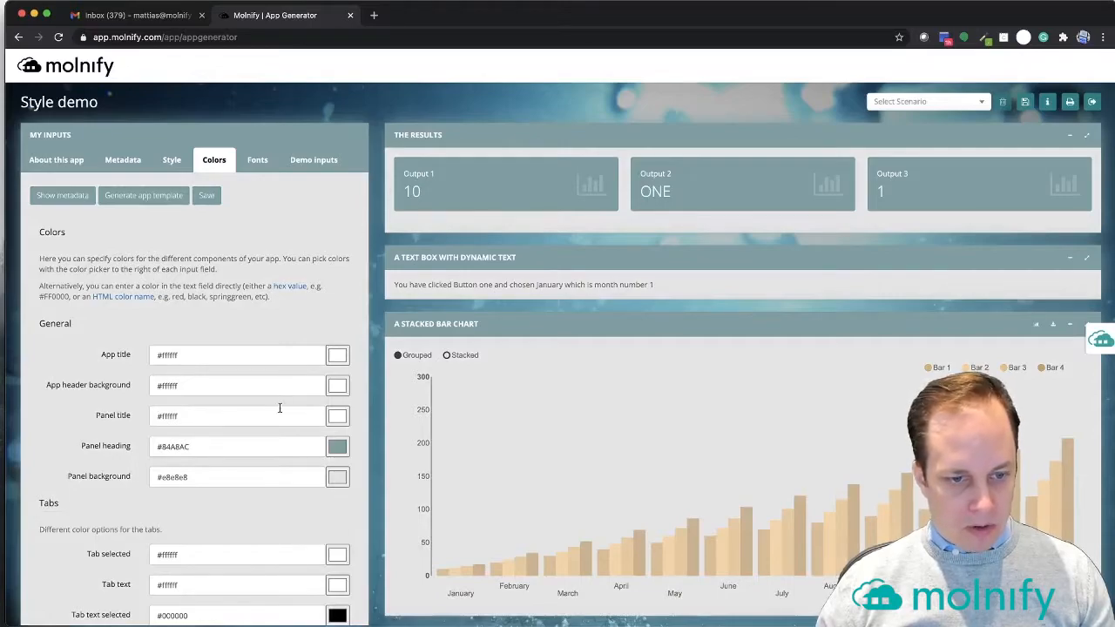
Set the panel heading color to dark blue (#06197a).
scroll(279, 407, "down", 6)
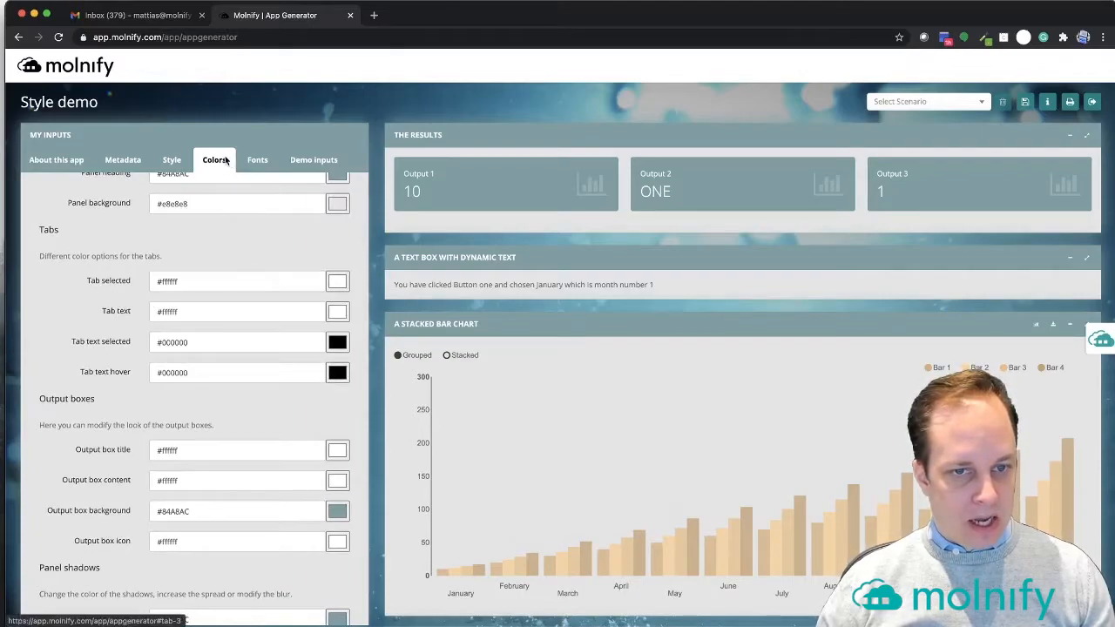
scroll(232, 237, "up", 3)
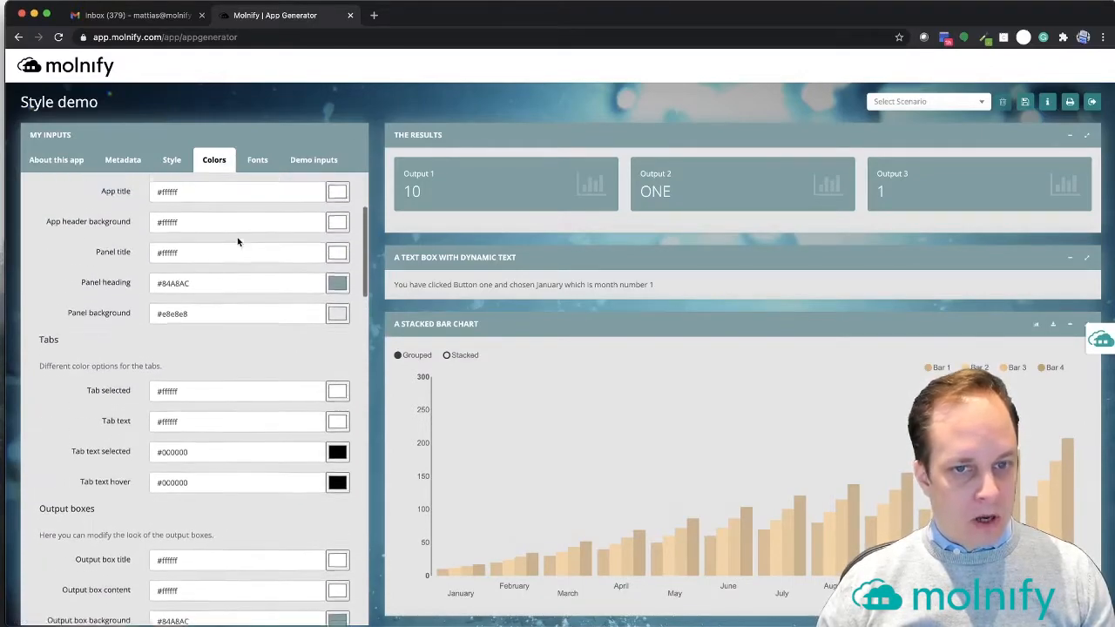
scroll(236, 241, "up", 2)
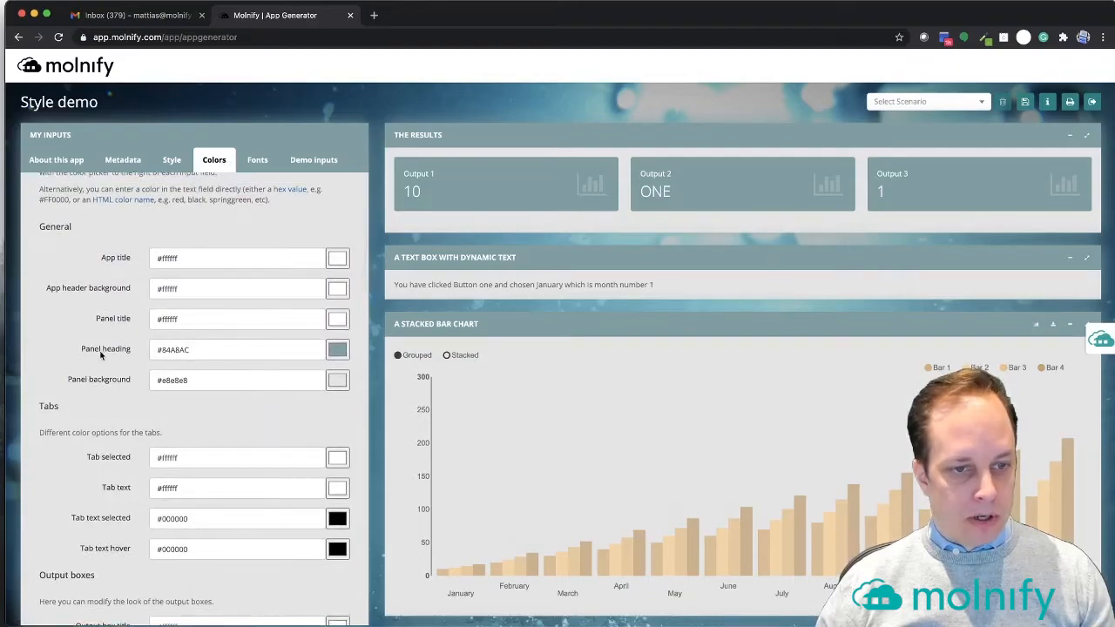
left_click(337, 349)
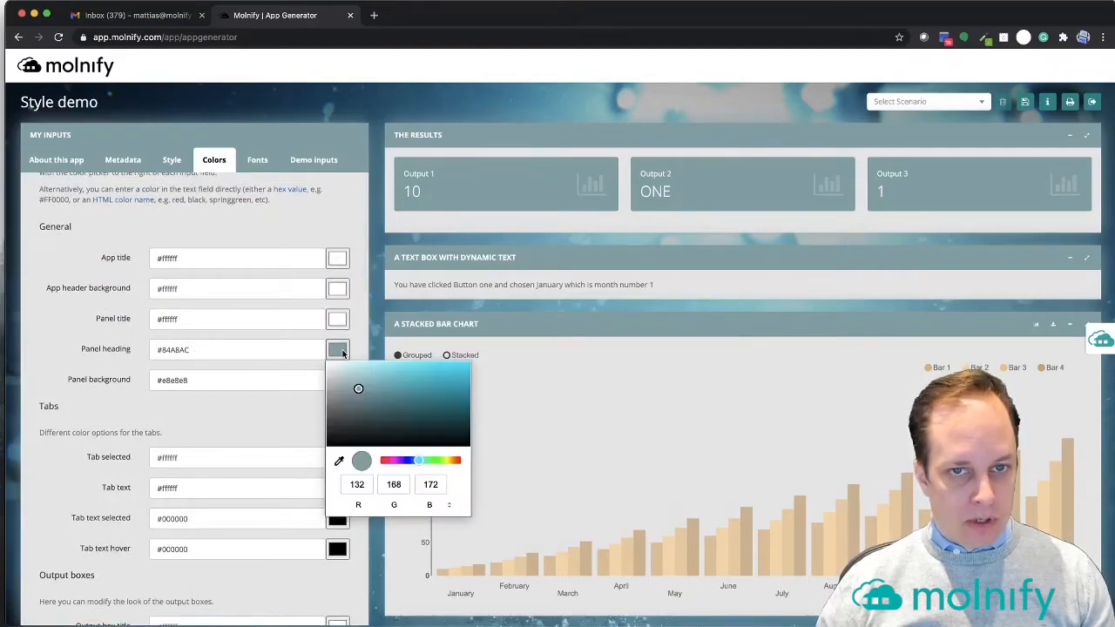
left_click_drag(404, 405, 470, 379)
left_click(410, 462)
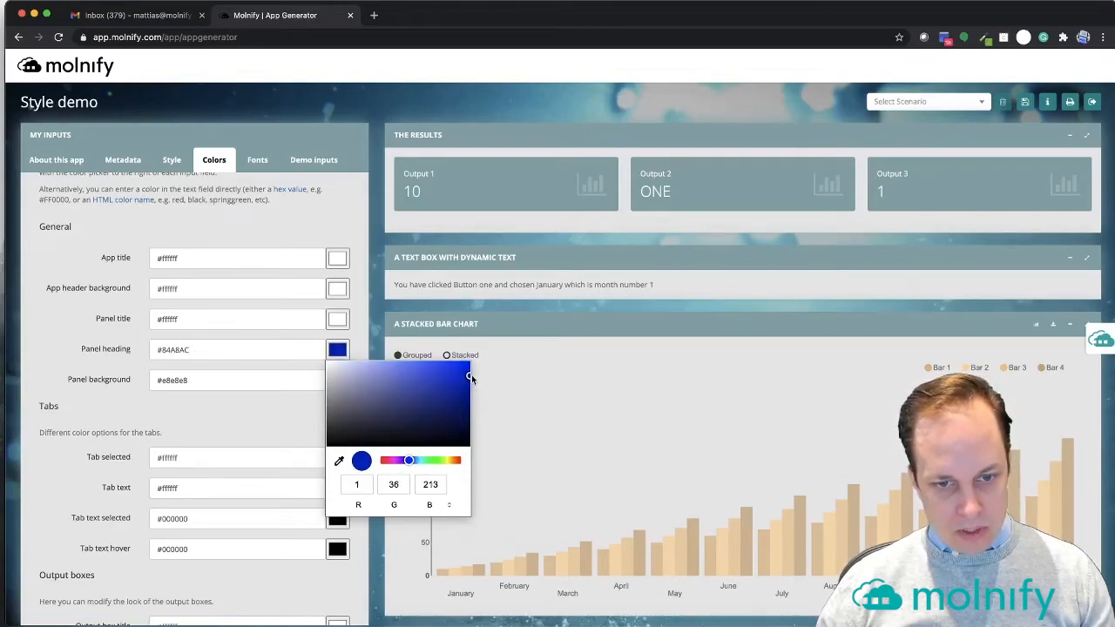
left_click(294, 425)
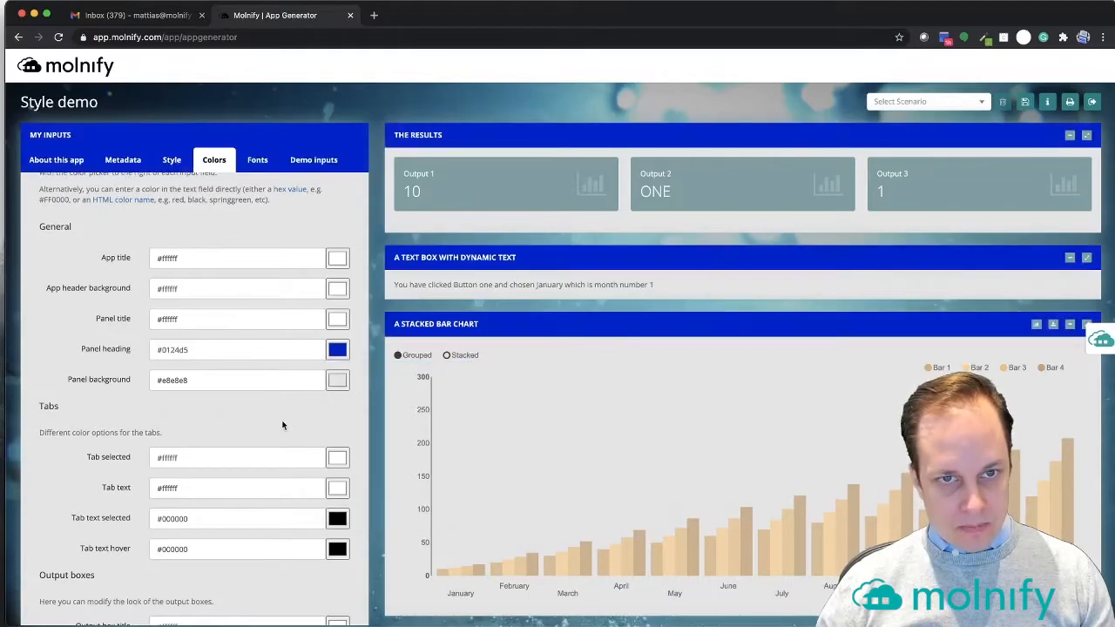
left_click(337, 349)
left_click(463, 407)
left_click(280, 412)
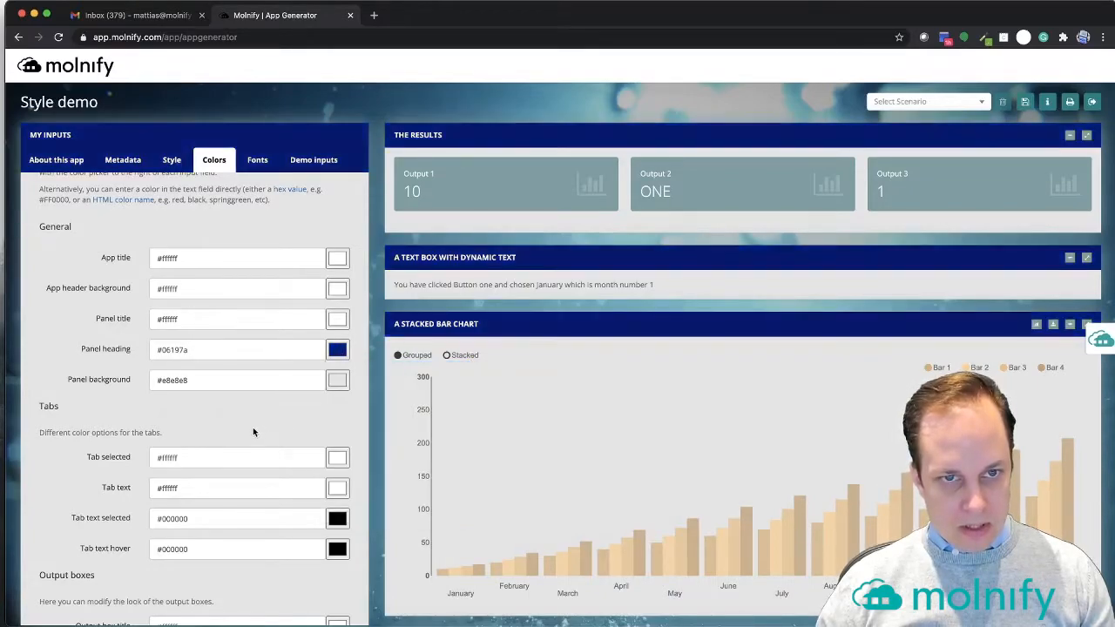
Set the color of the selected tab to light blue (#ccd5ff).
scroll(283, 412, "down", 3)
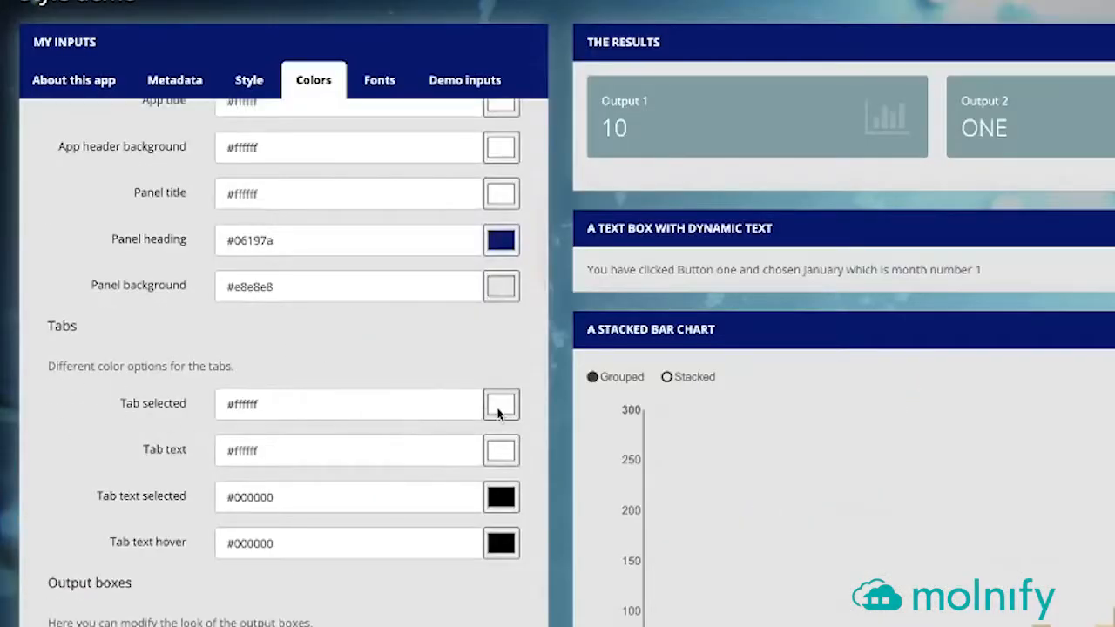
left_click(335, 376)
left_click(609, 572)
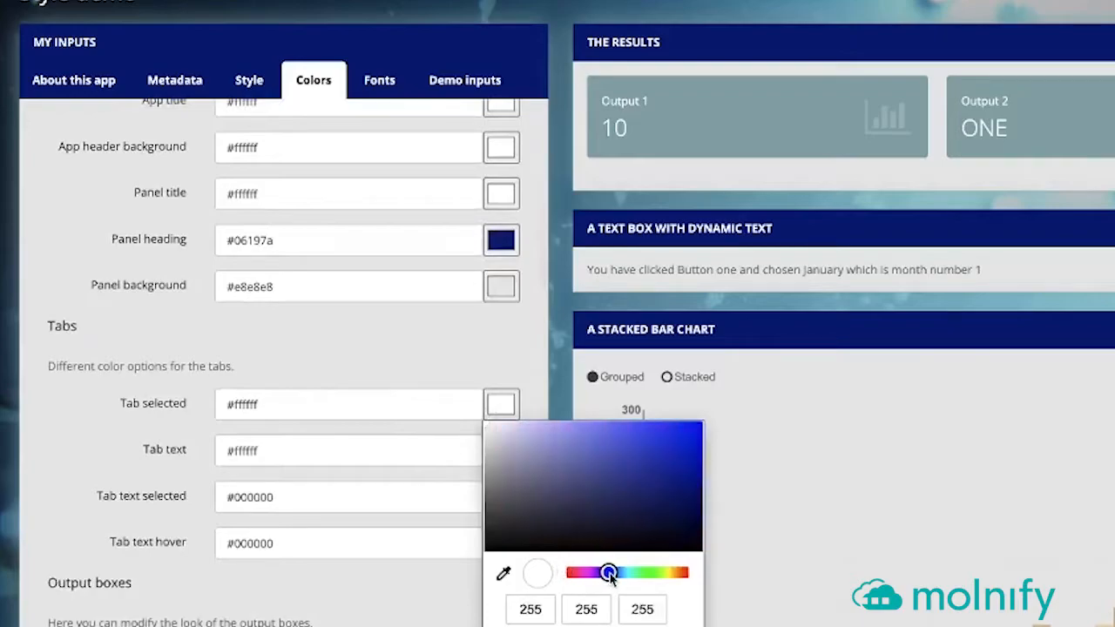
left_click(561, 427)
left_click_drag(562, 427, 530, 427)
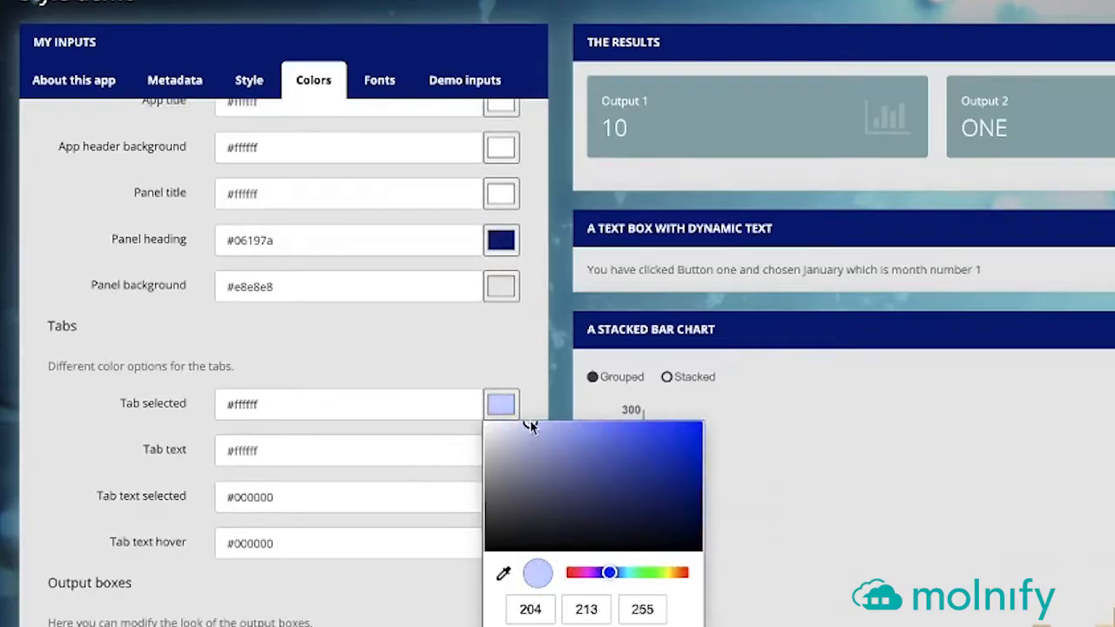
left_click(370, 333)
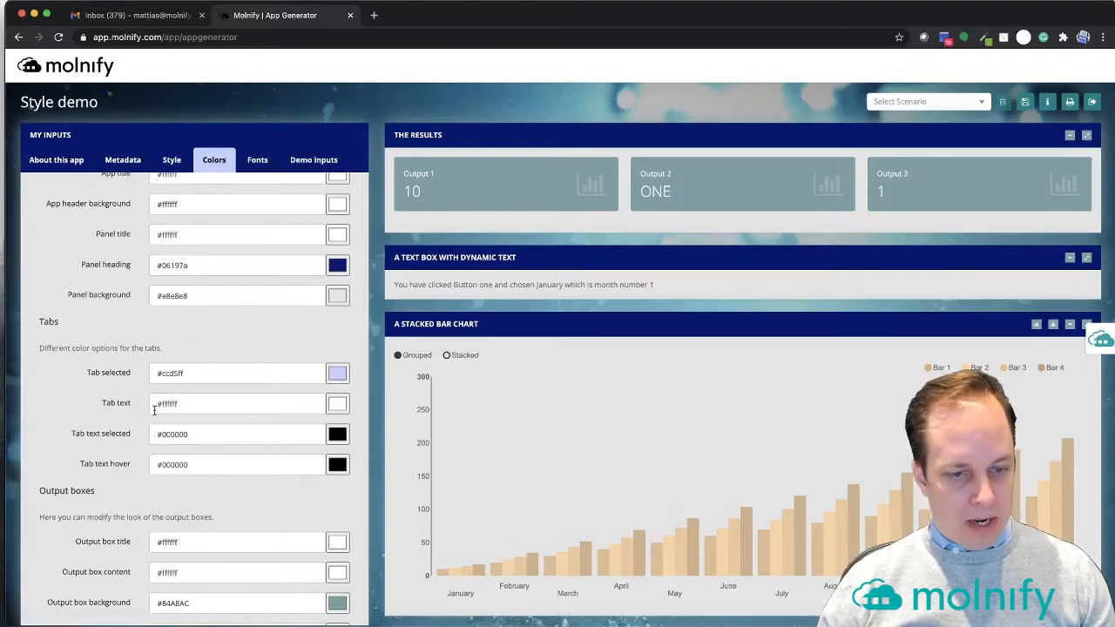
Copy the panel heading color #06197a and apply it as the output box background.
scroll(159, 508, "down", 5)
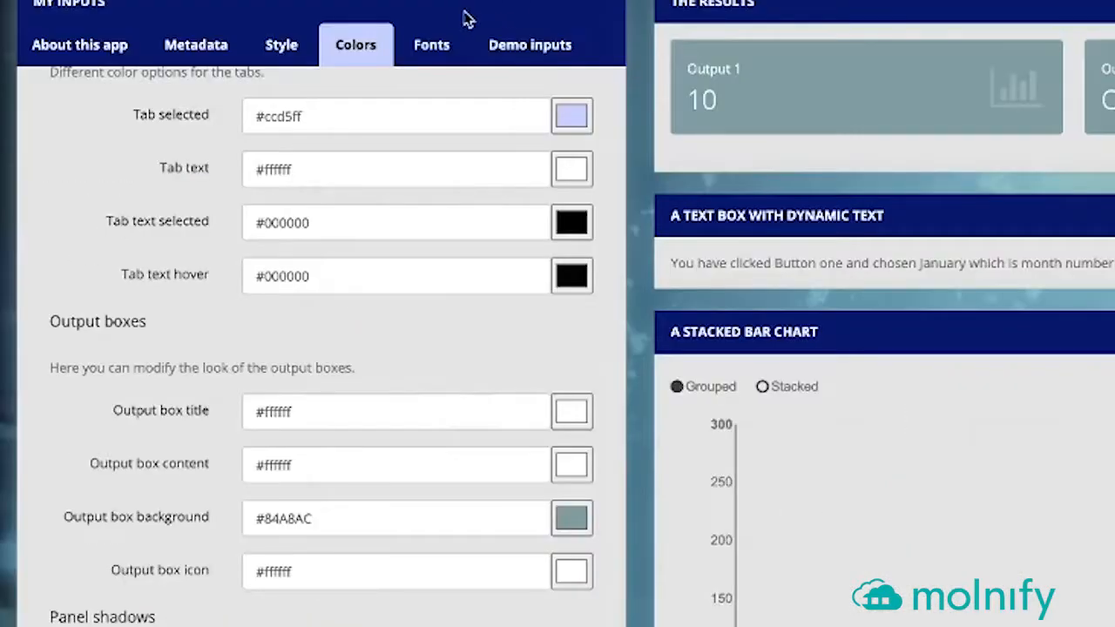
scroll(276, 230, "up", 1)
scroll(465, 168, "up", 3)
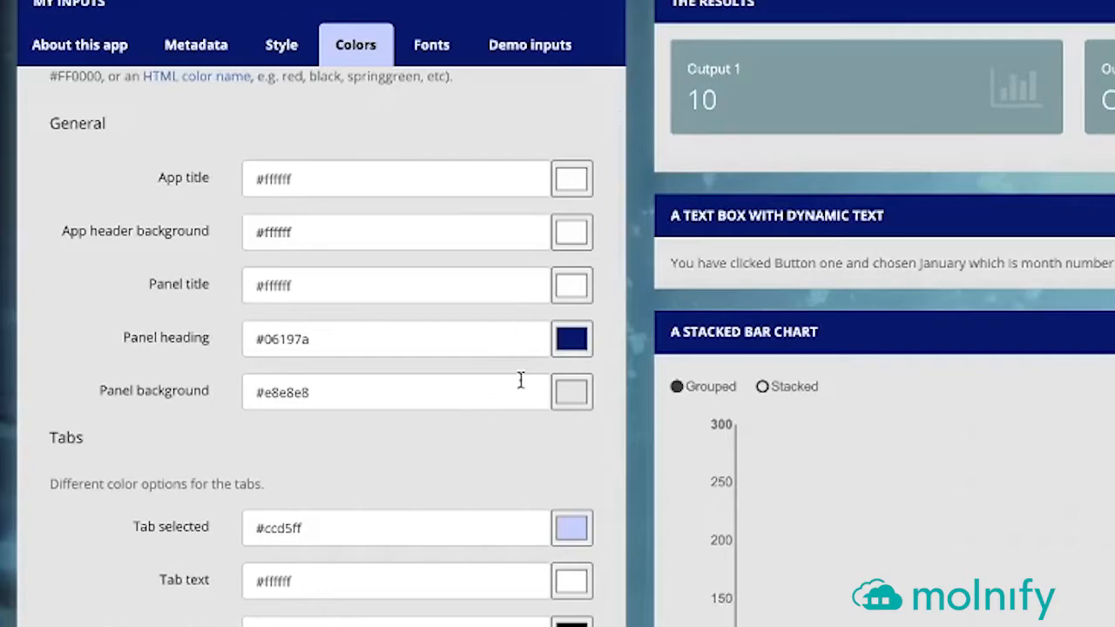
left_click_drag(370, 344, 177, 343)
key("super+c")
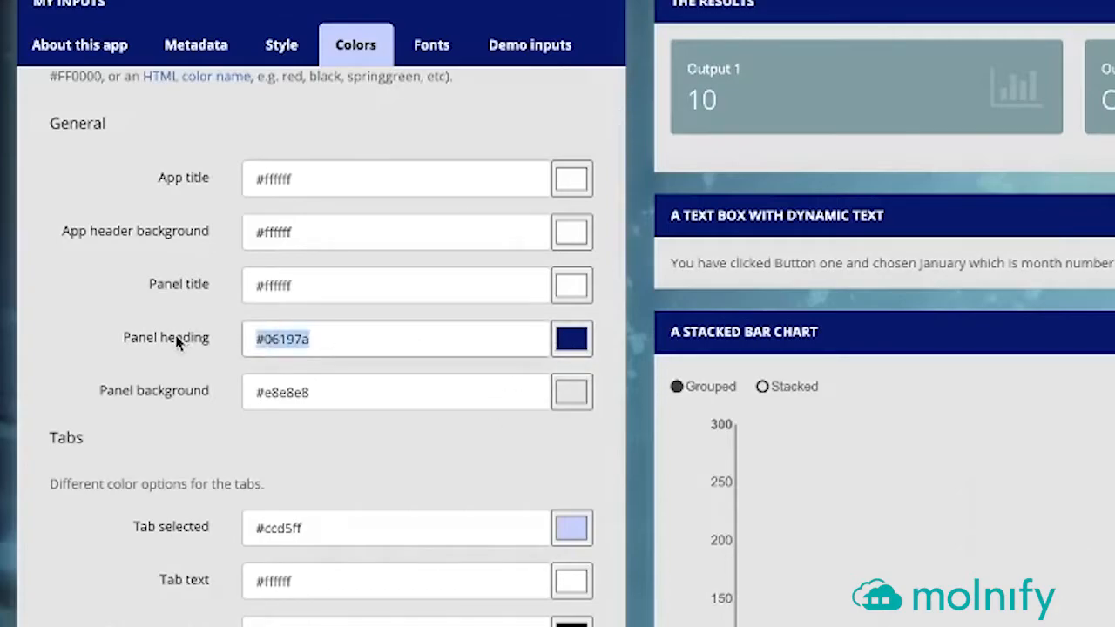
left_click(209, 421)
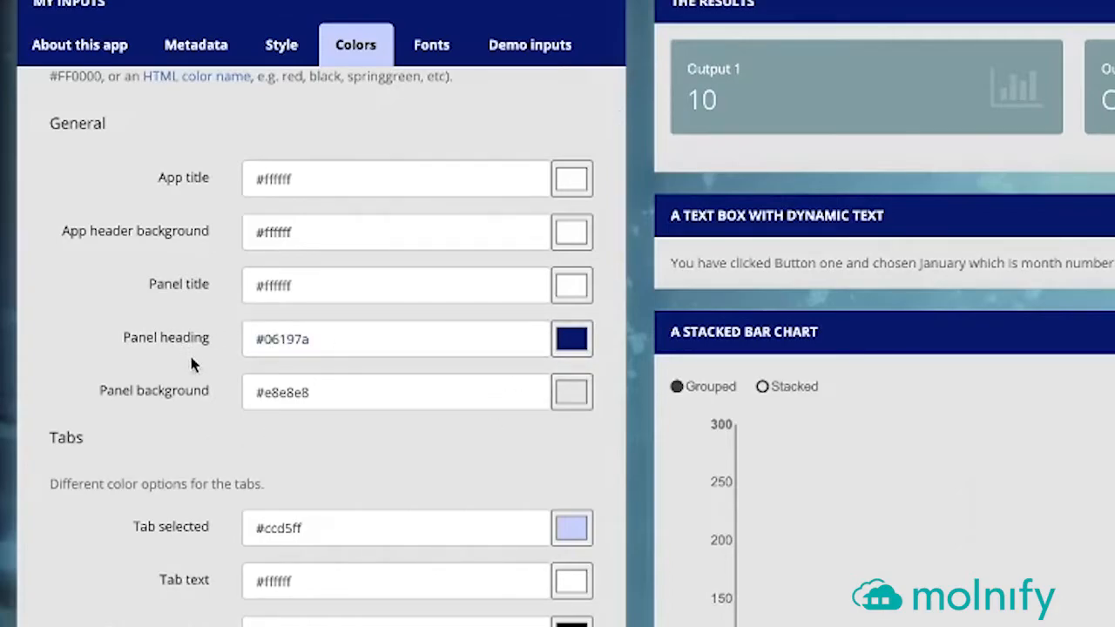
scroll(193, 358, "down", 5)
triple_click(320, 486)
key("super+v")
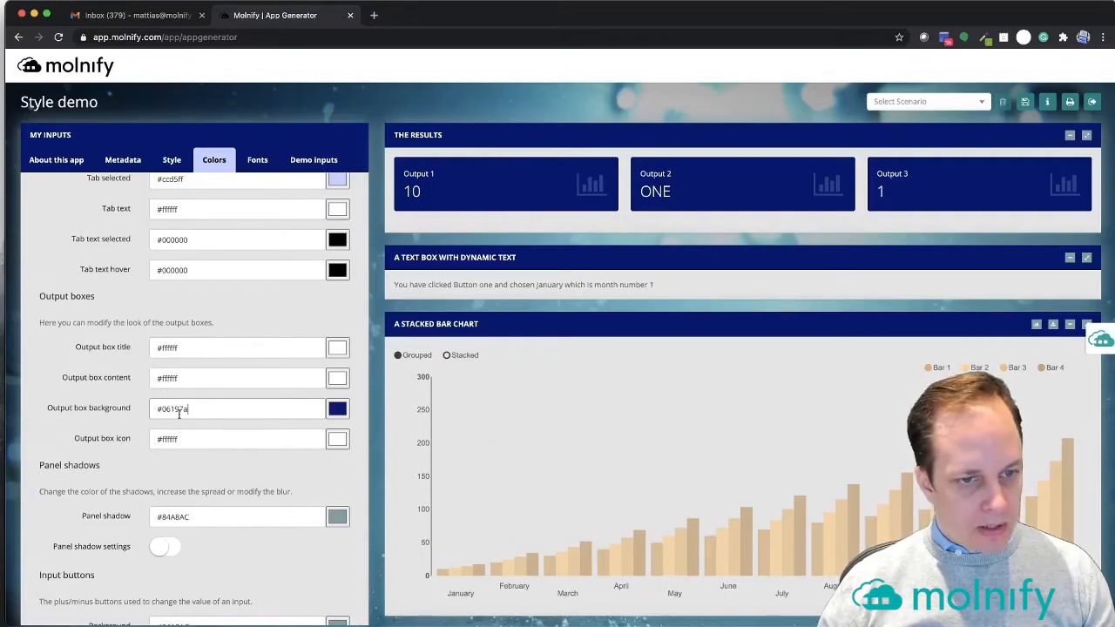
Set the output box icon color to light blue (#66bdff).
scroll(179, 409, "down", 2)
scroll(178, 418, "down", 1)
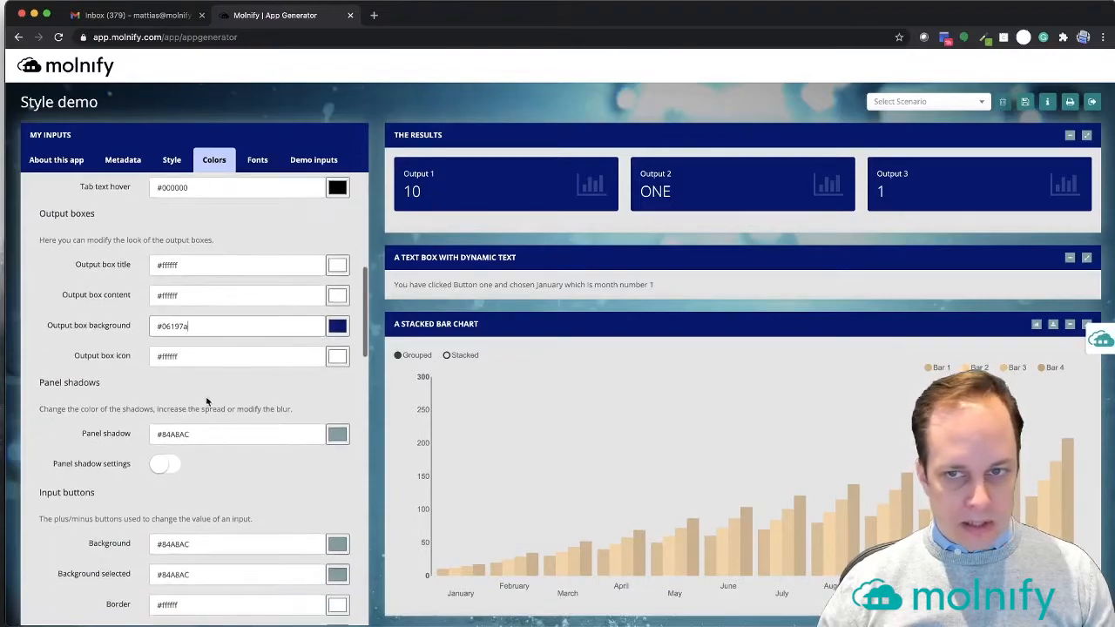
left_click(336, 362)
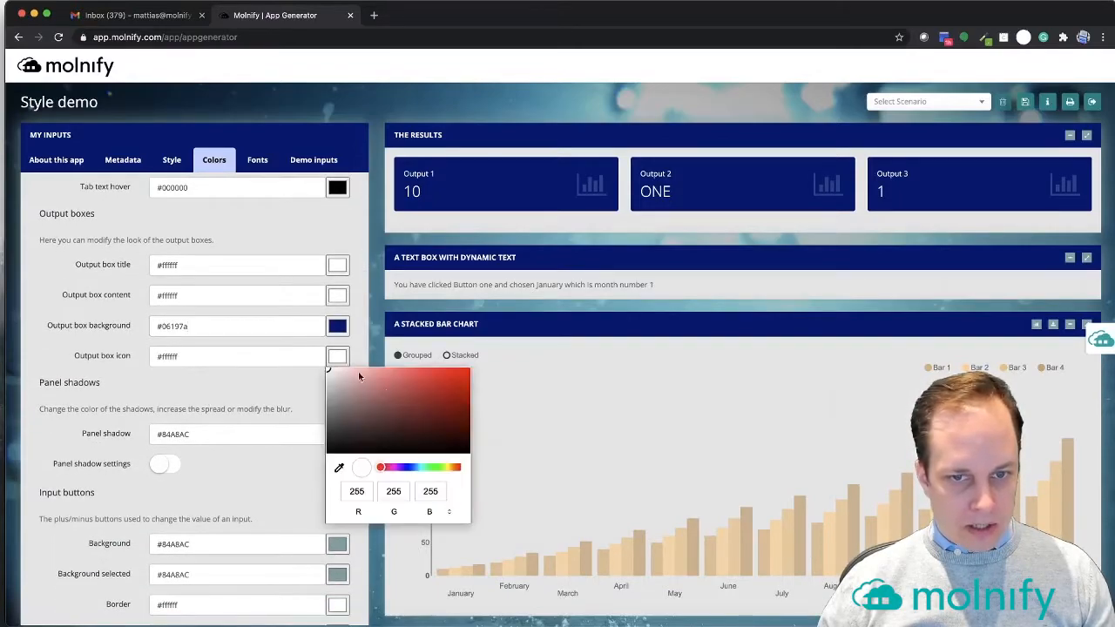
left_click_drag(419, 468, 413, 468)
mouse_move(436, 375)
left_mouse_down()
mouse_move(446, 352)
mouse_move(411, 343)
left_mouse_up()
left_click(242, 390)
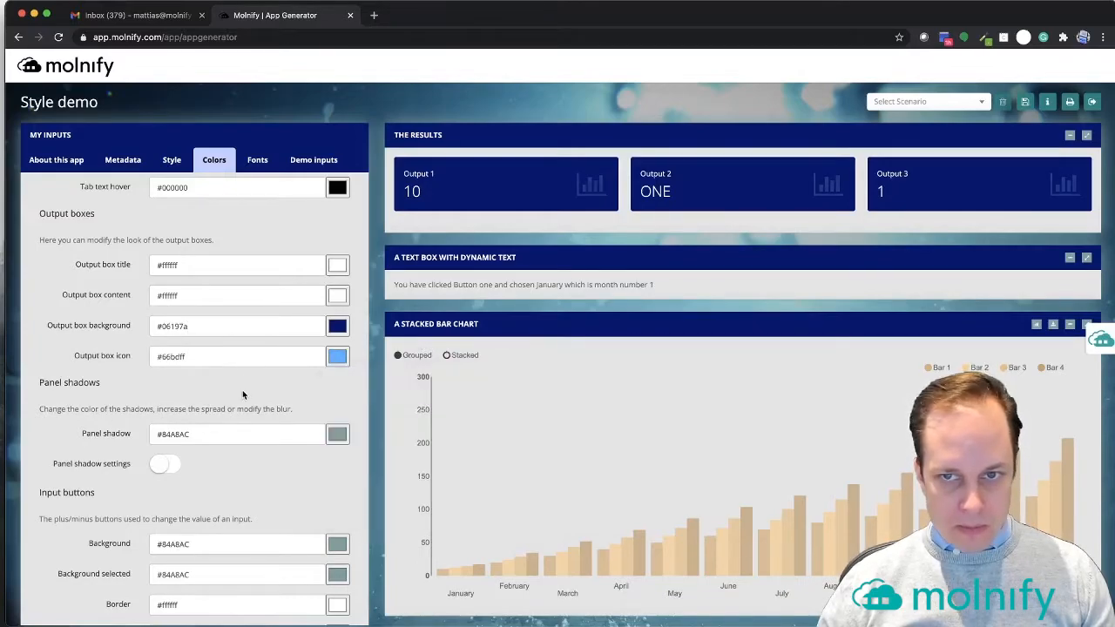
Set the panel shadow color to black (#000000).
scroll(242, 389, "down", 2)
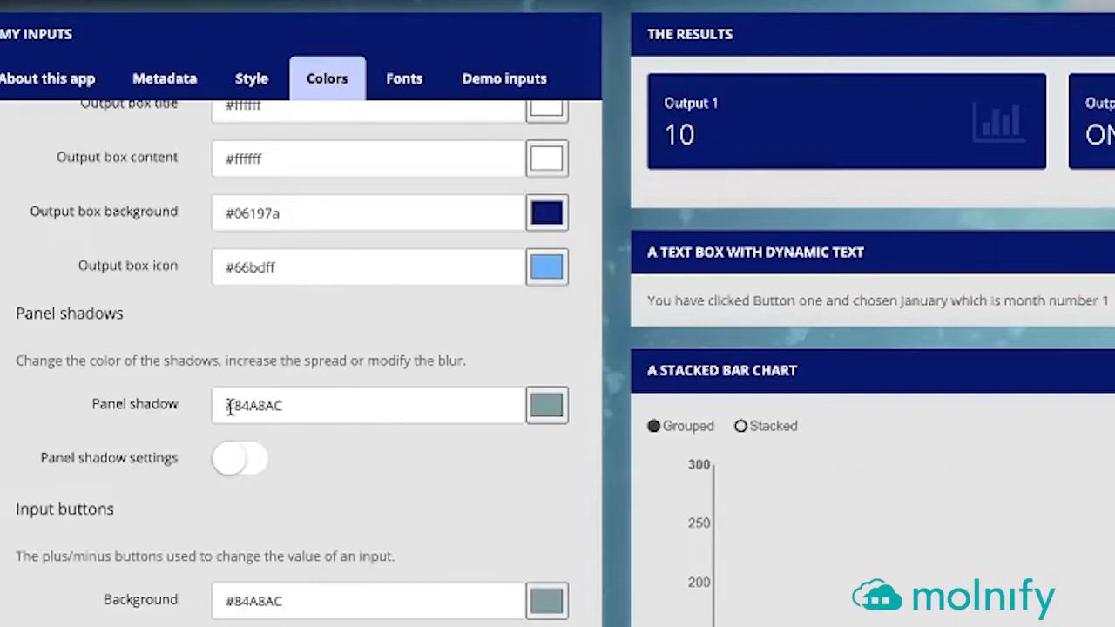
left_click_drag(229, 406, 418, 410)
type("#000000")
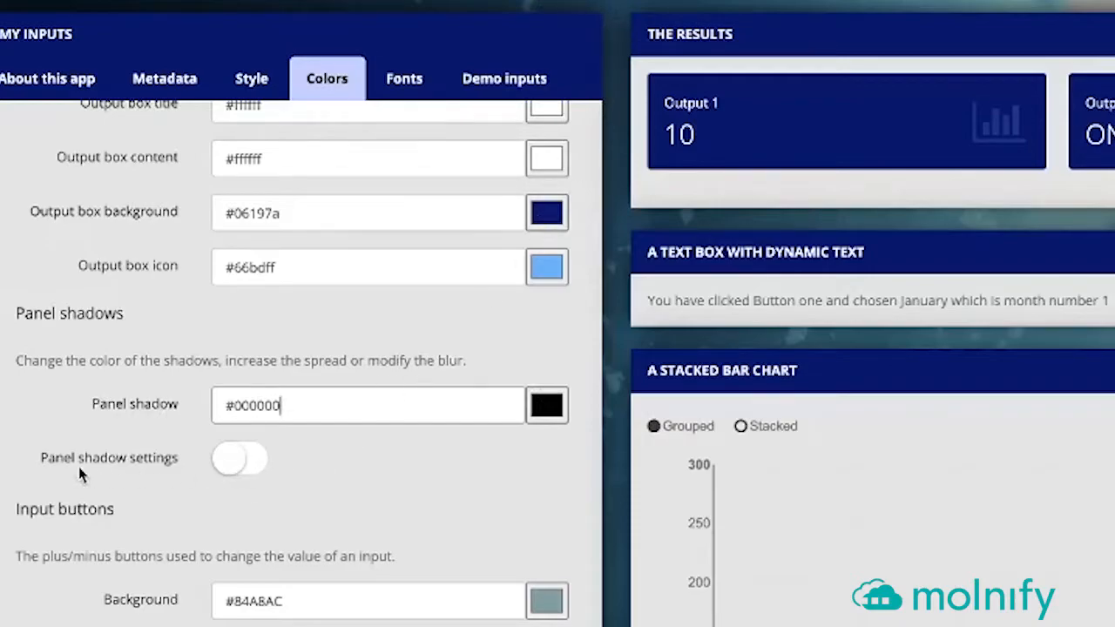
Enable the panel shadow settings and set the panel shadow blur to 7.
left_click(266, 469)
left_click(270, 573)
key("ctrl+a")
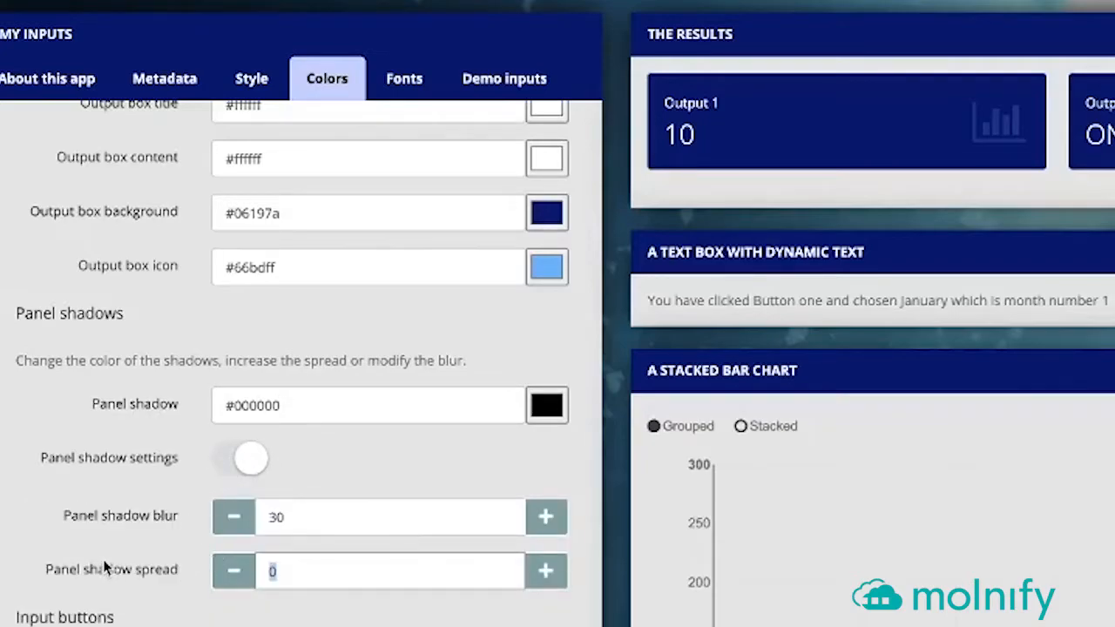
double_click(309, 523)
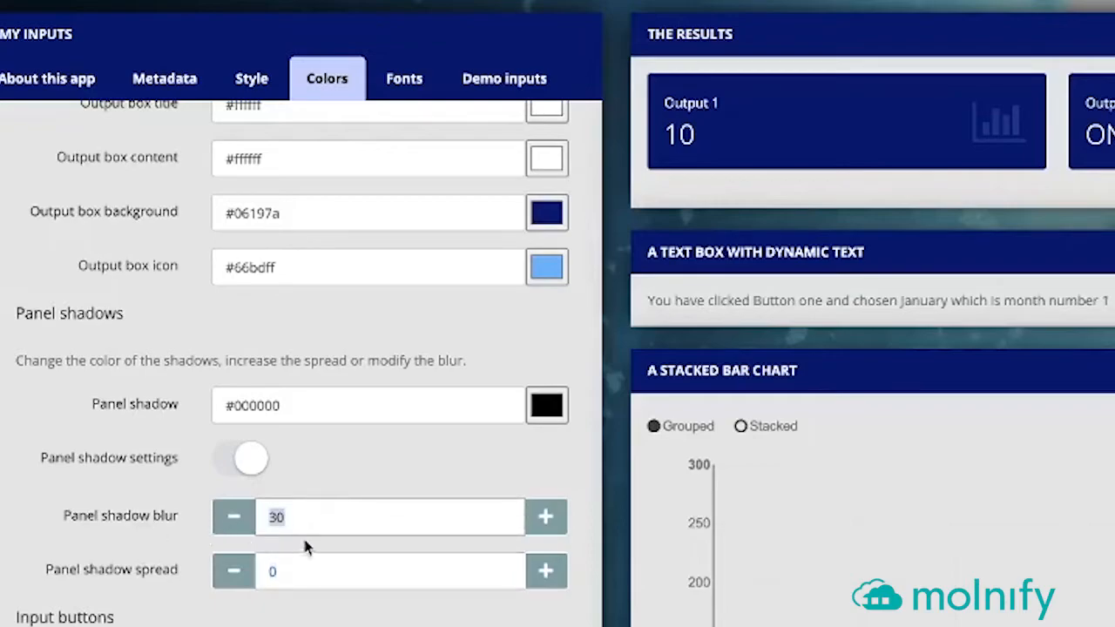
type("7")
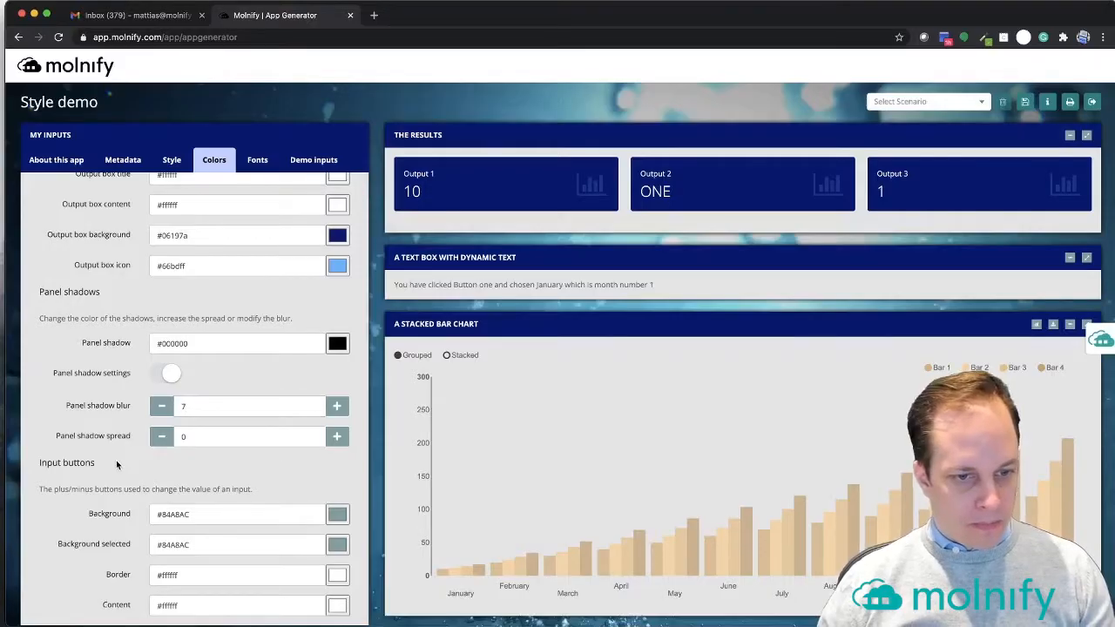
Copy the output box background color #06197a and apply it as the input buttons' background.
scroll(117, 463, "down", 3)
scroll(116, 463, "down", 1)
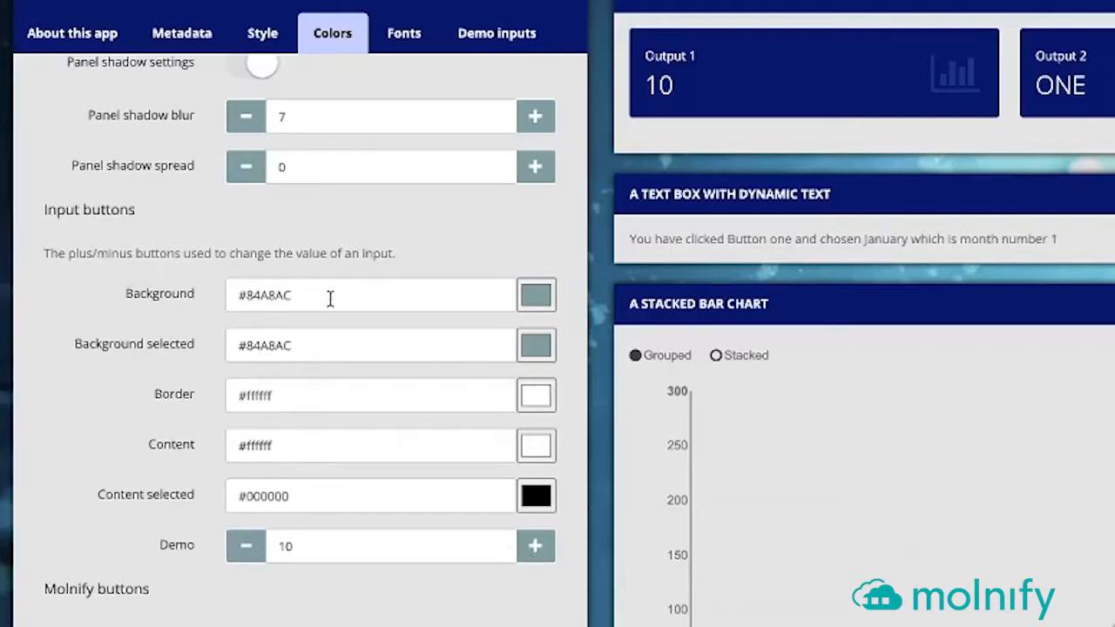
left_click(528, 301)
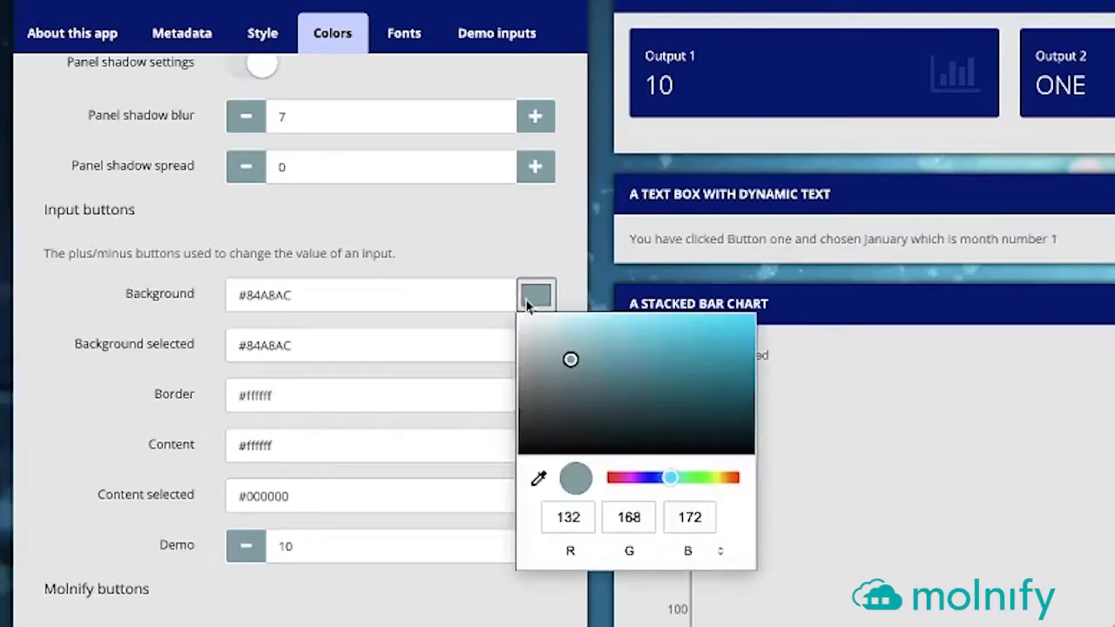
left_click(382, 249)
scroll(379, 238, "up", 4)
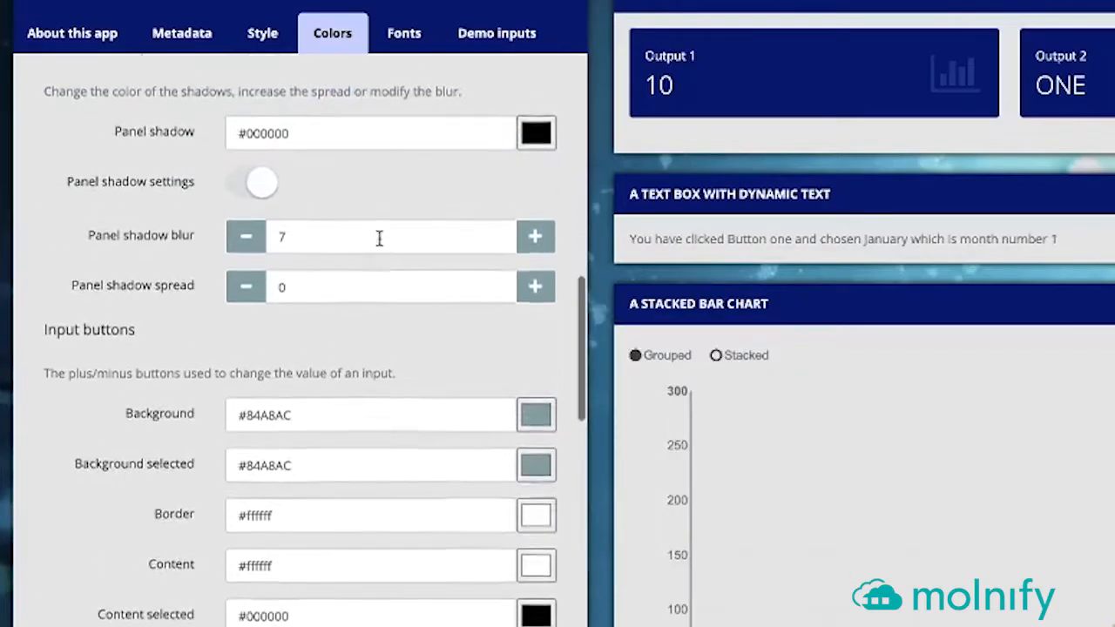
scroll(379, 238, "up", 2)
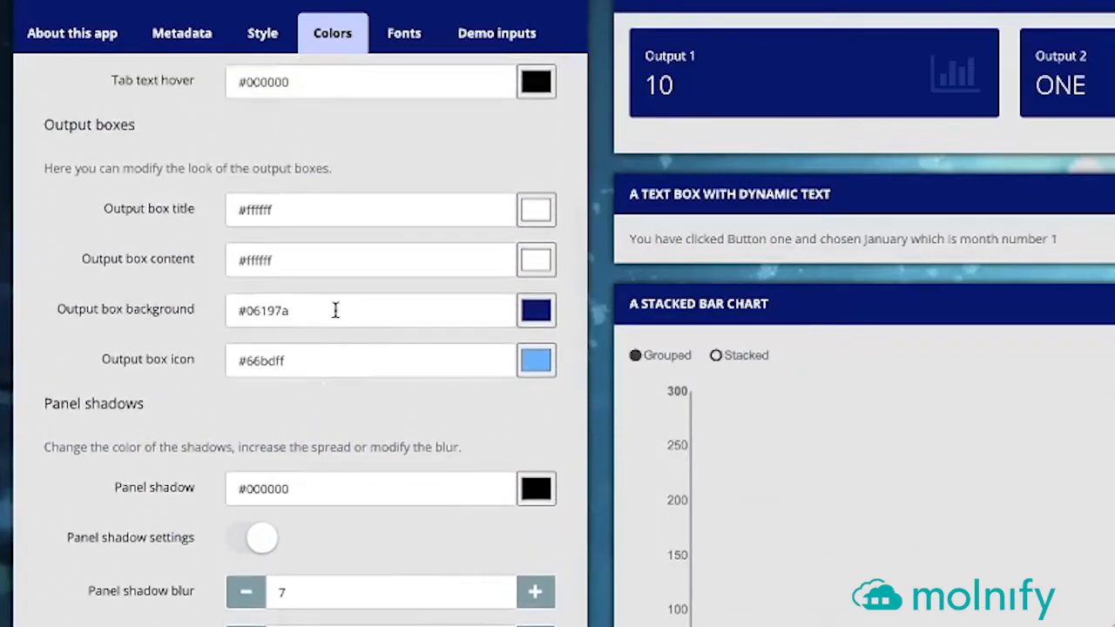
left_click_drag(336, 311, 43, 293)
key("ctrl+c")
scroll(355, 441, "down", 5)
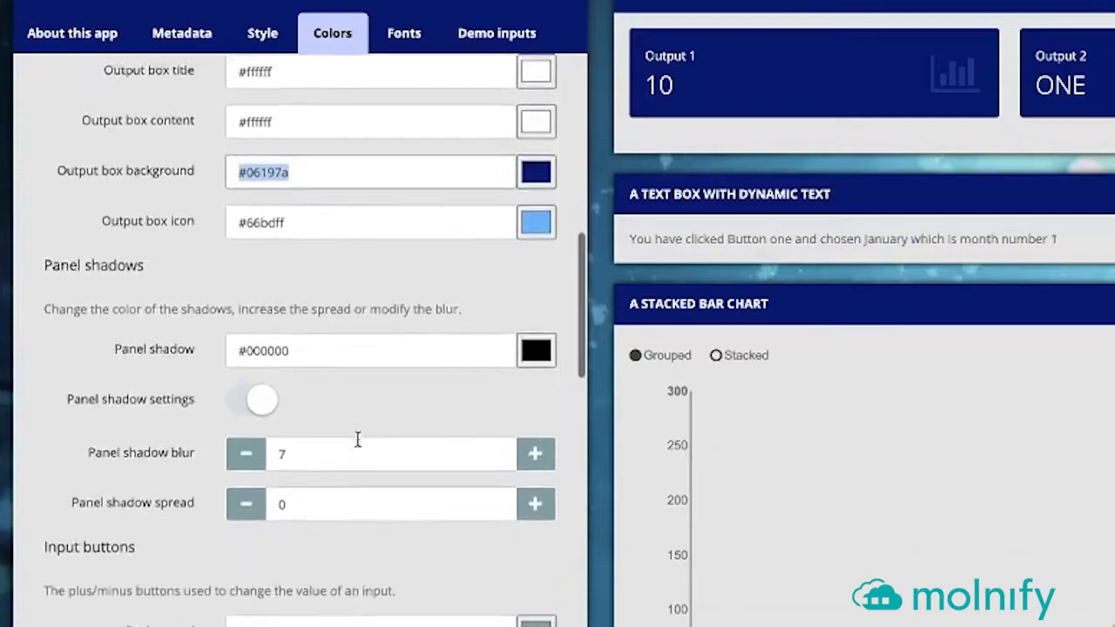
triple_click(314, 355)
key("ctrl+v")
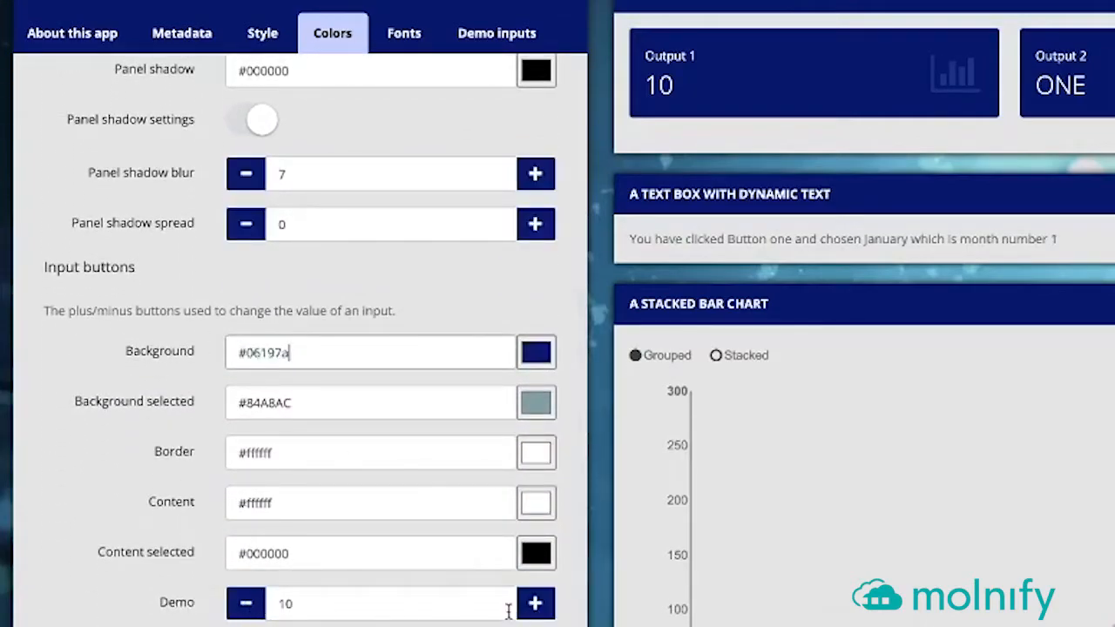
Set the input buttons' selected background to #06197a and their border to #000000.
scroll(497, 610, "down", 1)
triple_click(331, 302)
key("ctrl+v")
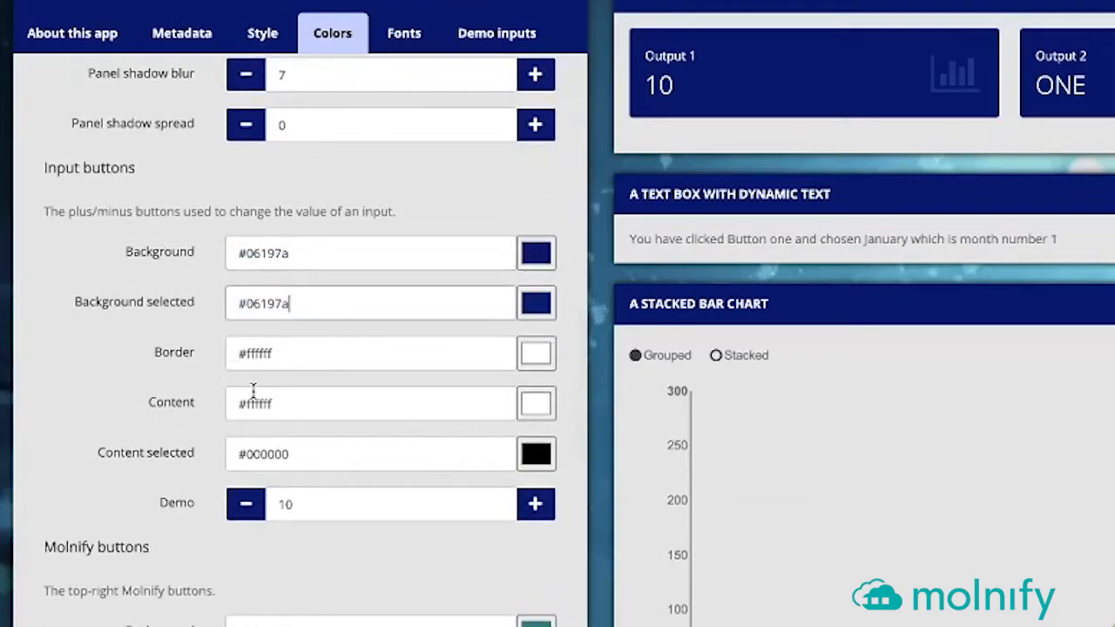
left_click_drag(294, 356, 238, 353)
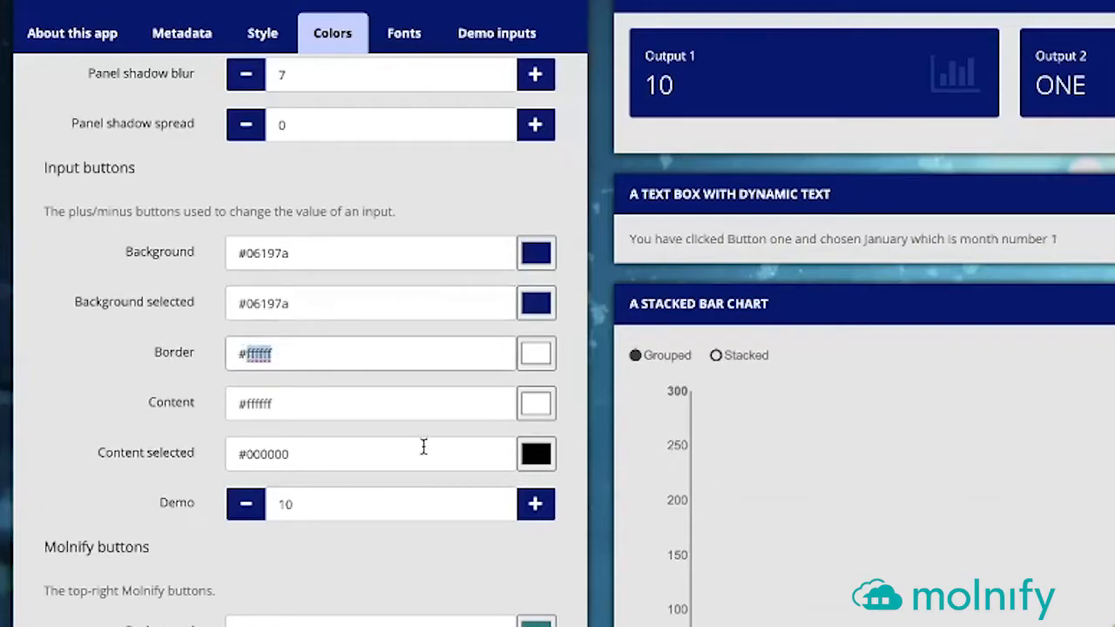
type("000000")
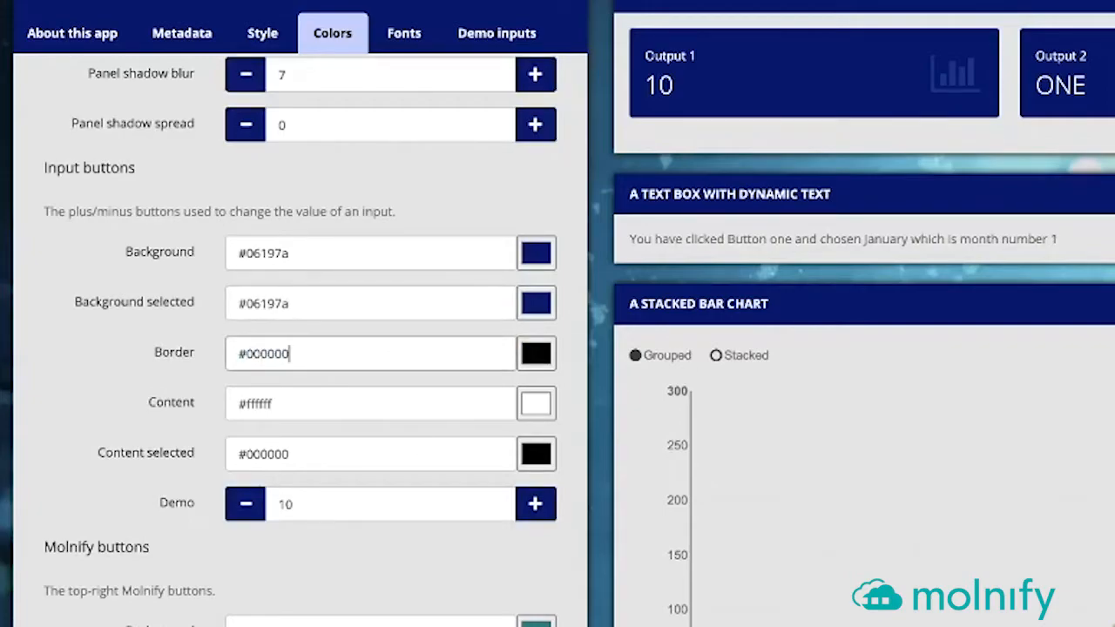
left_click(111, 452)
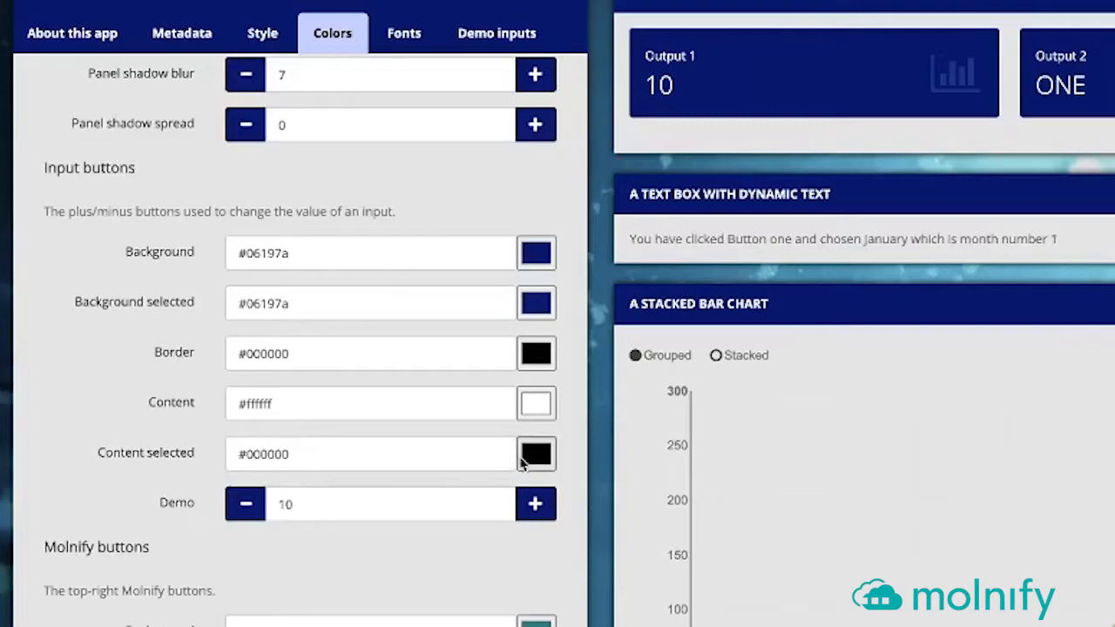
Set the background of the Molnify buttons to #06197a.
scroll(216, 568, "down", 5)
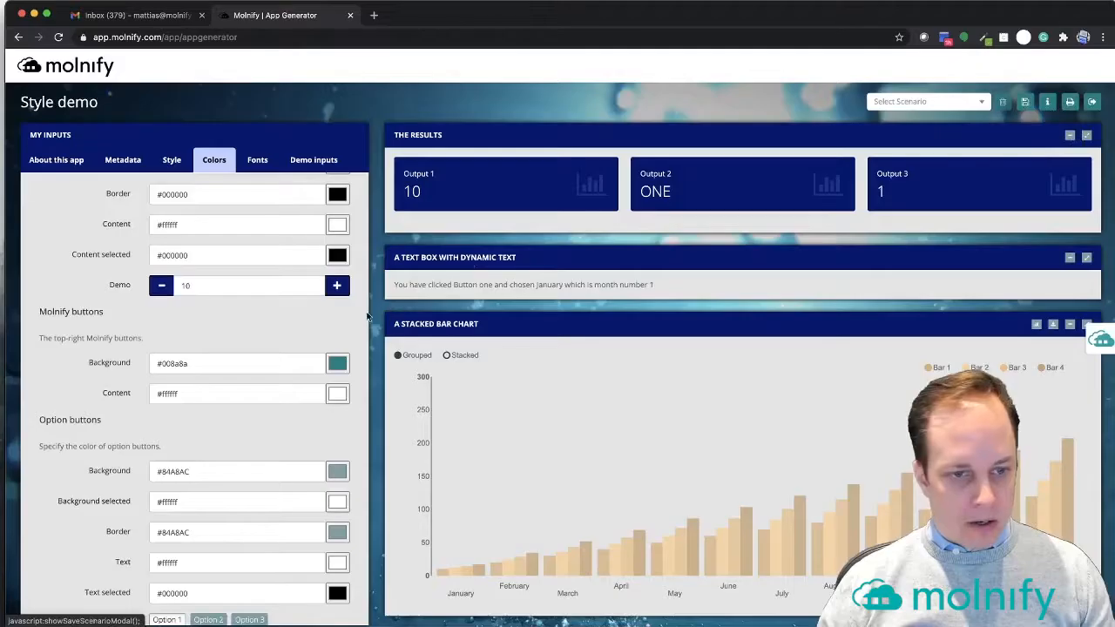
left_click_drag(282, 365, 35, 360)
key("super+v")
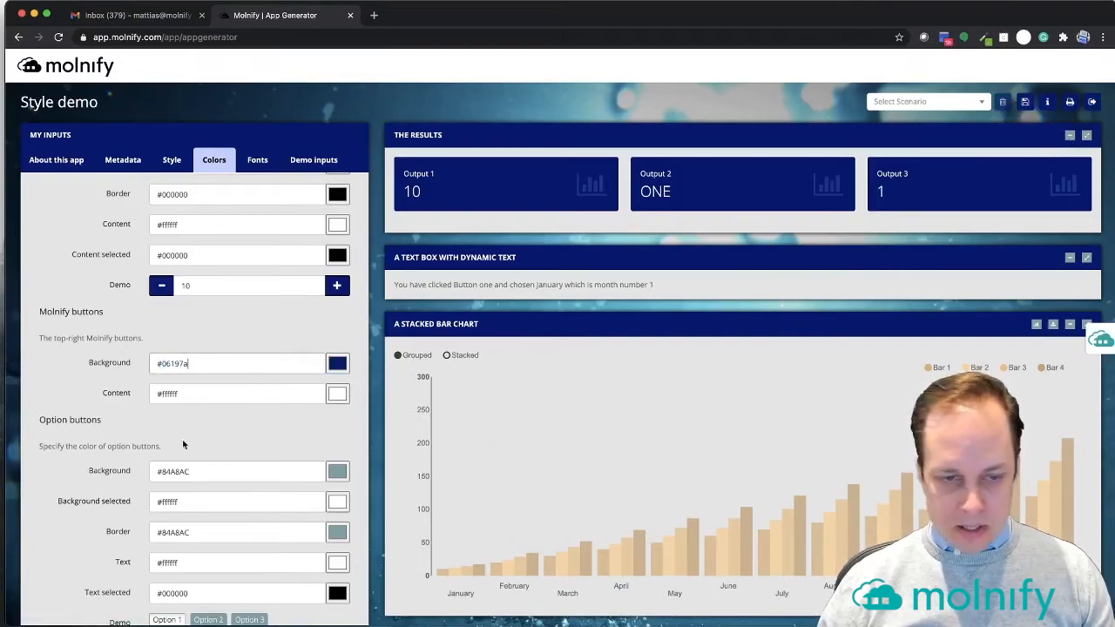
Set the option buttons' background to #06197a and their border to #000000.
scroll(137, 457, "down", 4)
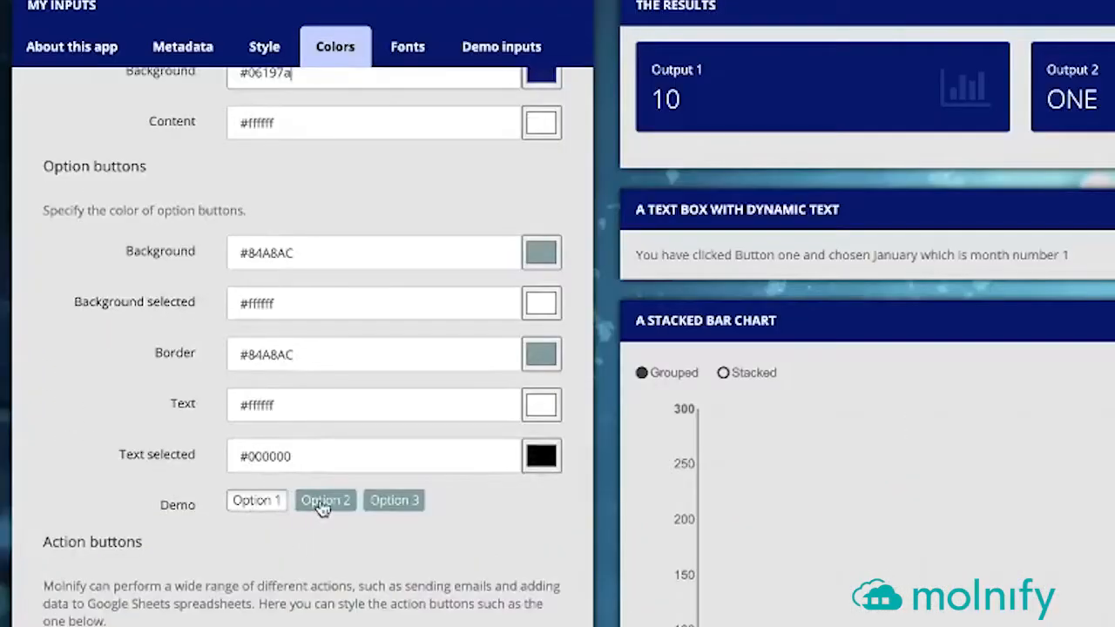
left_click_drag(336, 260, 98, 249)
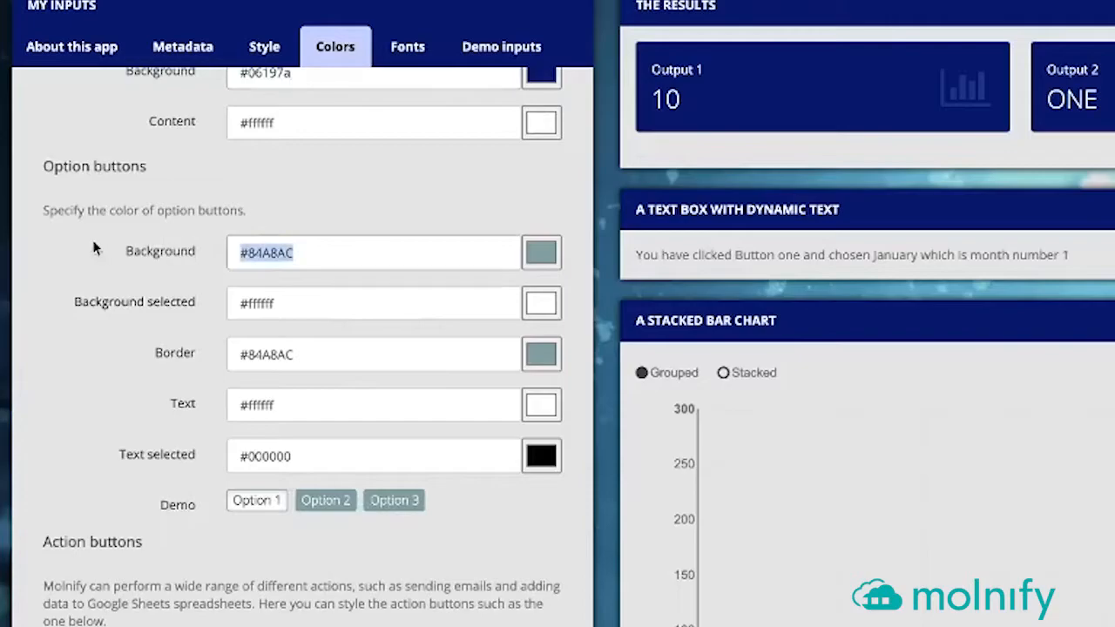
key("ctrl+v")
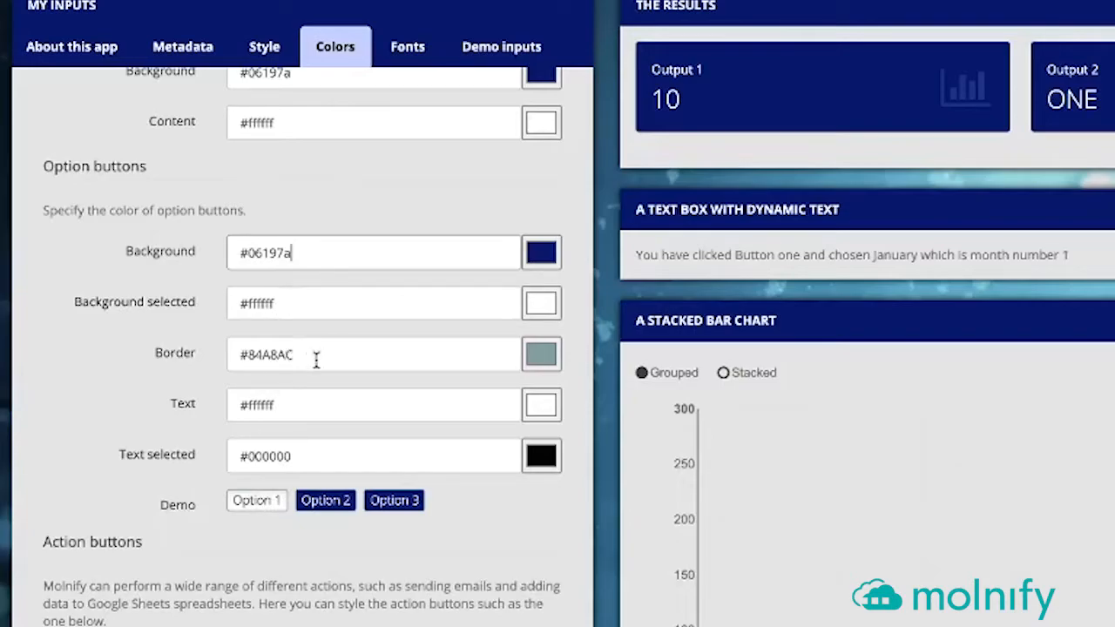
left_click_drag(316, 360, 185, 352)
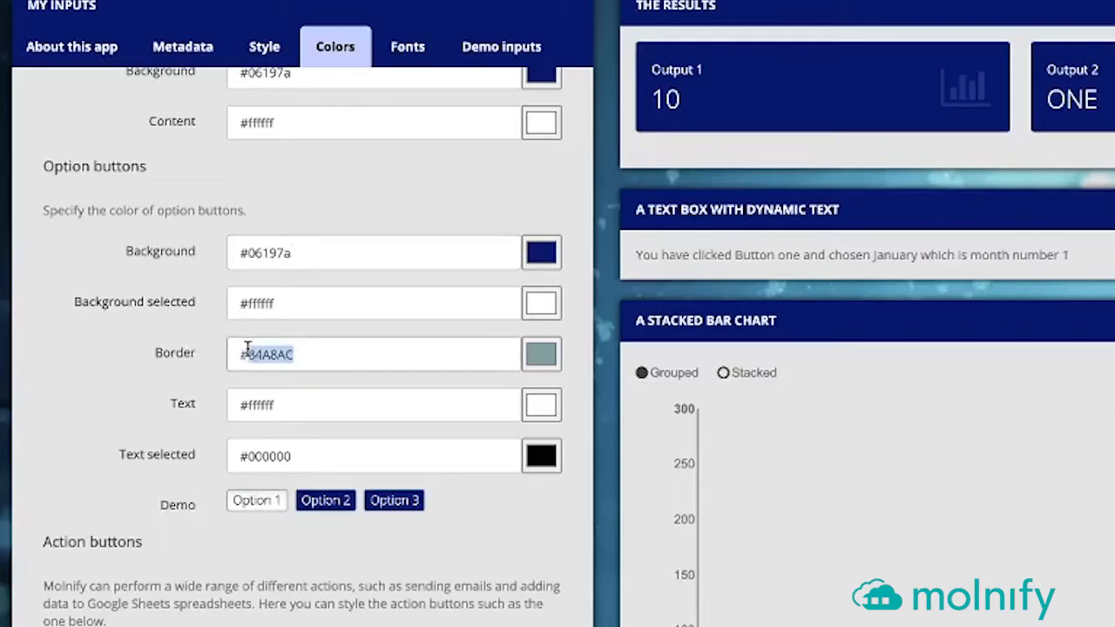
type("000000")
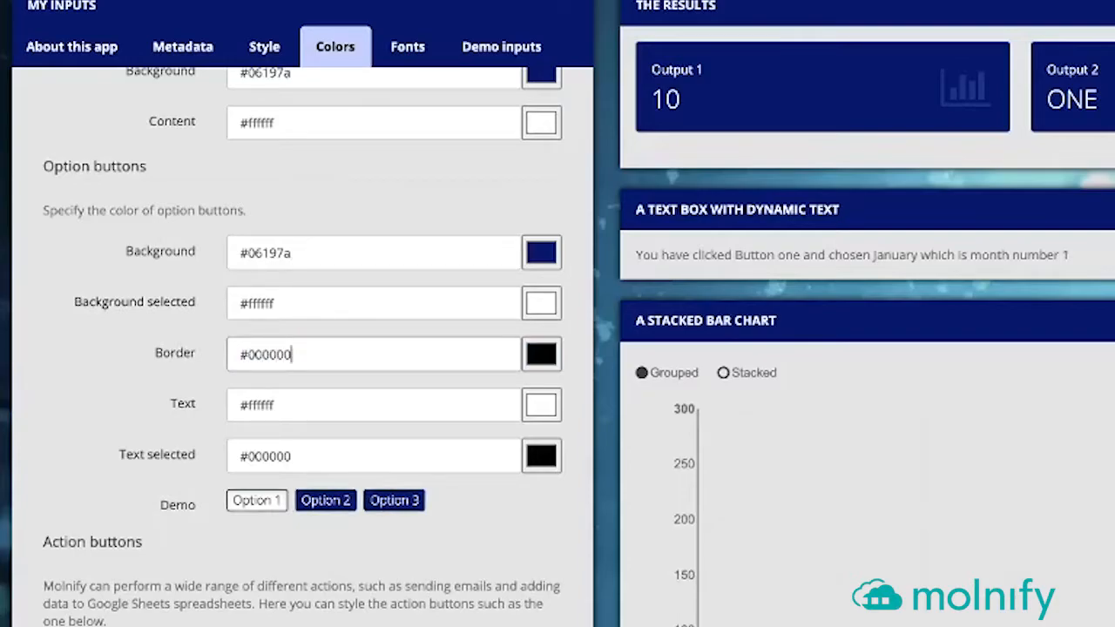
left_click(313, 461)
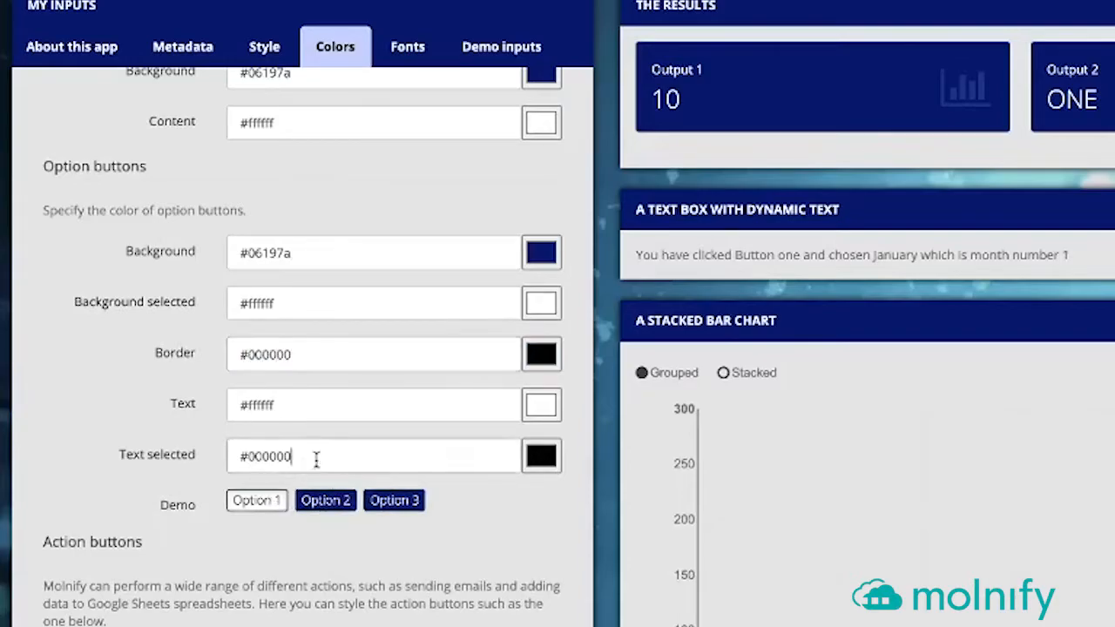
Set the action buttons' background to #06197a and their border to black.
scroll(316, 456, "down", 3)
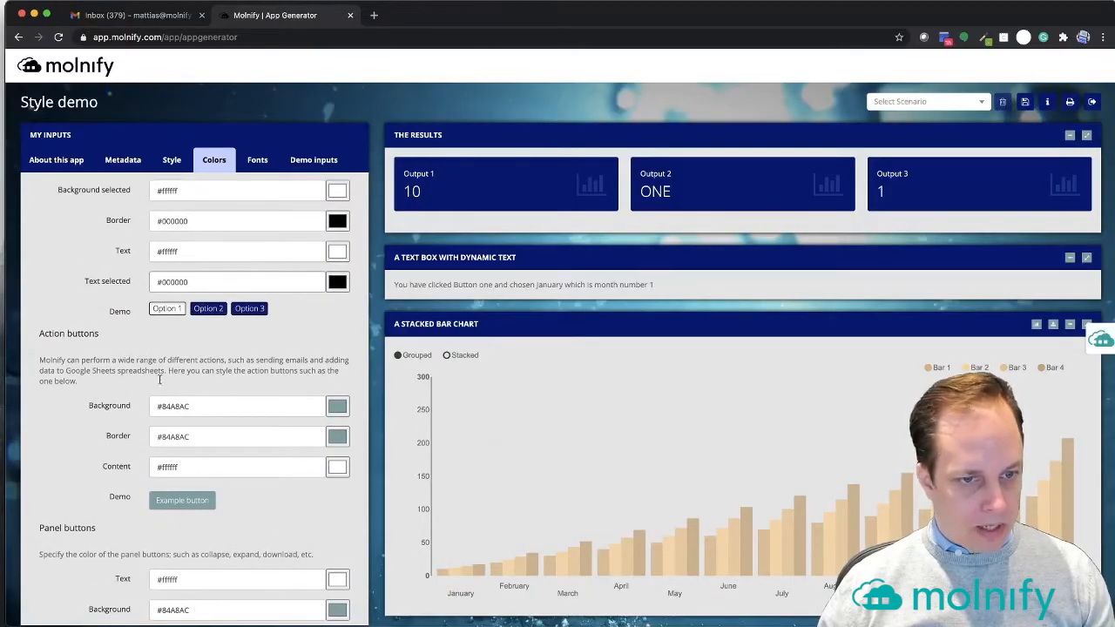
scroll(139, 362, "down", 2)
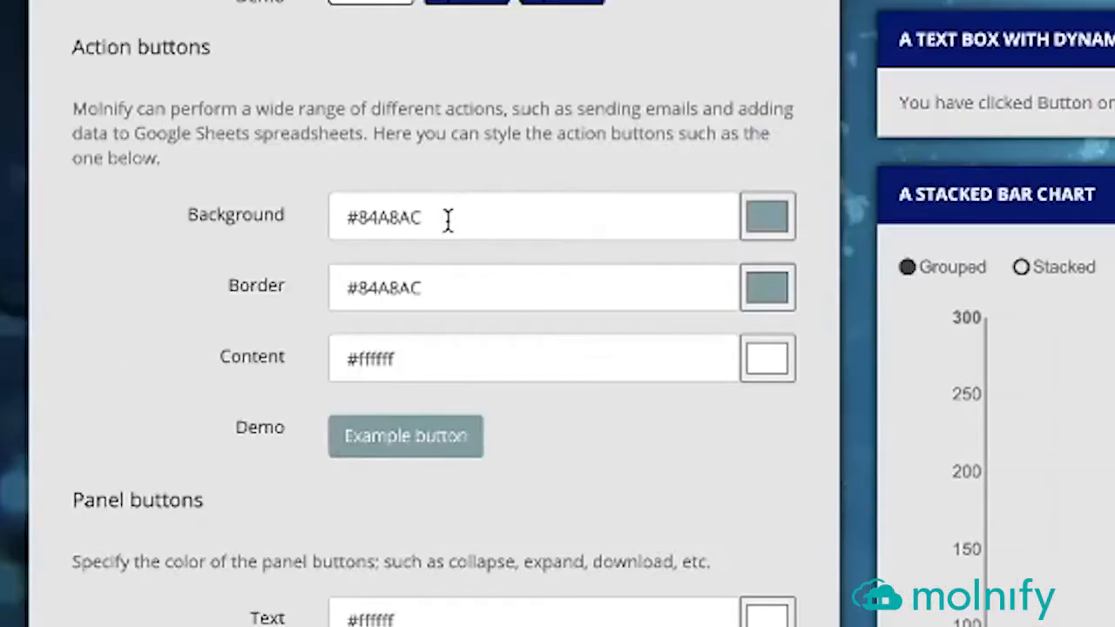
left_click_drag(448, 218, 211, 211)
type("#06197a")
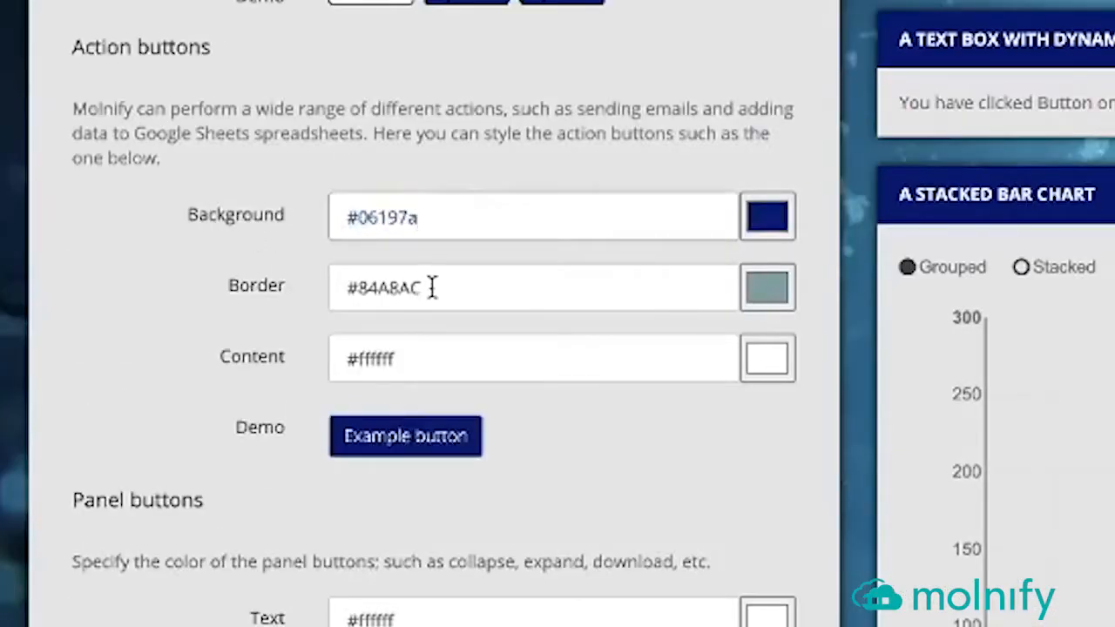
left_click_drag(360, 288, 644, 294)
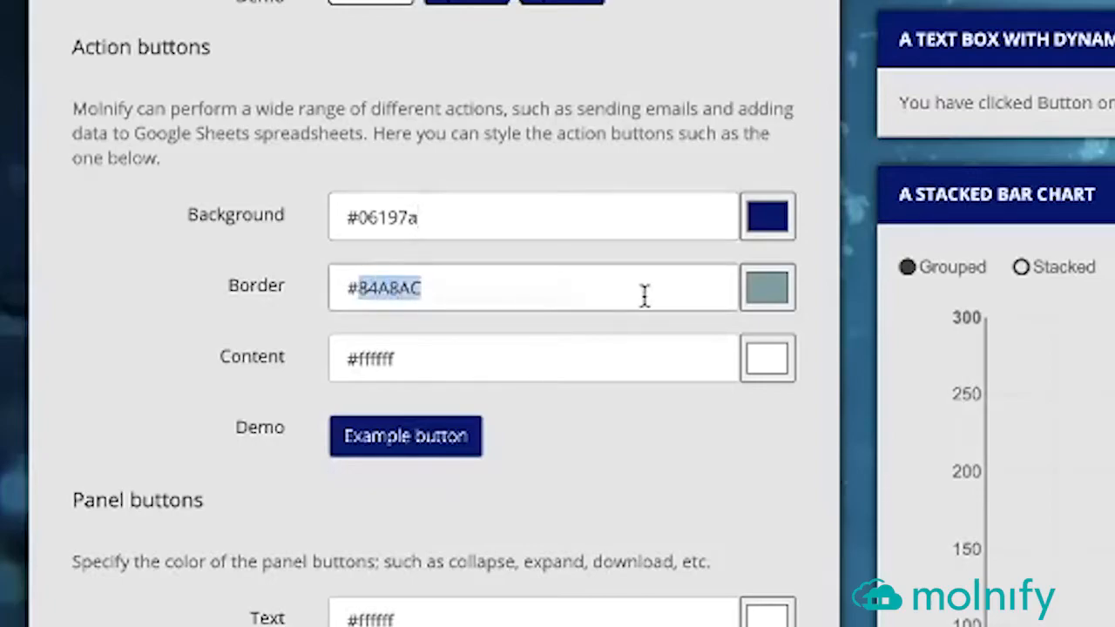
type("00000")
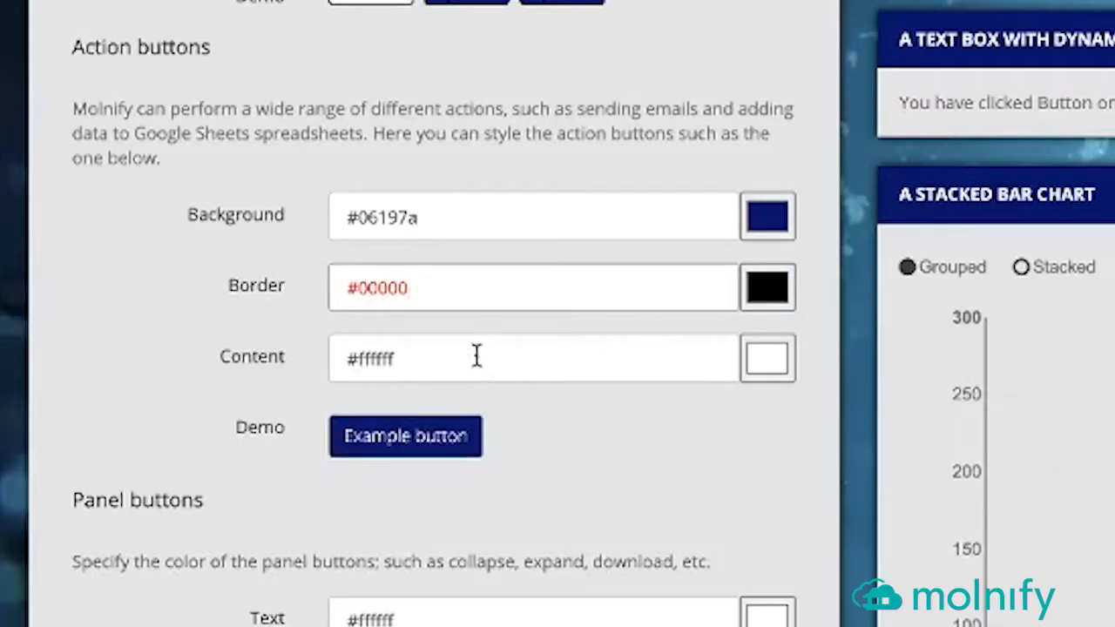
Set the panel buttons' text color to #000000 and their background to #ffffff.
scroll(311, 391, "down", 2)
scroll(310, 391, "down", 5)
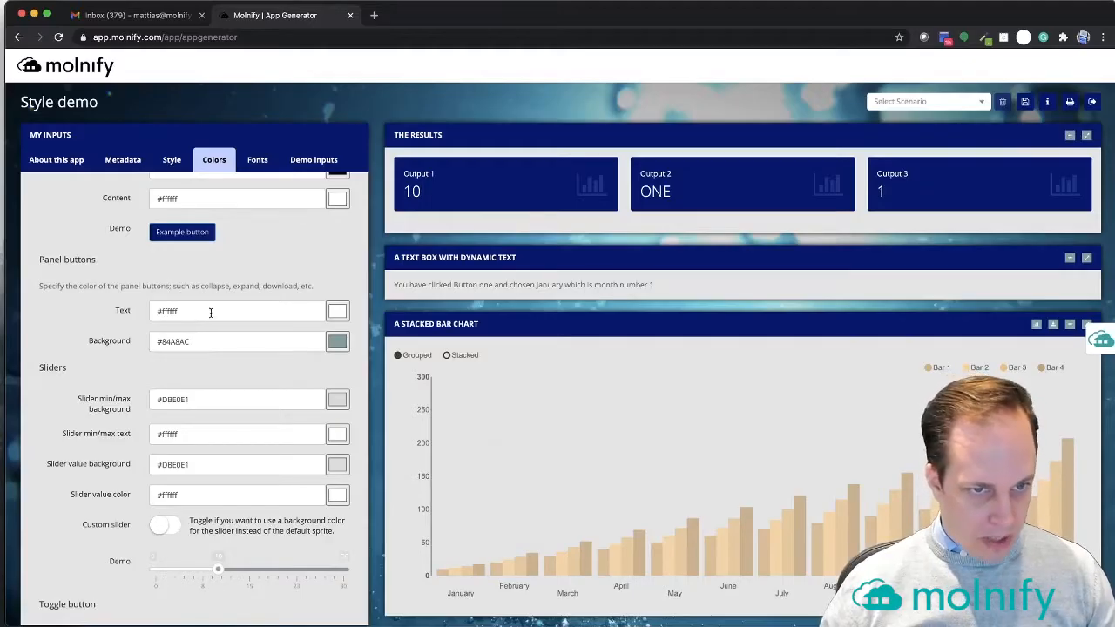
triple_click(161, 311)
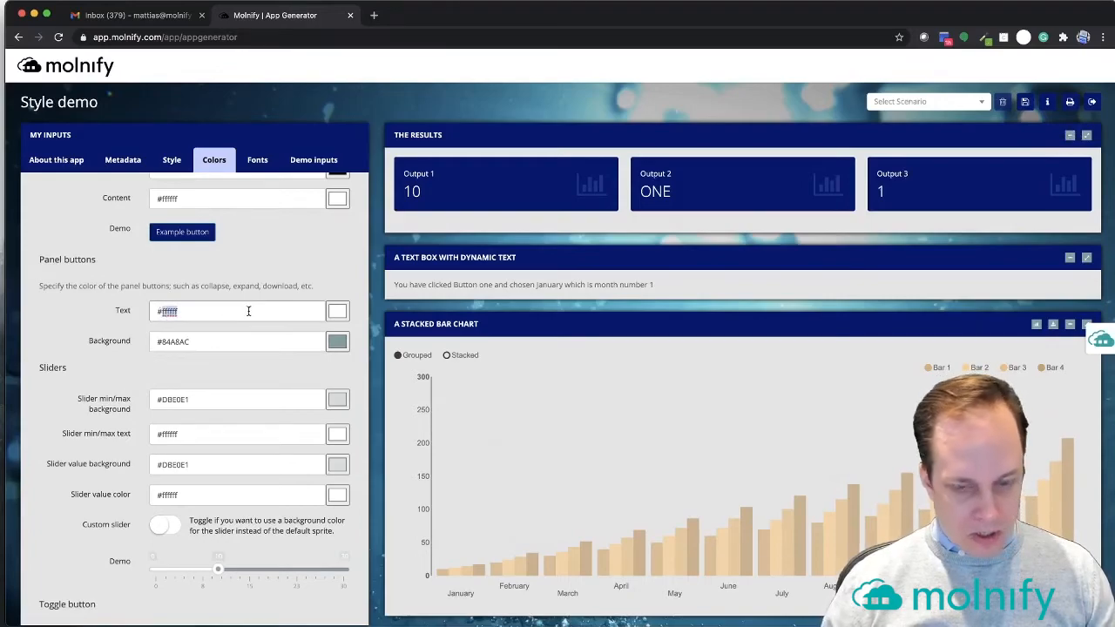
type("#000000")
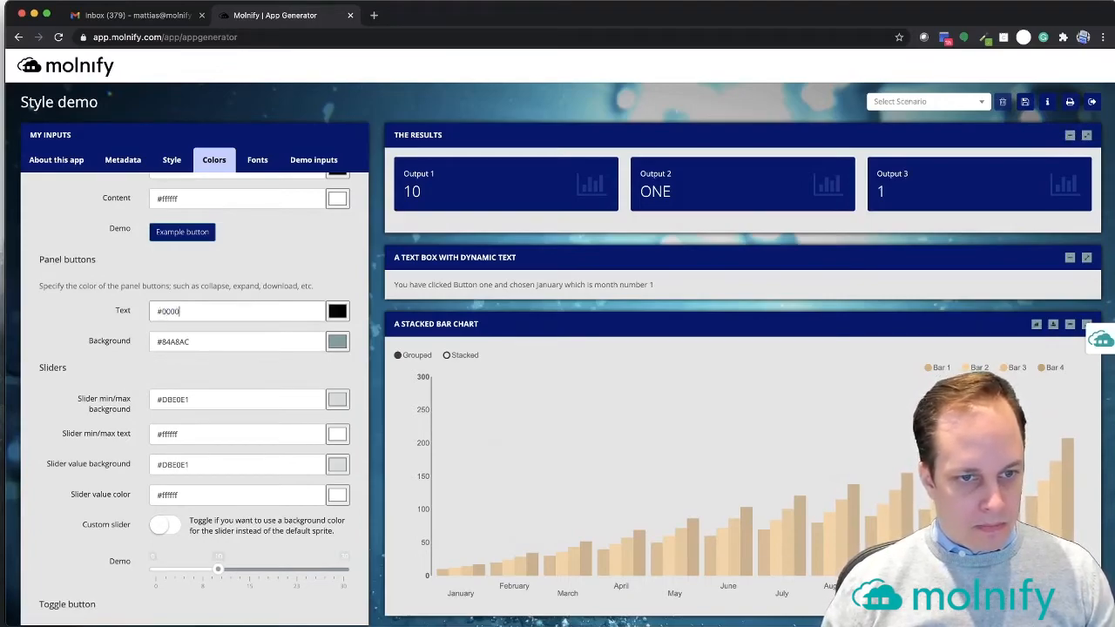
triple_click(161, 342)
type("#ffffff")
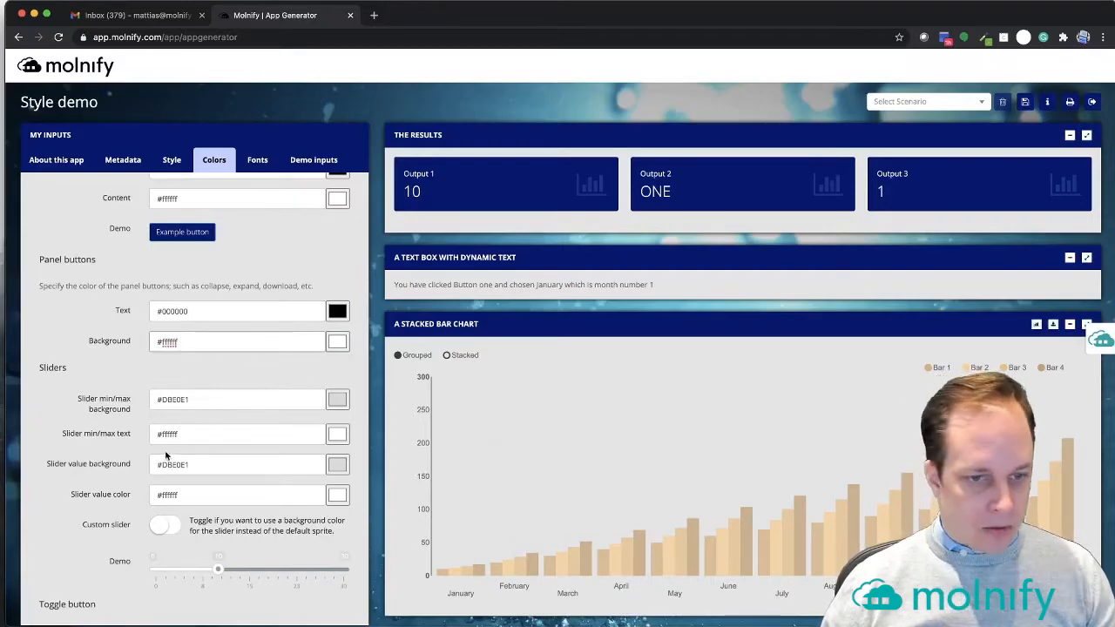
Set both the slider min/max background and the slider value background to #06197a.
scroll(188, 436, "down", 2)
scroll(173, 453, "down", 1)
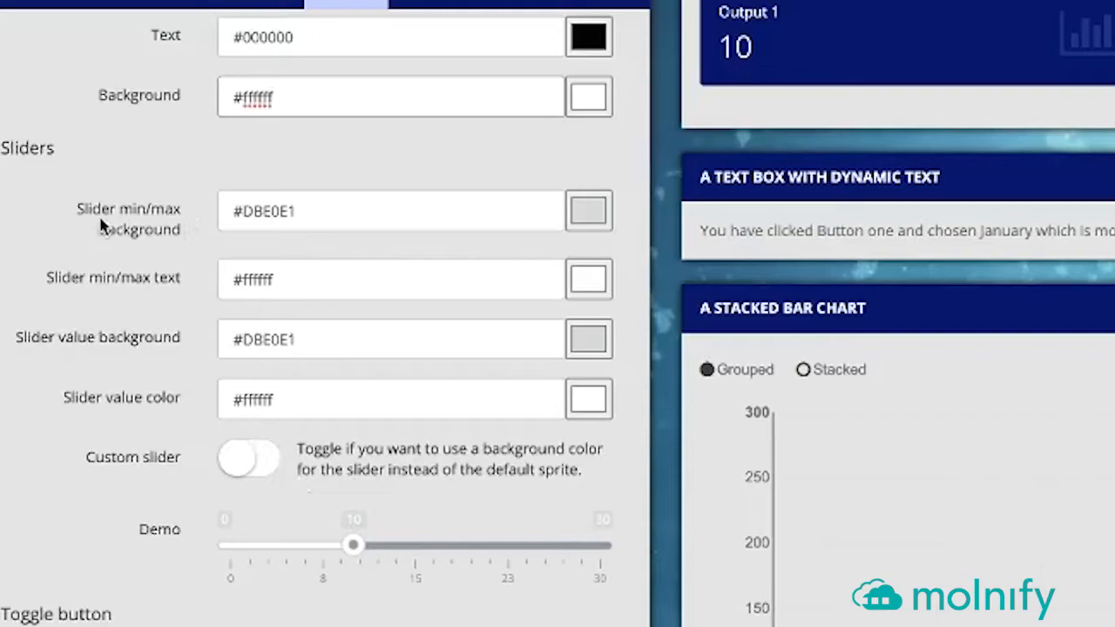
left_click_drag(344, 214, 60, 214)
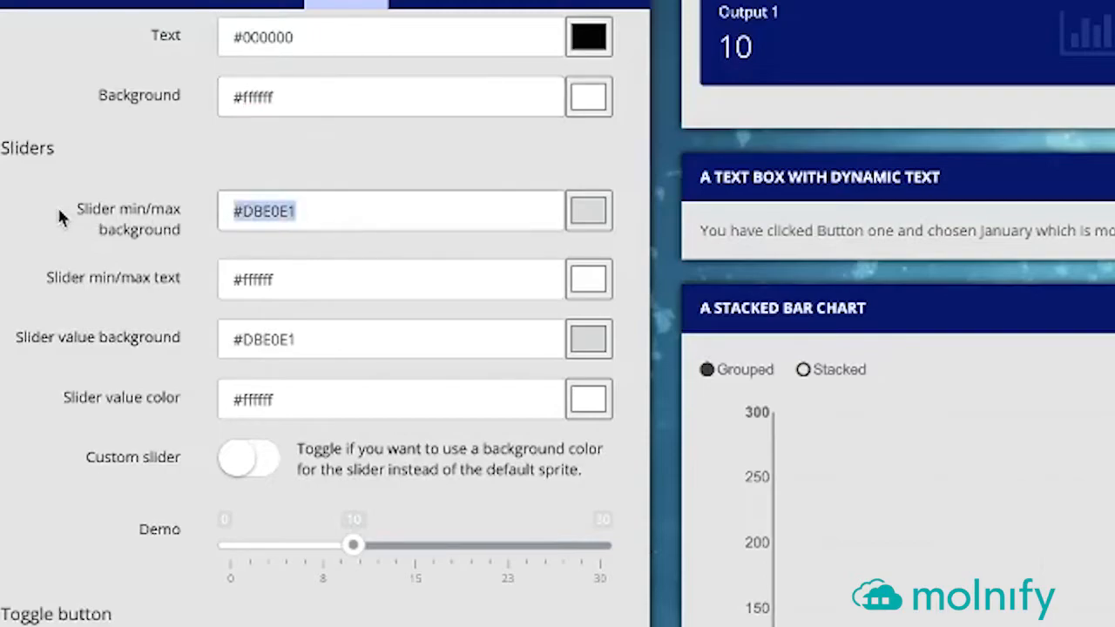
type("#06197a")
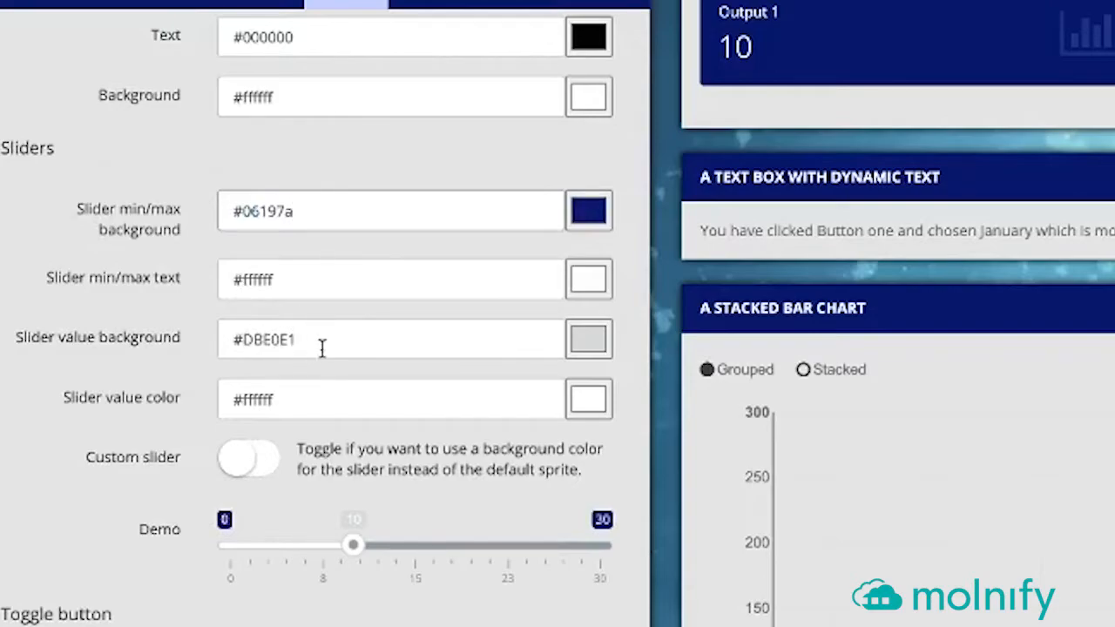
left_click_drag(326, 348, 174, 349)
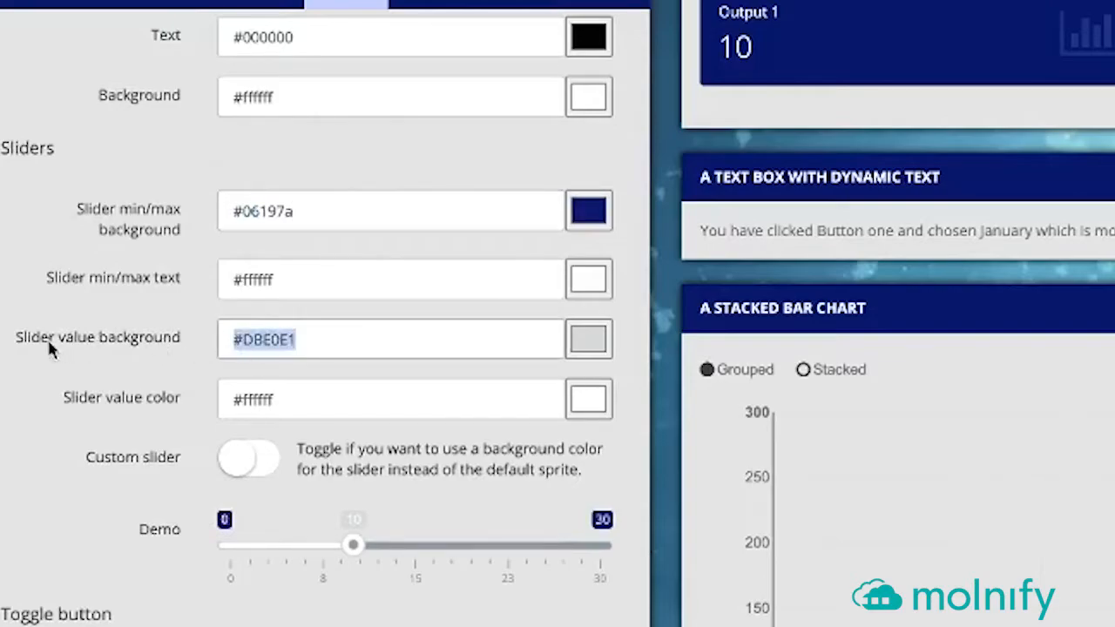
type("#06197a")
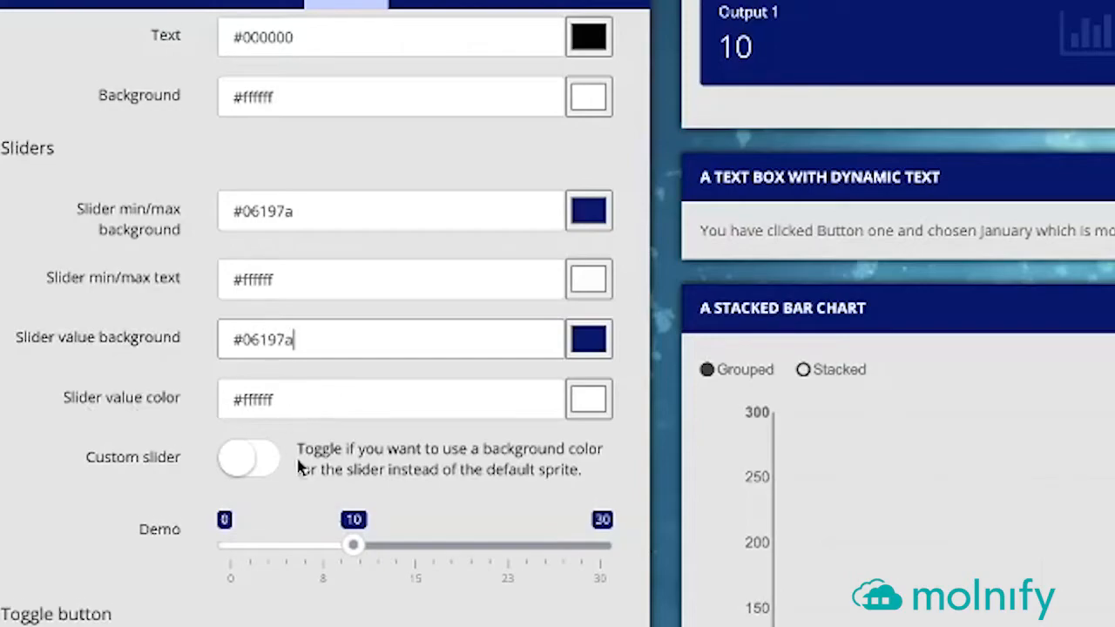
Enable the custom slider and set its slider background color to #06197a.
scroll(291, 452, "down", 3)
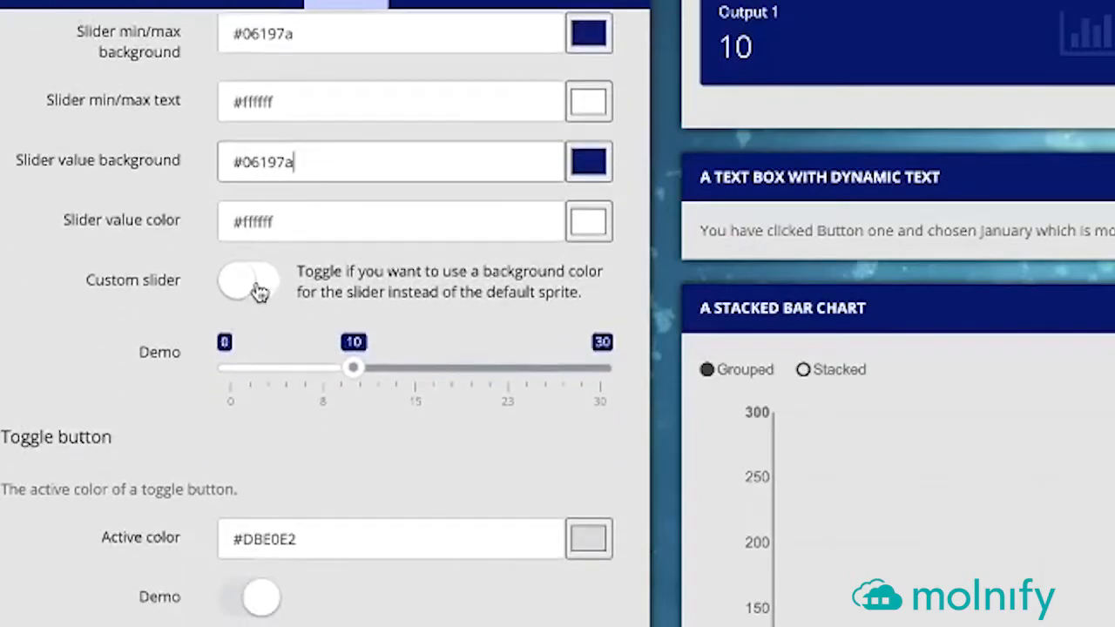
left_click(253, 281)
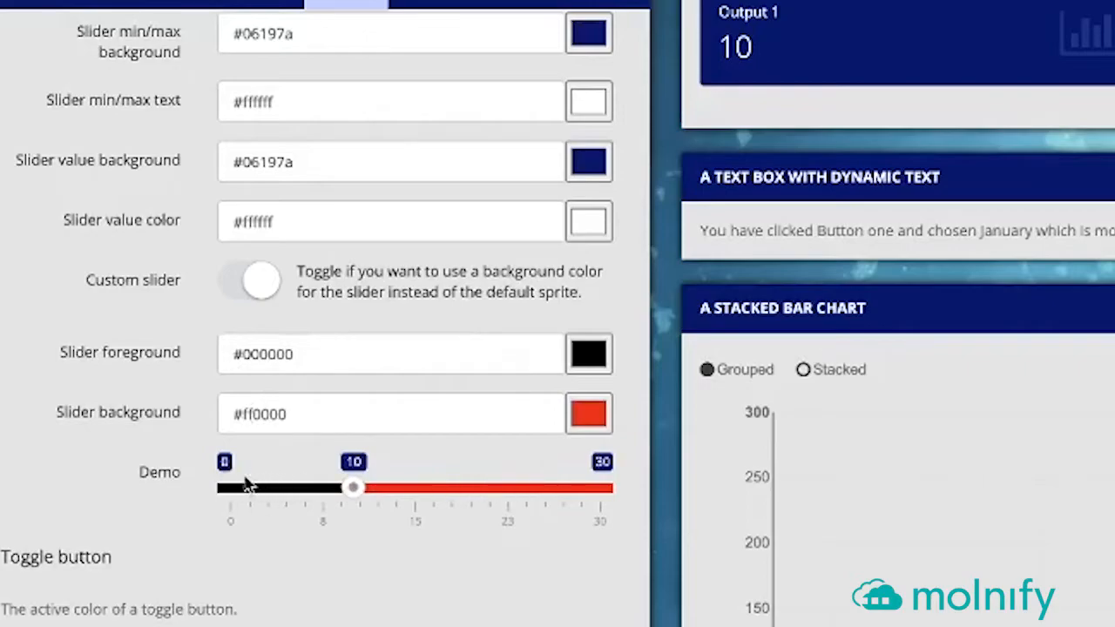
left_click_drag(353, 408, 70, 406)
type("#06197a")
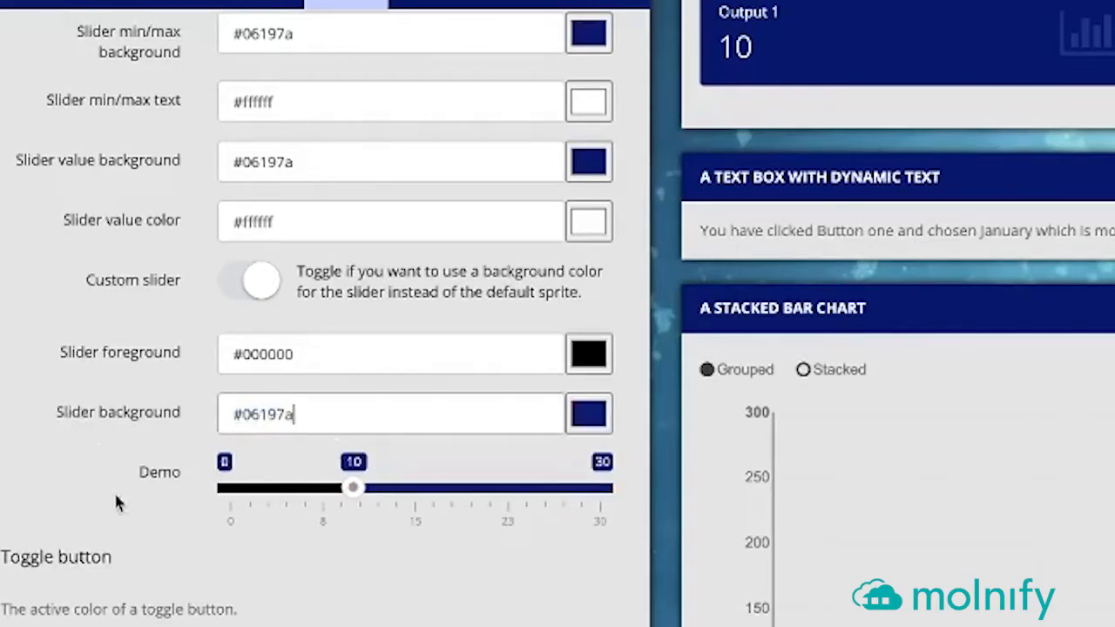
Set the slider background to #d0d7fb and the slider foreground to #06197a, and try the demo slider at 15.
left_click_drag(308, 417, 241, 412)
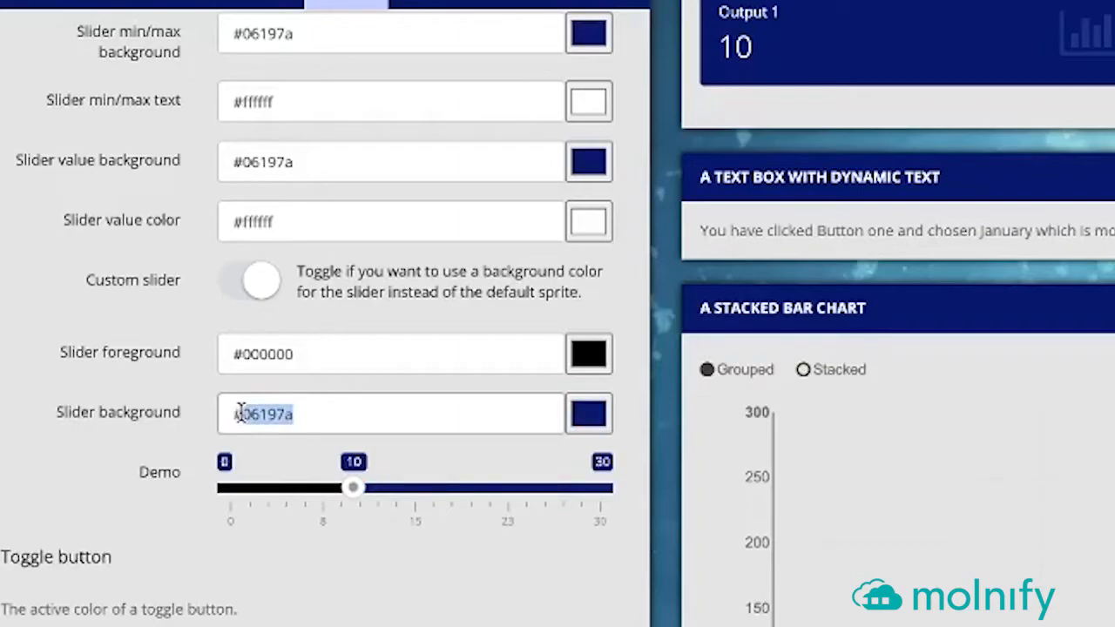
left_click(602, 425)
left_click_drag(629, 446, 616, 444)
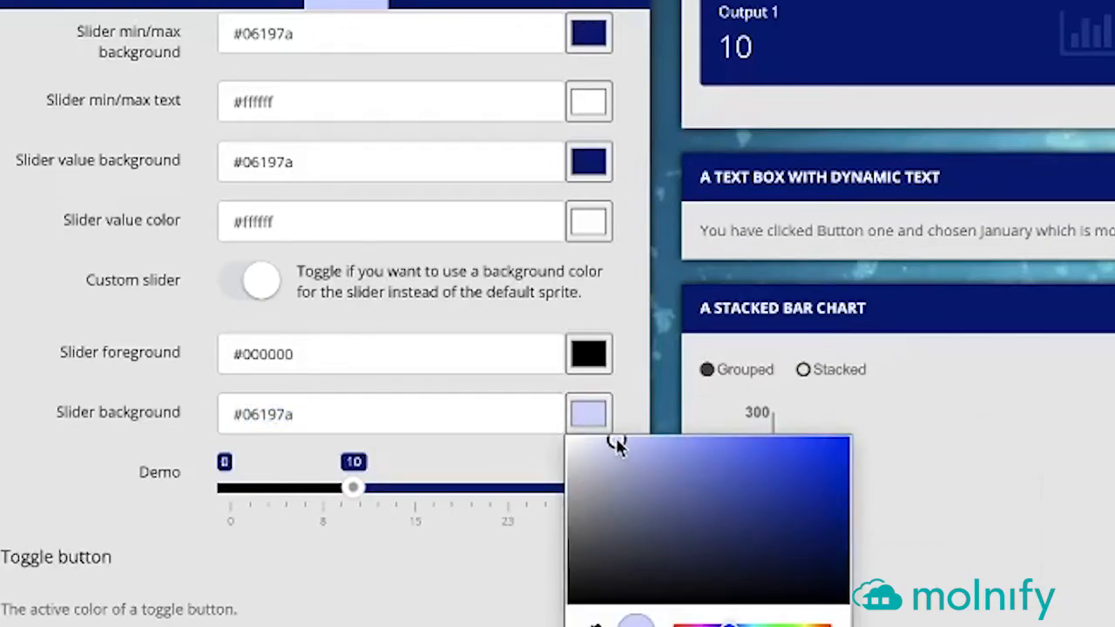
left_click(469, 446)
triple_click(324, 364)
type("#06197a")
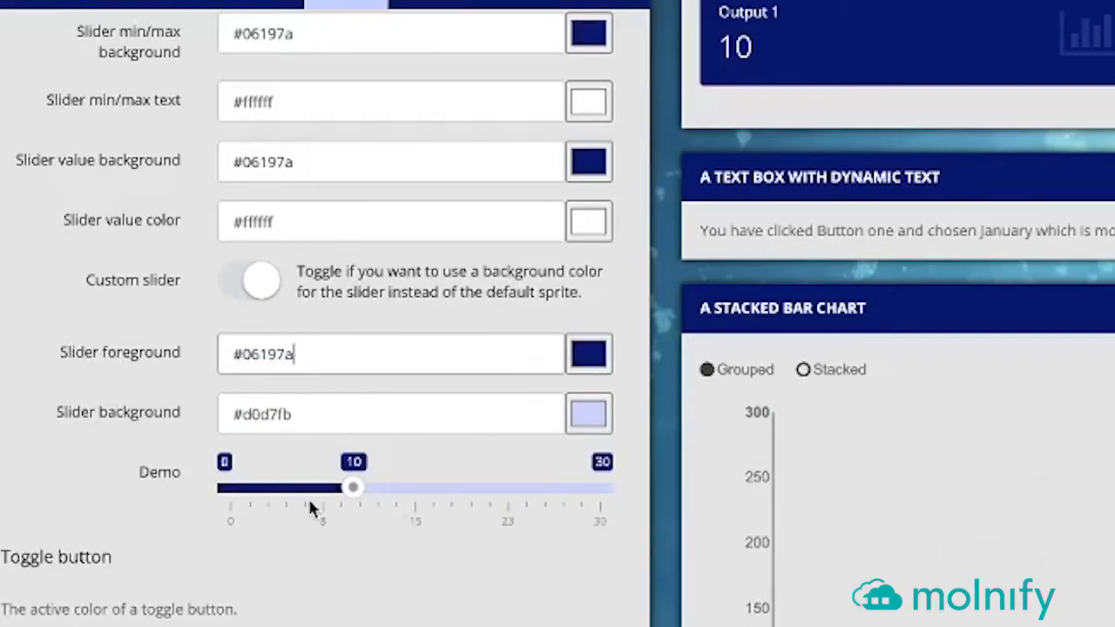
left_click(347, 492)
left_click_drag(351, 491, 415, 493)
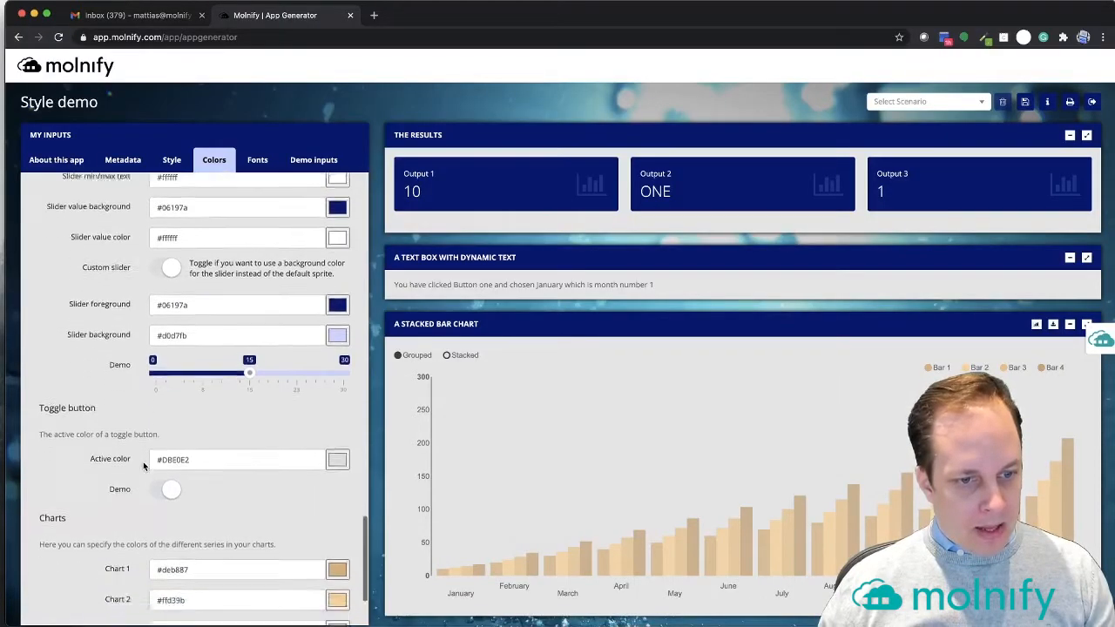
Set the toggle button's active color to #06197a.
scroll(143, 465, "down", 3)
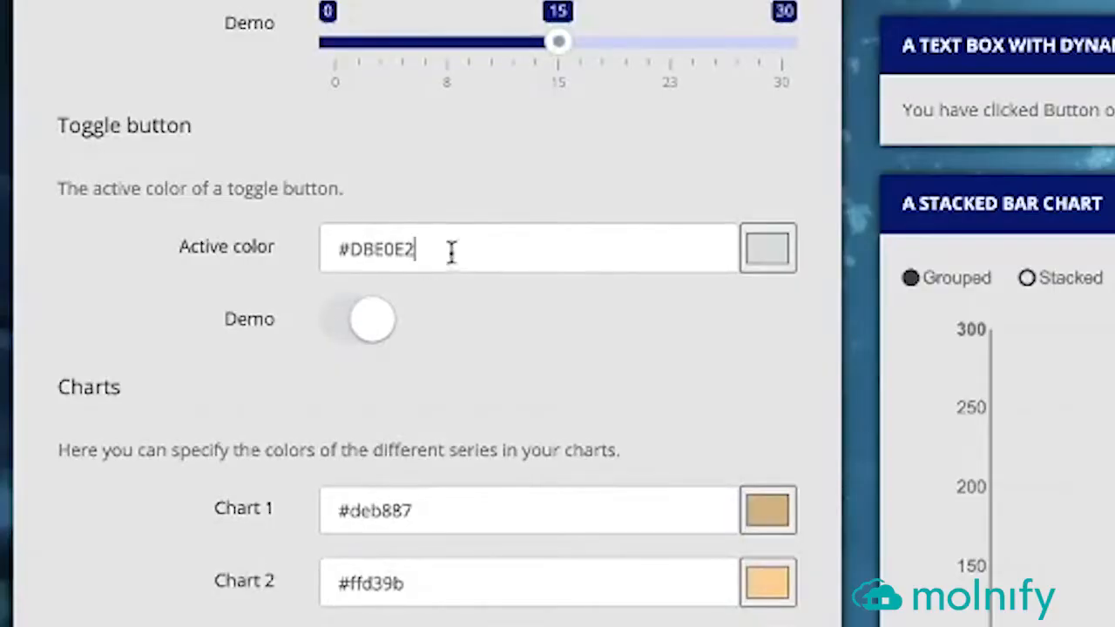
left_click_drag(205, 343, 84, 345)
type("#06197a")
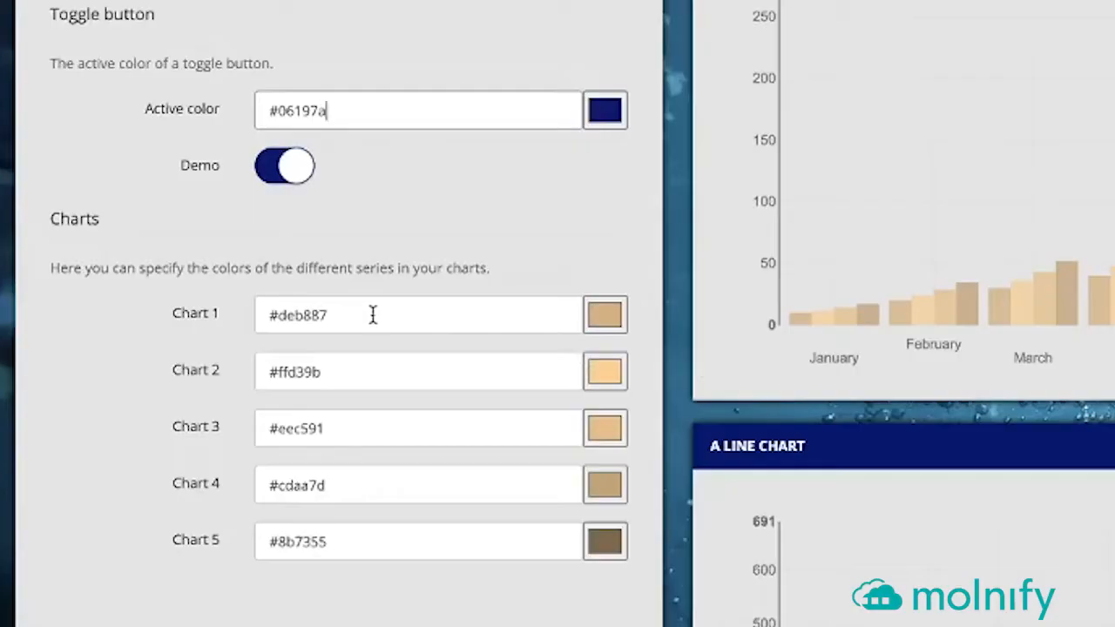
Set the colors of chart series Chart 1 through Chart 5 all to #06197a.
left_click_drag(372, 314, 113, 317)
type("#06197a")
left_click_drag(338, 377, 60, 373)
type("#06197a")
triple_click(341, 436)
type("#06197a")
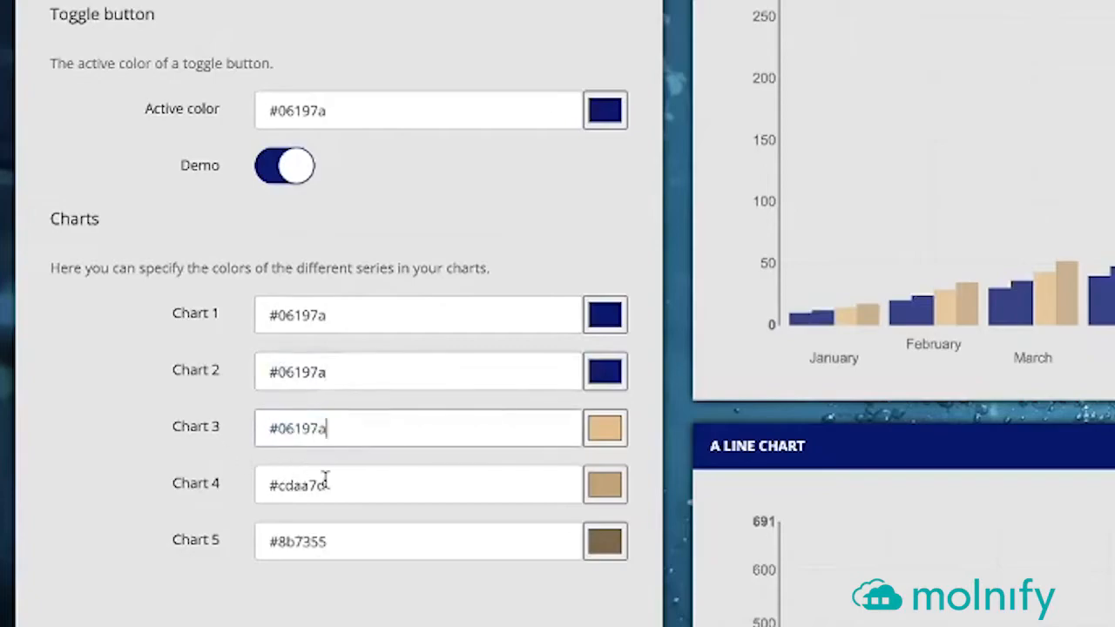
left_click_drag(310, 477, 187, 487)
type("#06197a")
left_click_drag(316, 540, 212, 545)
type("#06197a")
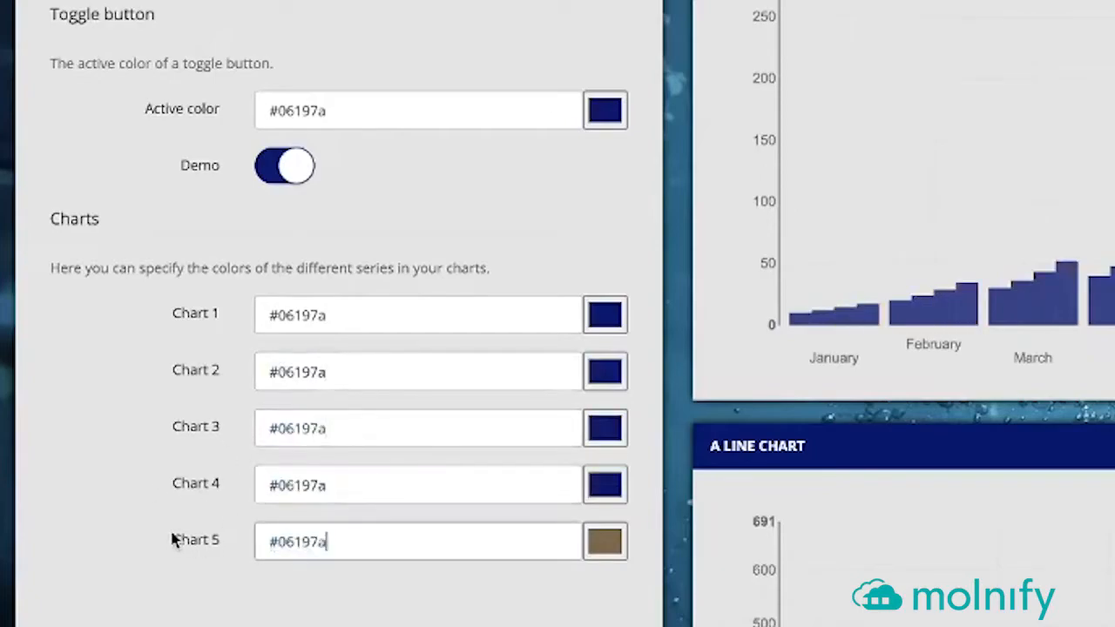
Pick the slightly lighter blue #1f328e as the color of Chart 2.
left_click(606, 375)
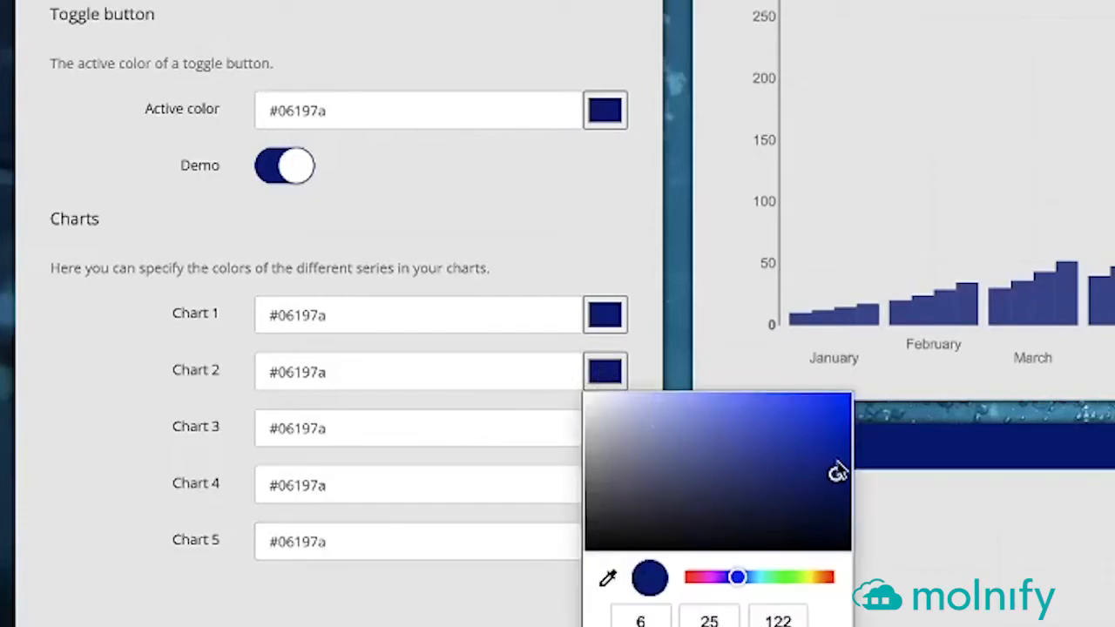
left_click_drag(836, 476, 792, 468)
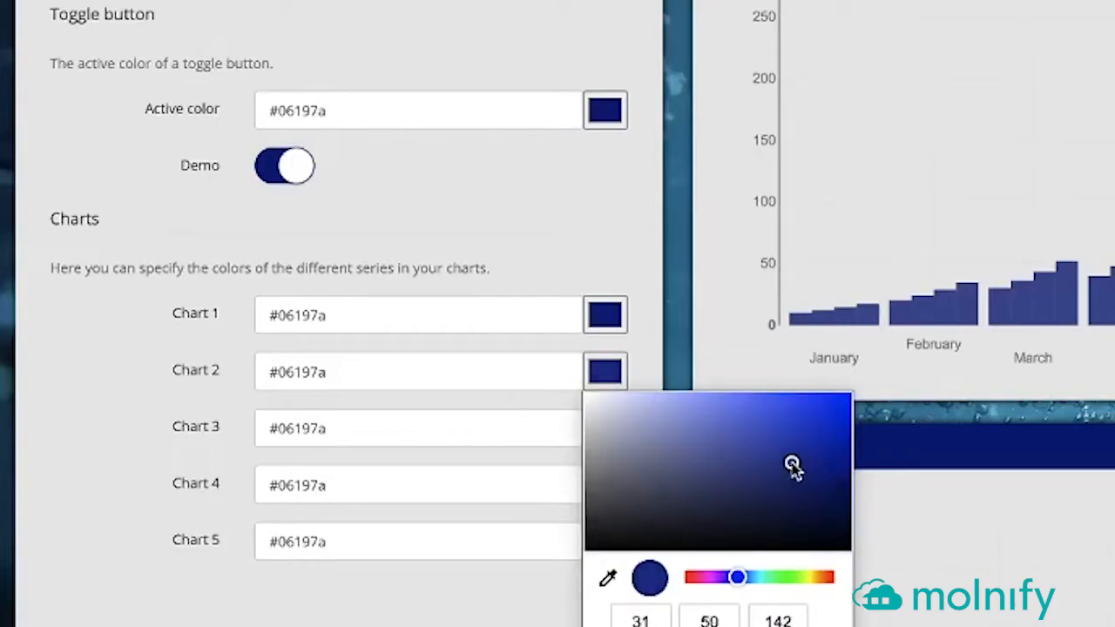
left_click(540, 228)
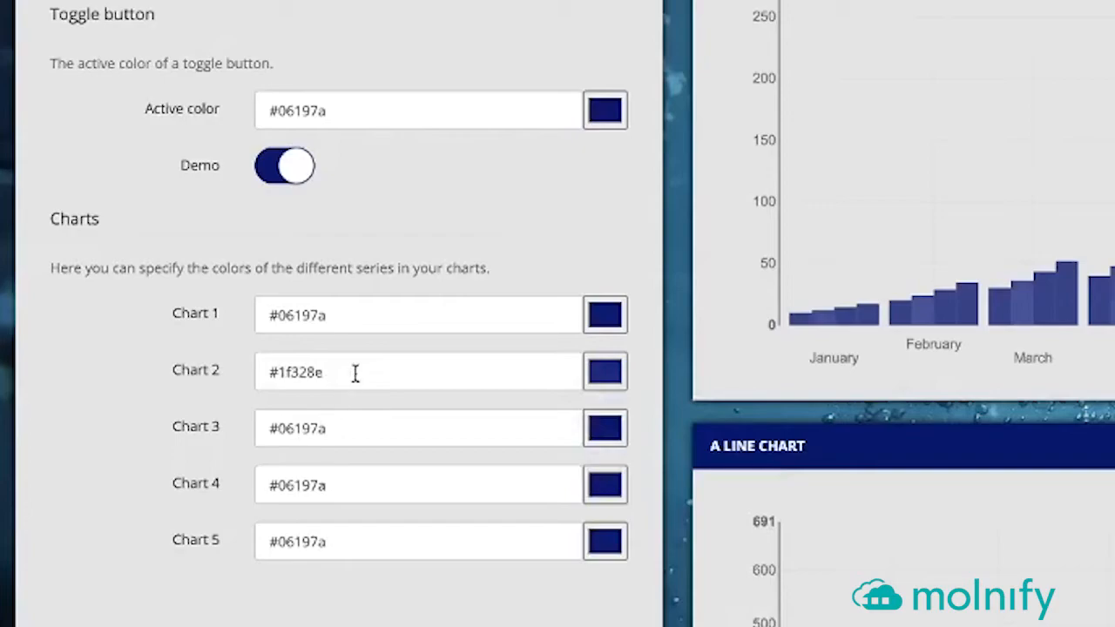
Copy Chart 2's color to Chart 3 and lighten it to #4255b3.
left_click_drag(354, 372, 116, 370)
key("ctrl+c")
triple_click(361, 426)
key("ctrl+v")
left_click(604, 429)
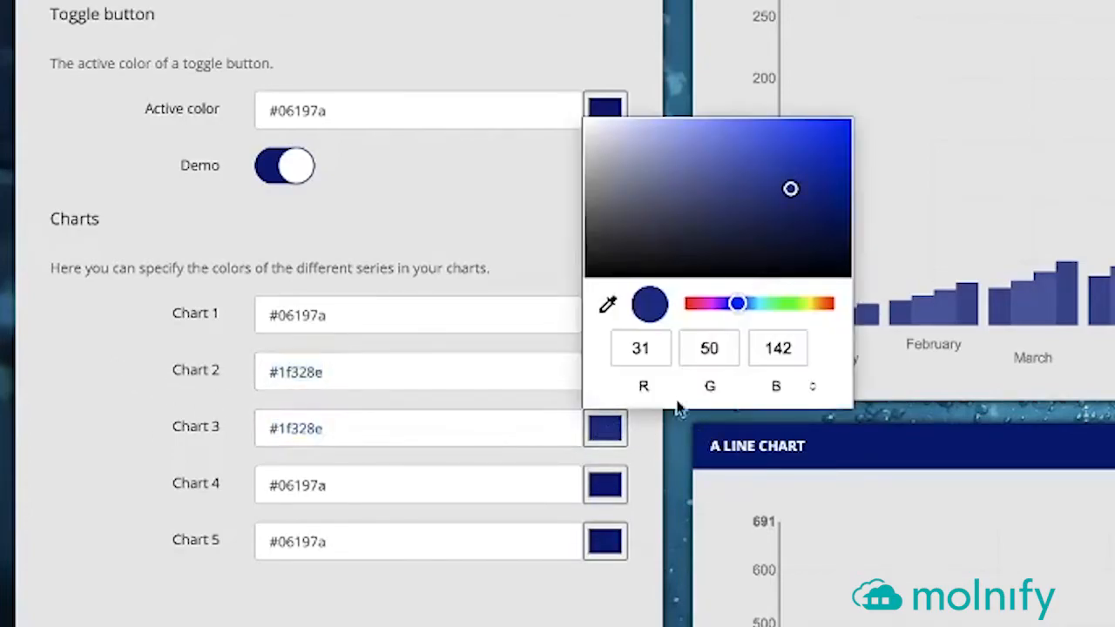
left_click(750, 169)
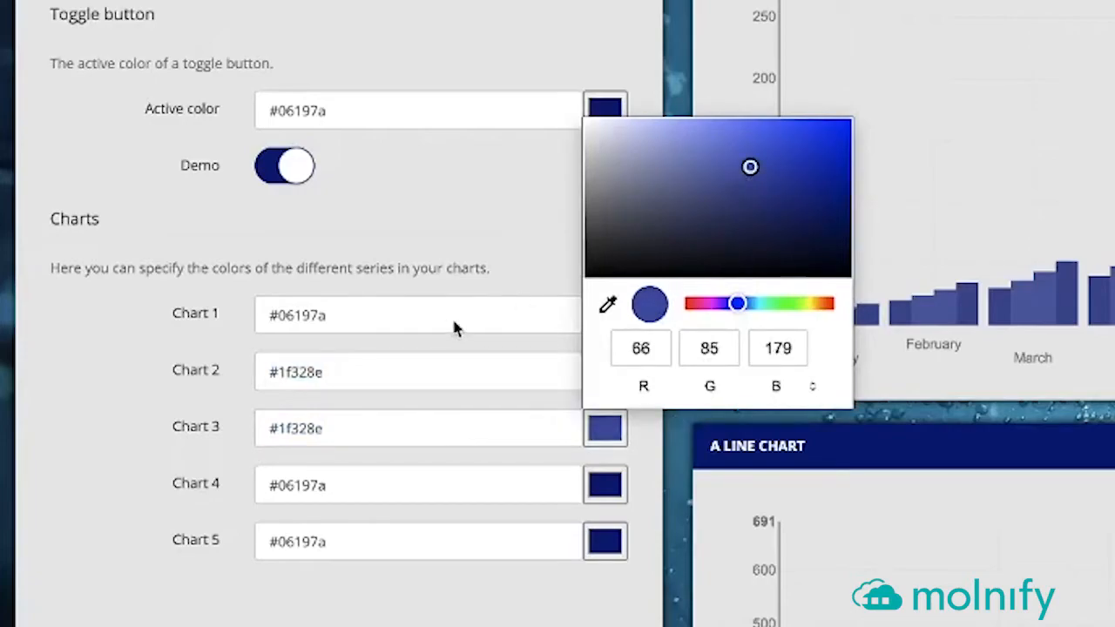
left_click(441, 220)
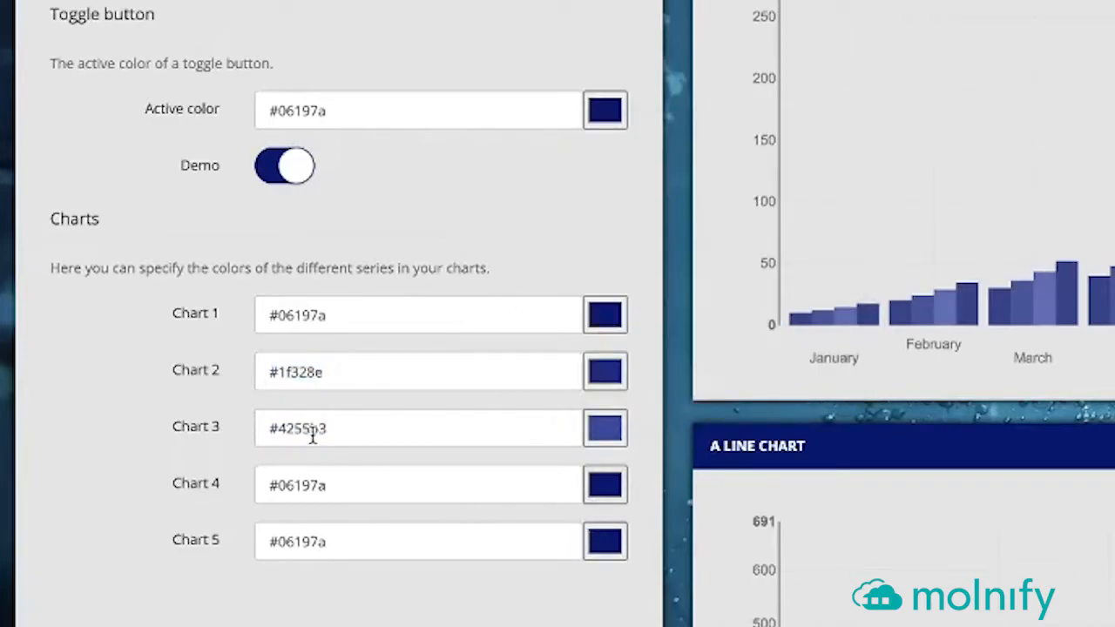
Copy Chart 3's color to Chart 4 and lighten it to #6f7fd3.
left_click_drag(372, 432, 172, 429)
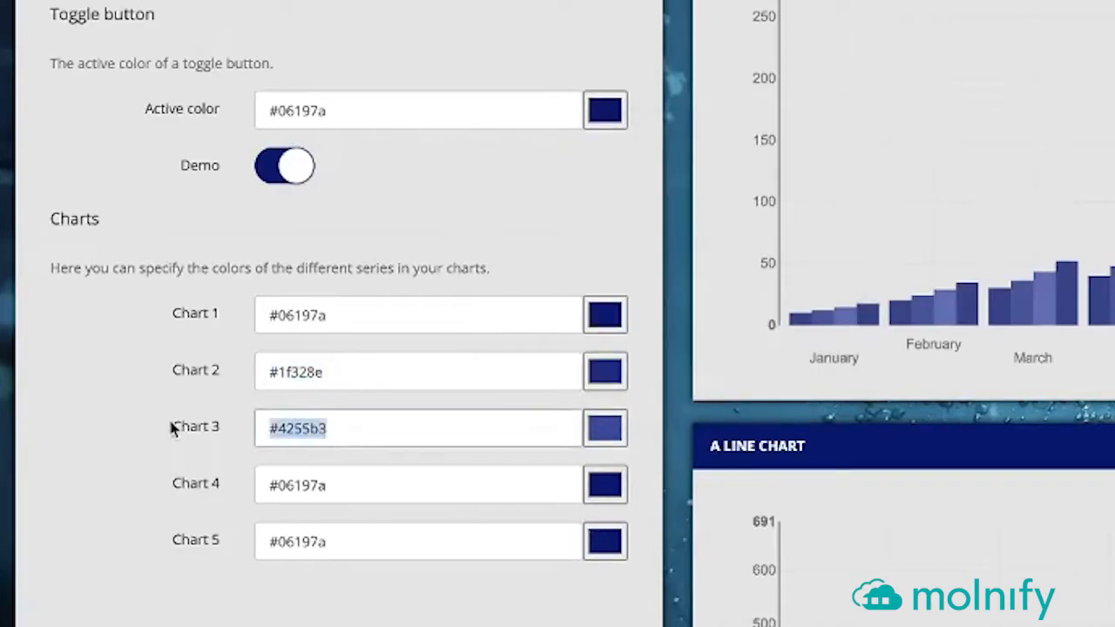
triple_click(348, 490)
key("ctrl+v")
left_click(609, 485)
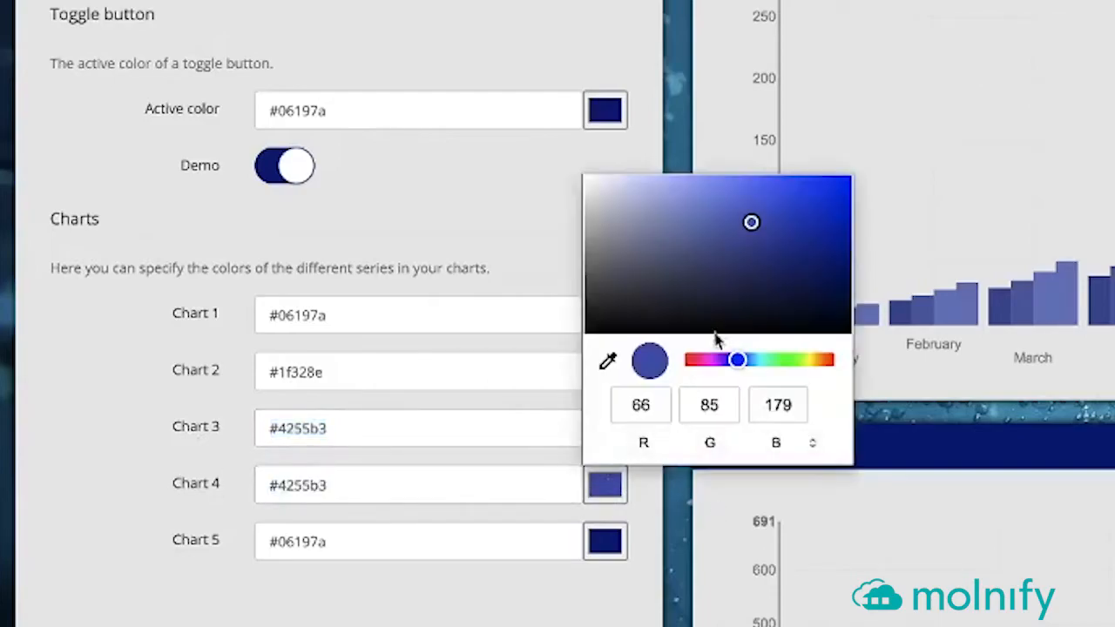
left_click(709, 202)
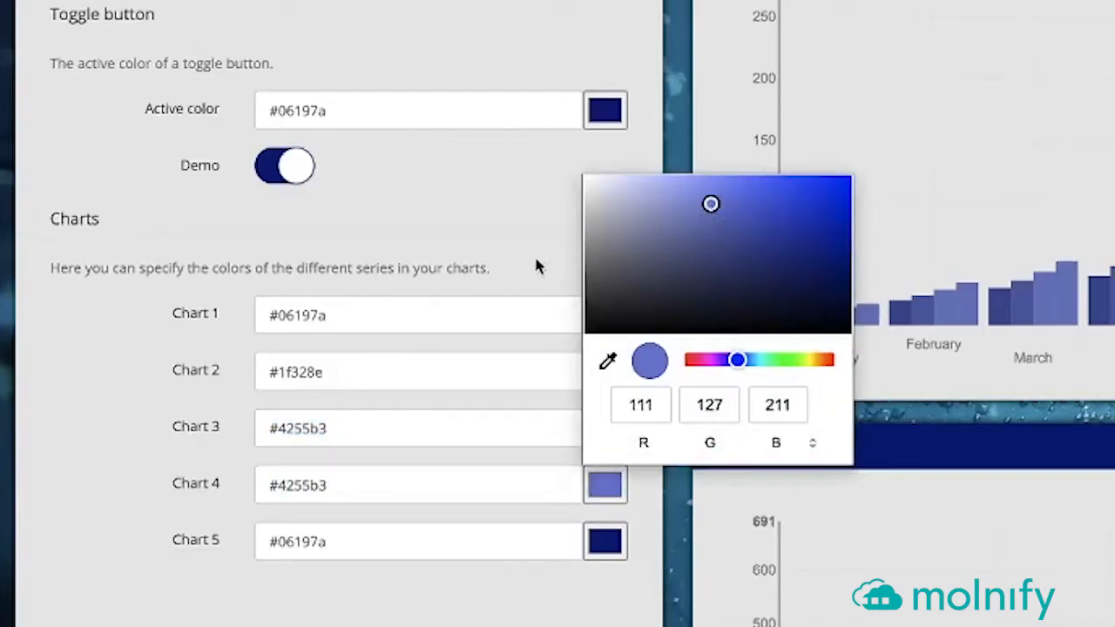
left_click(493, 231)
Copy Chart 4's color to Chart 5 and lighten it to #a0adee.
left_click_drag(344, 490, 128, 468)
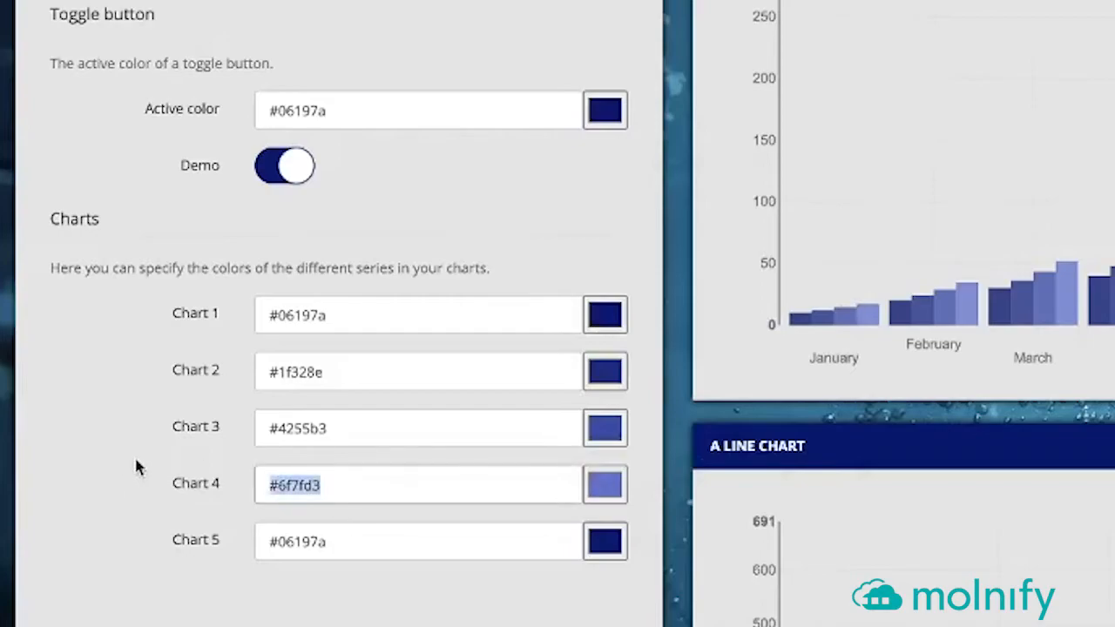
triple_click(362, 541)
key("ctrl+v")
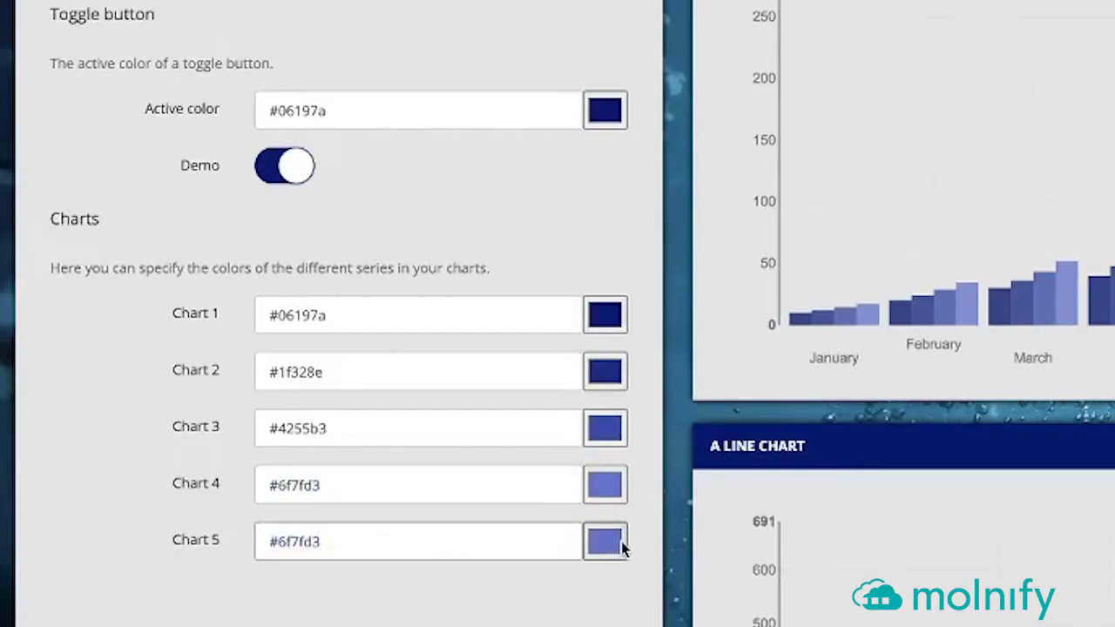
left_click(603, 544)
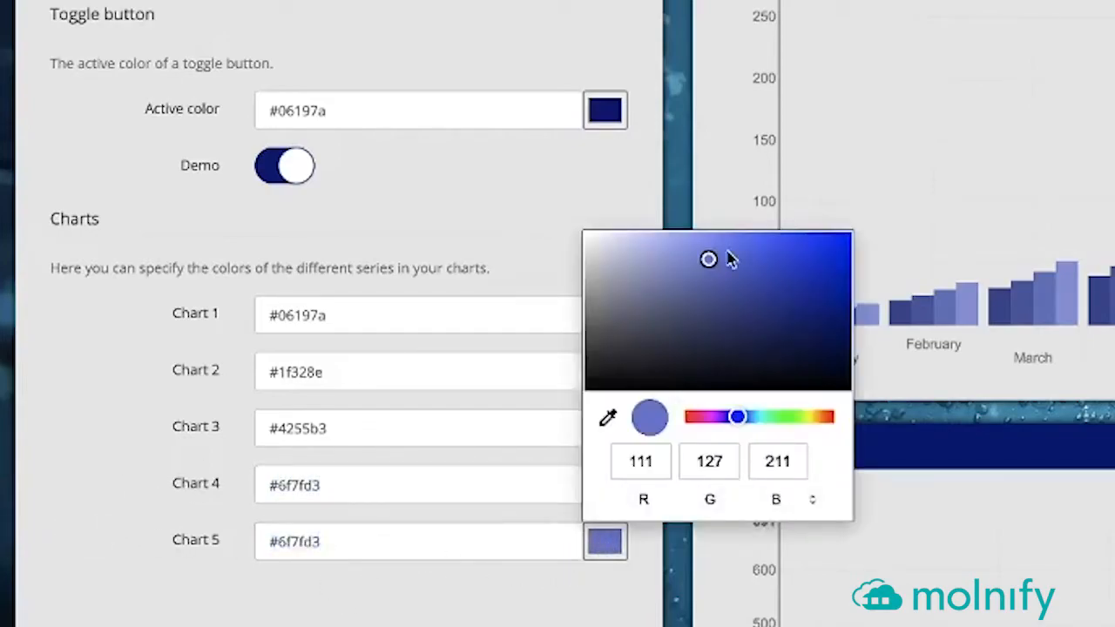
left_click(669, 244)
left_click(490, 211)
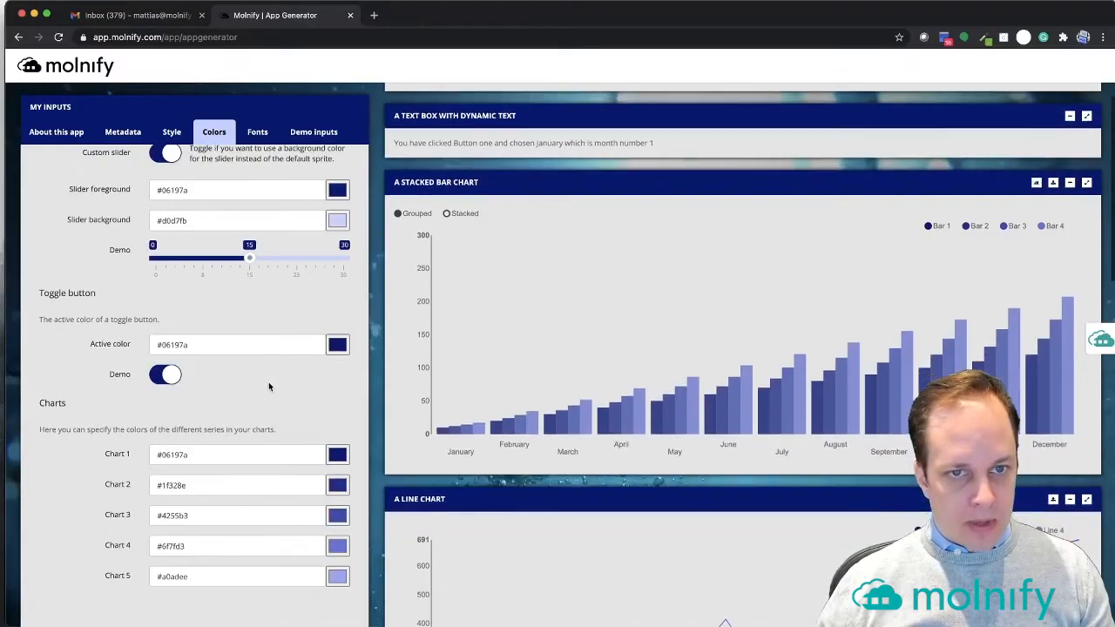
Add a font styling for the output box title in the font settings.
scroll(362, 375, "up", 3)
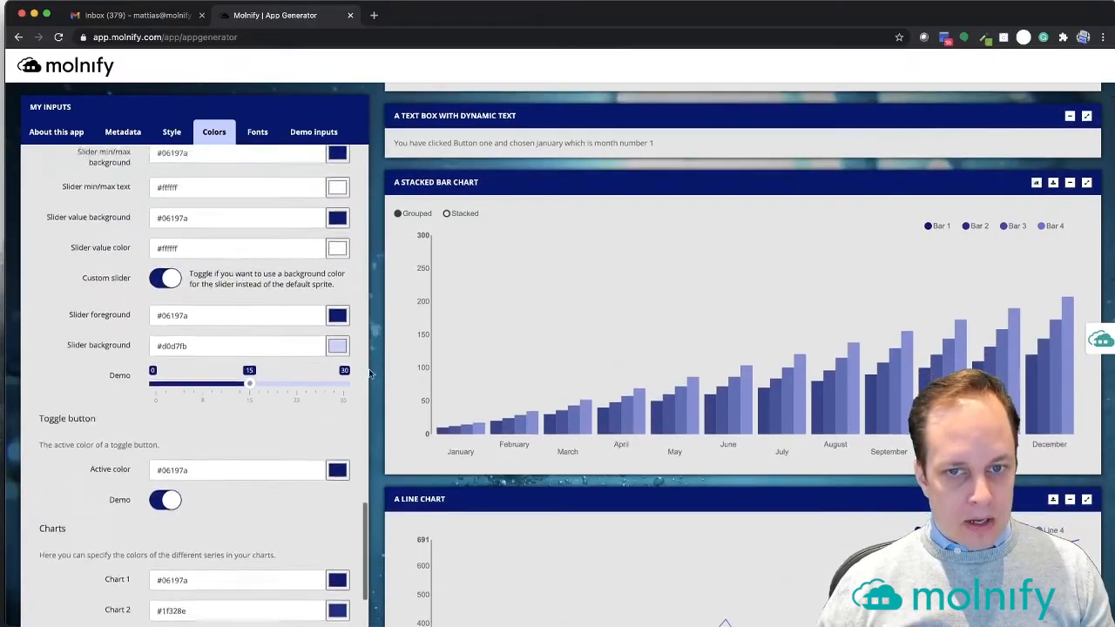
scroll(362, 374, "up", 4)
scroll(461, 336, "up", 2)
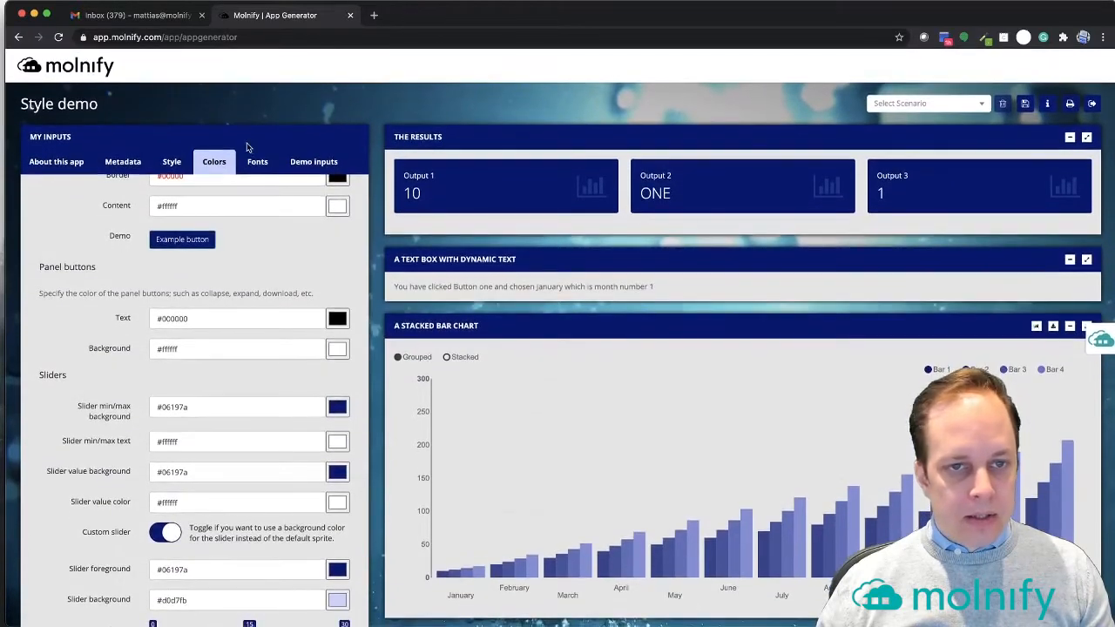
left_click(257, 164)
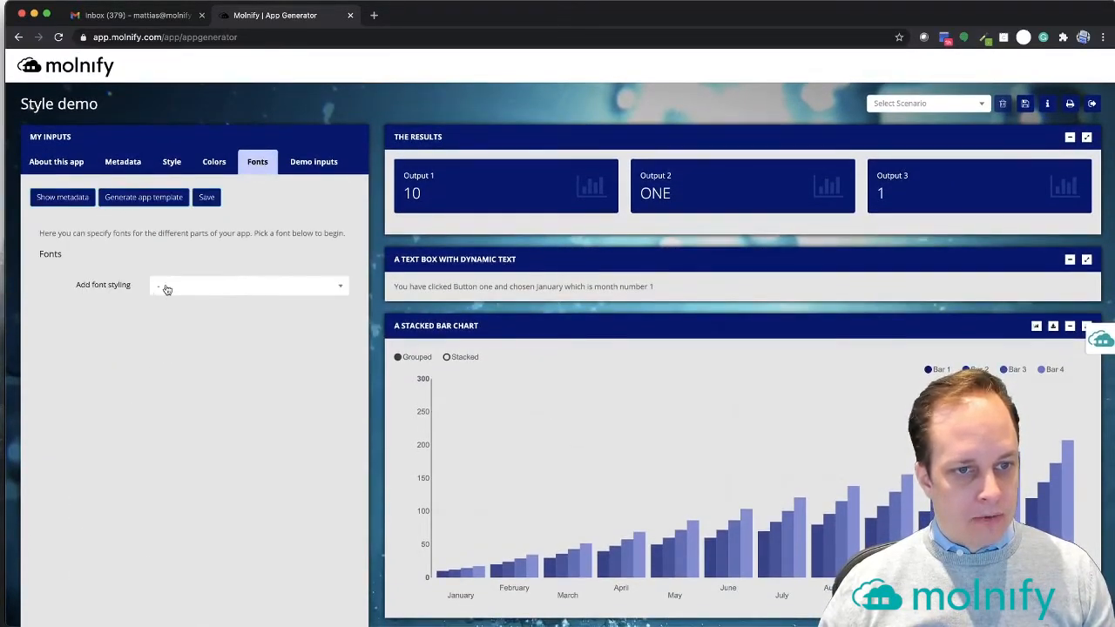
left_click(203, 291)
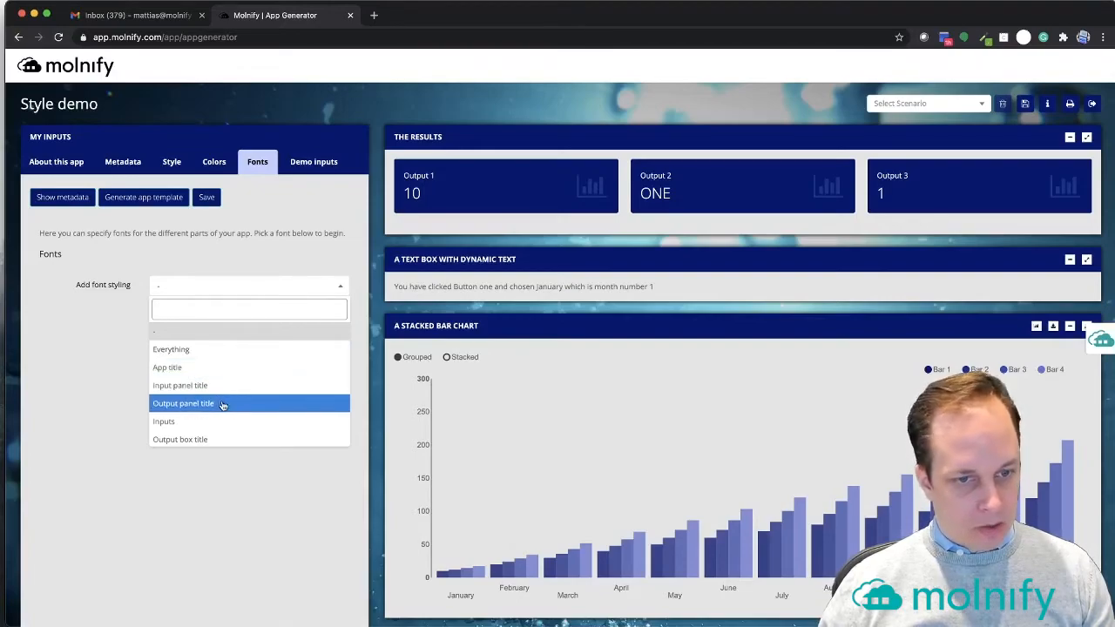
scroll(222, 421, "down", 1)
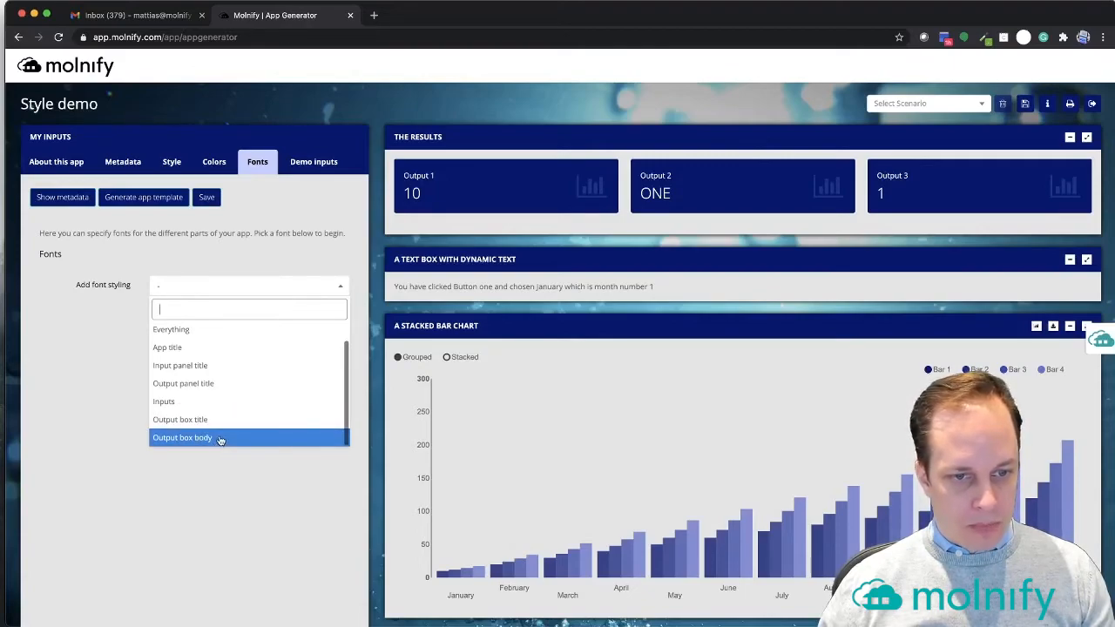
scroll(220, 439, "up", 1)
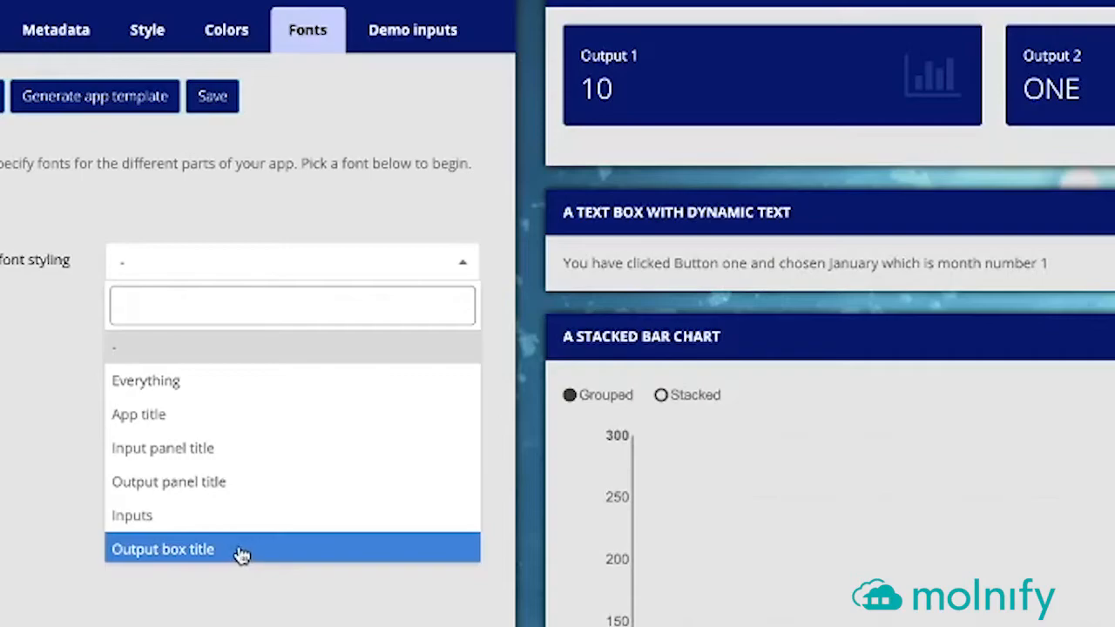
left_click(241, 552)
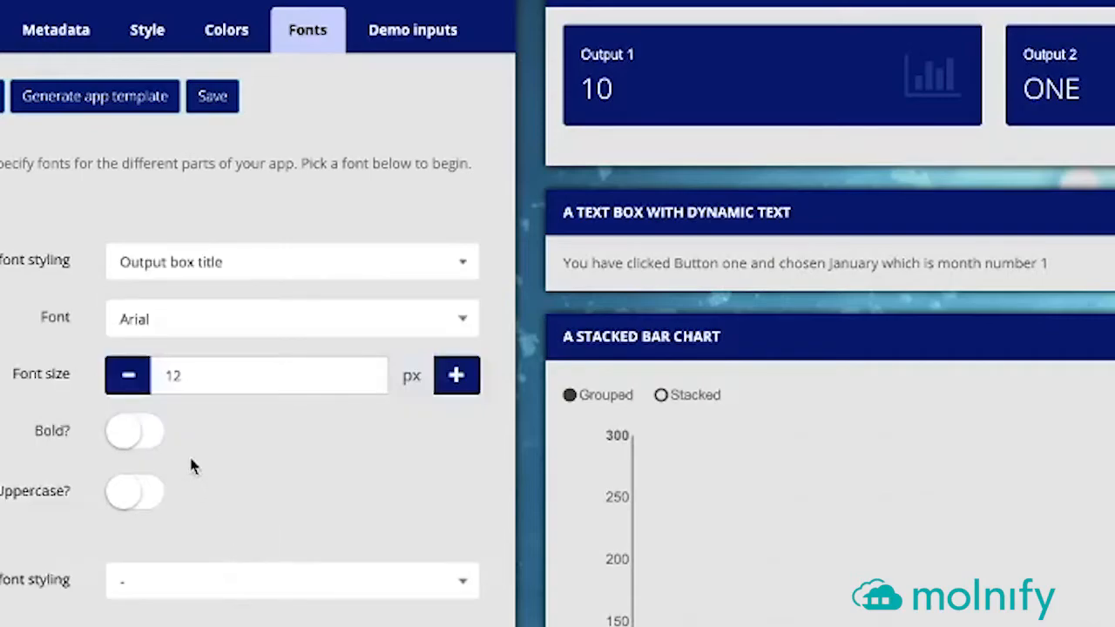
Set the output box title's font to Verdana and its size to 26 px.
left_click(253, 324)
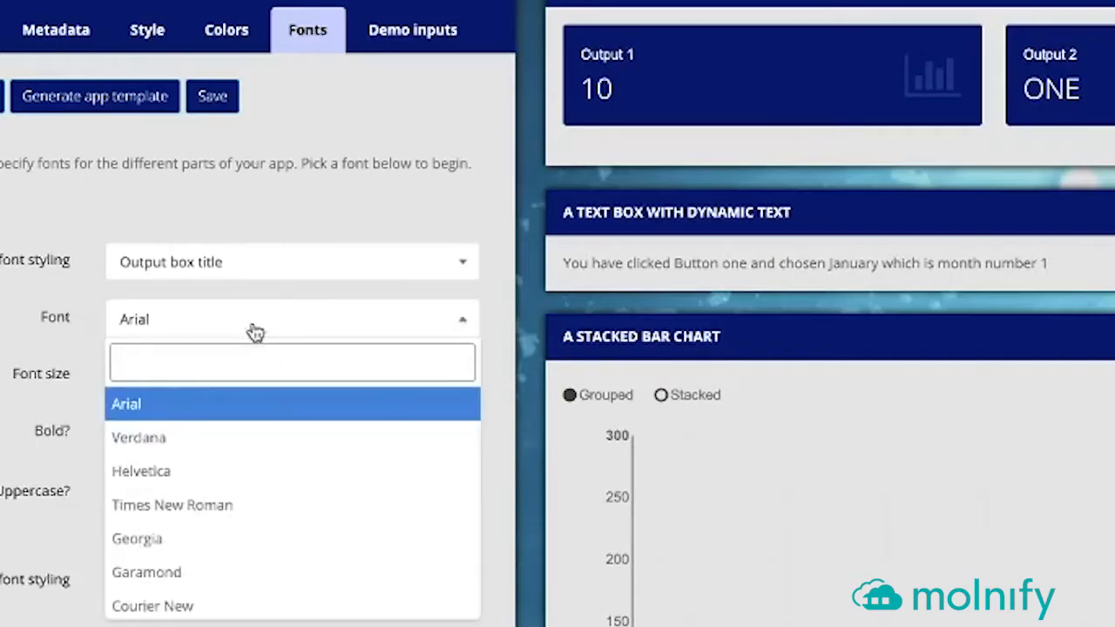
left_click(266, 446)
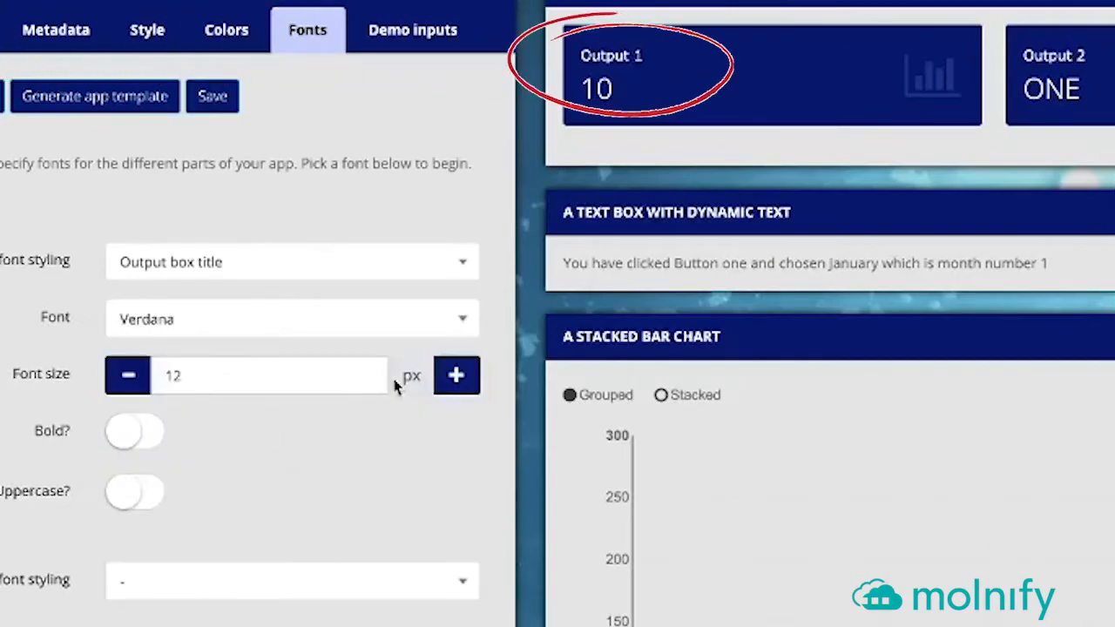
left_click(454, 381)
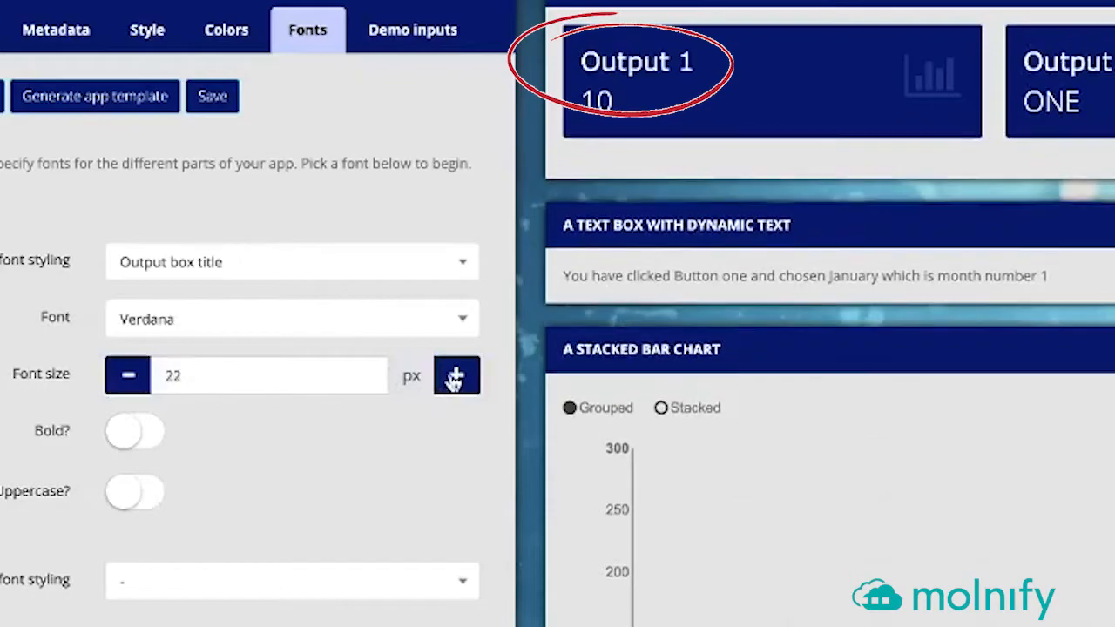
left_click(456, 379)
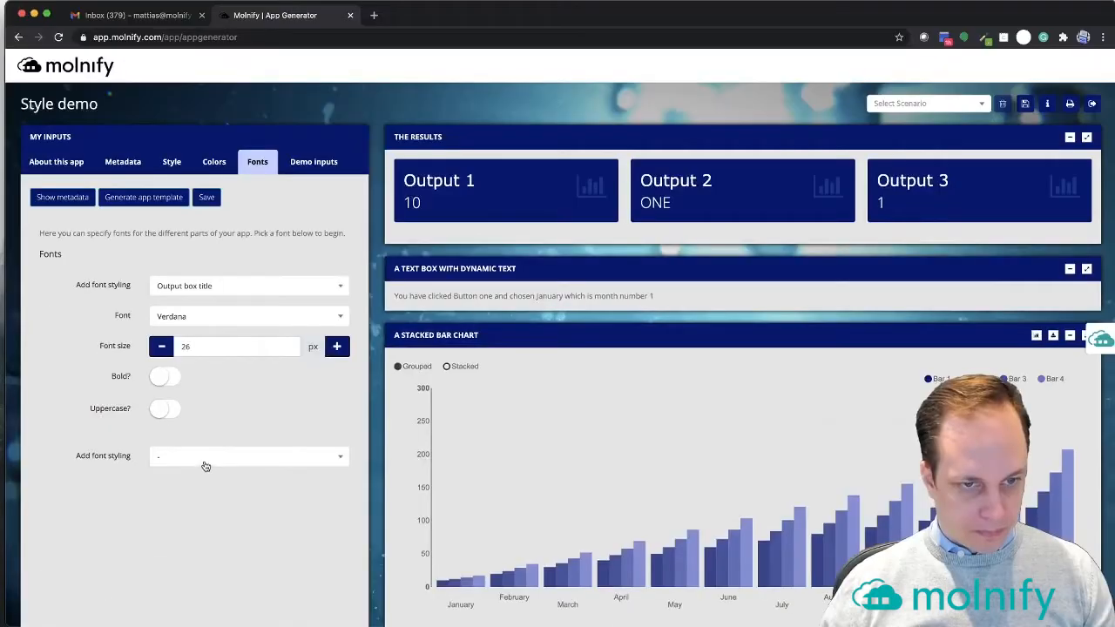
View the demo inputs with the new styling, save the configuration, and generate the app template.
left_click(412, 30)
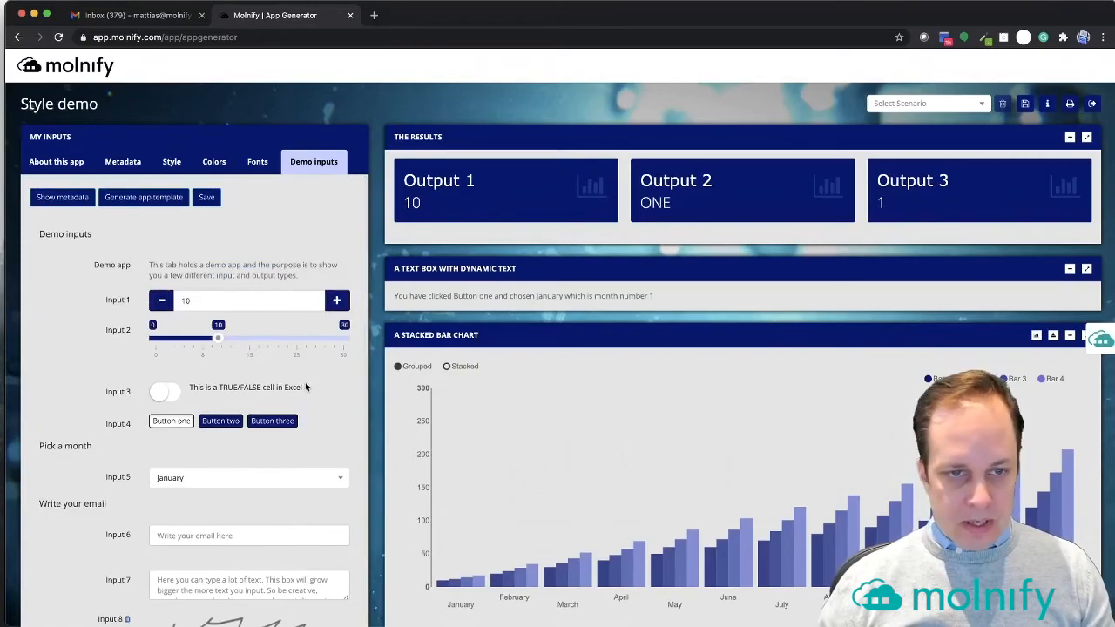
left_click(207, 199)
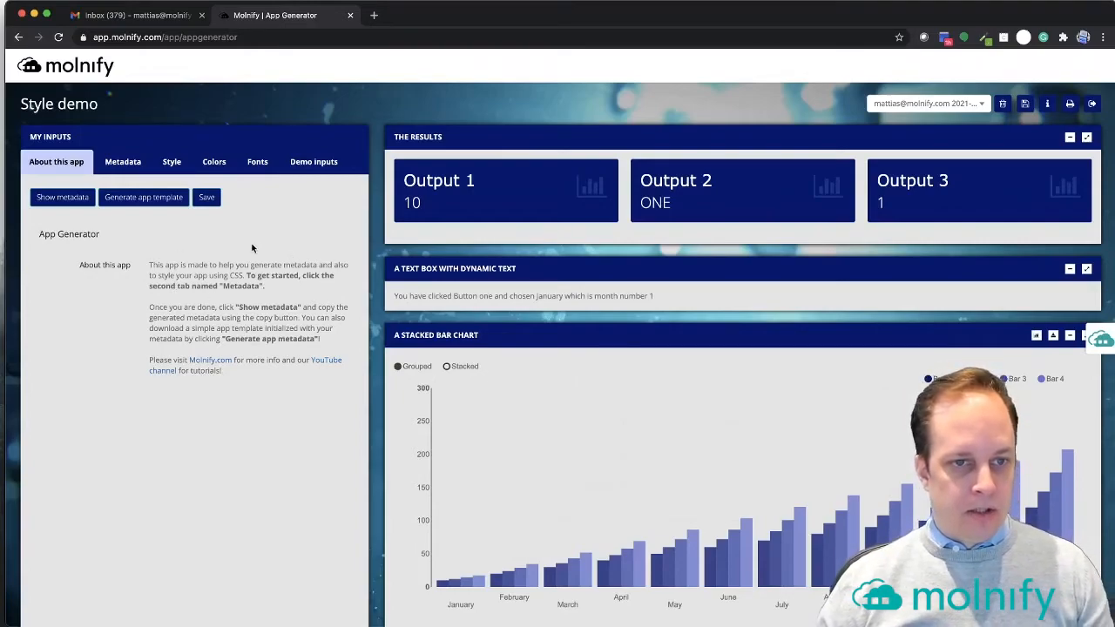
left_click(145, 198)
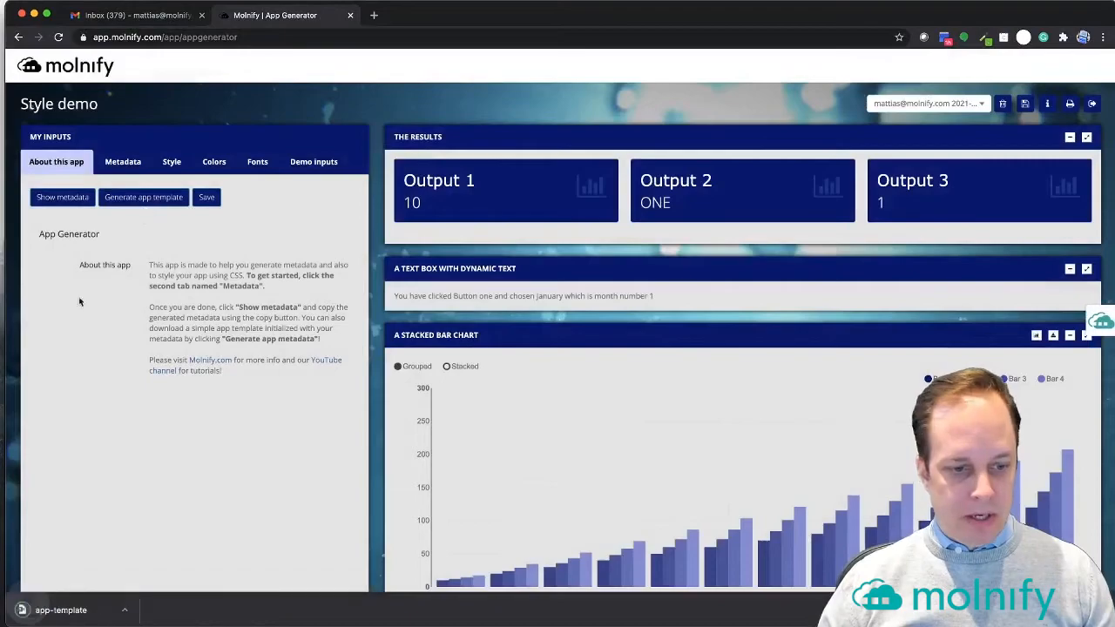
Open the downloaded app-template file in Excel and enlarge its window to fill the screen.
left_click(54, 611)
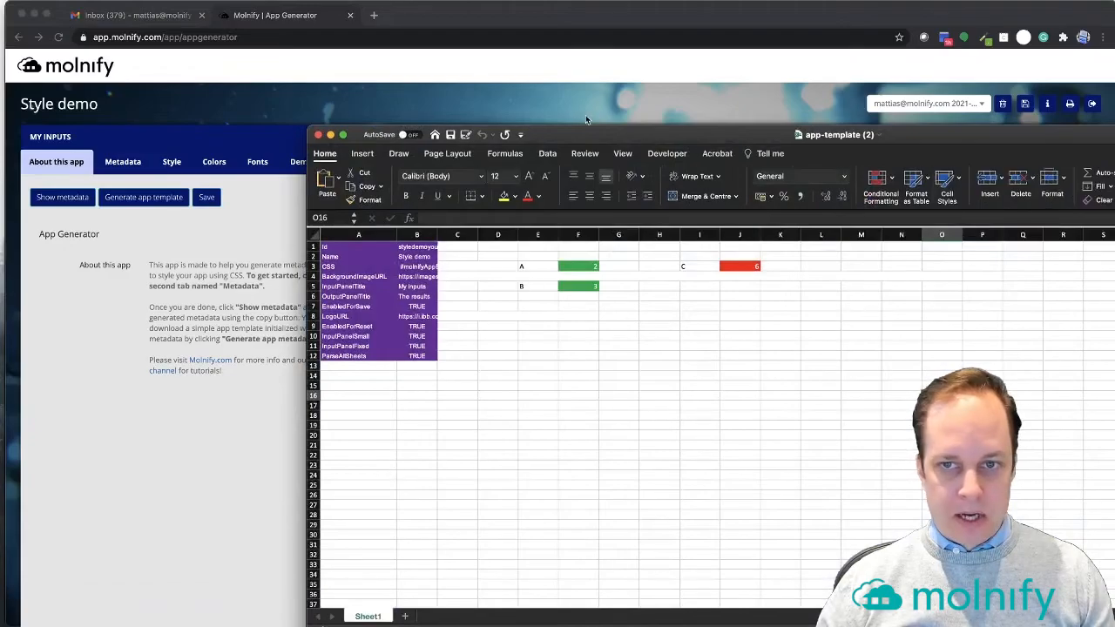
left_click_drag(584, 131, 281, 9)
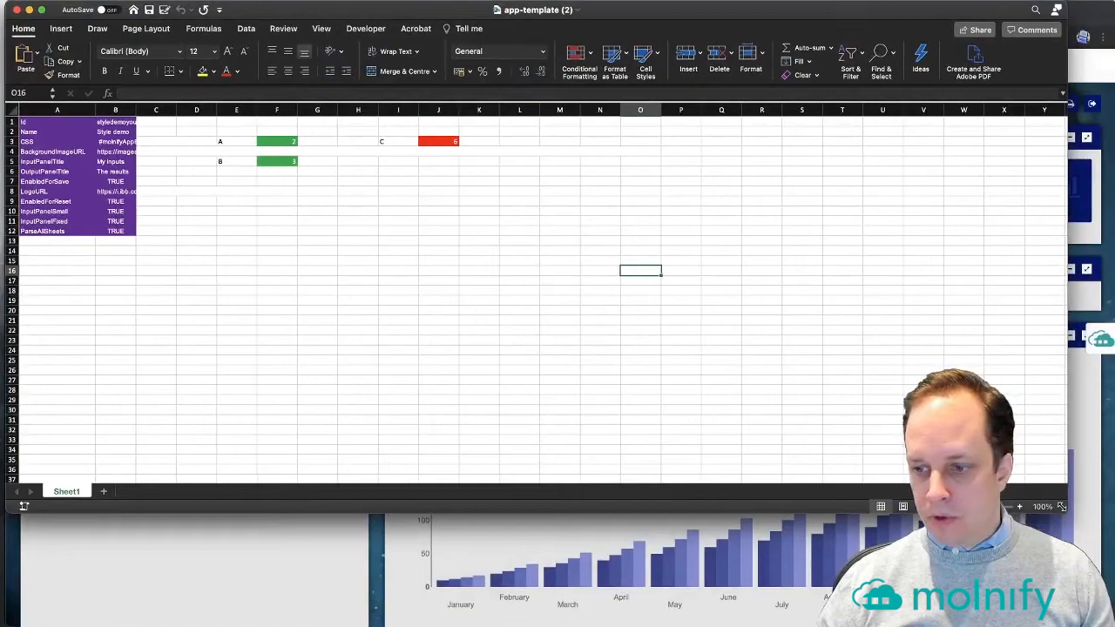
double_click(282, 10)
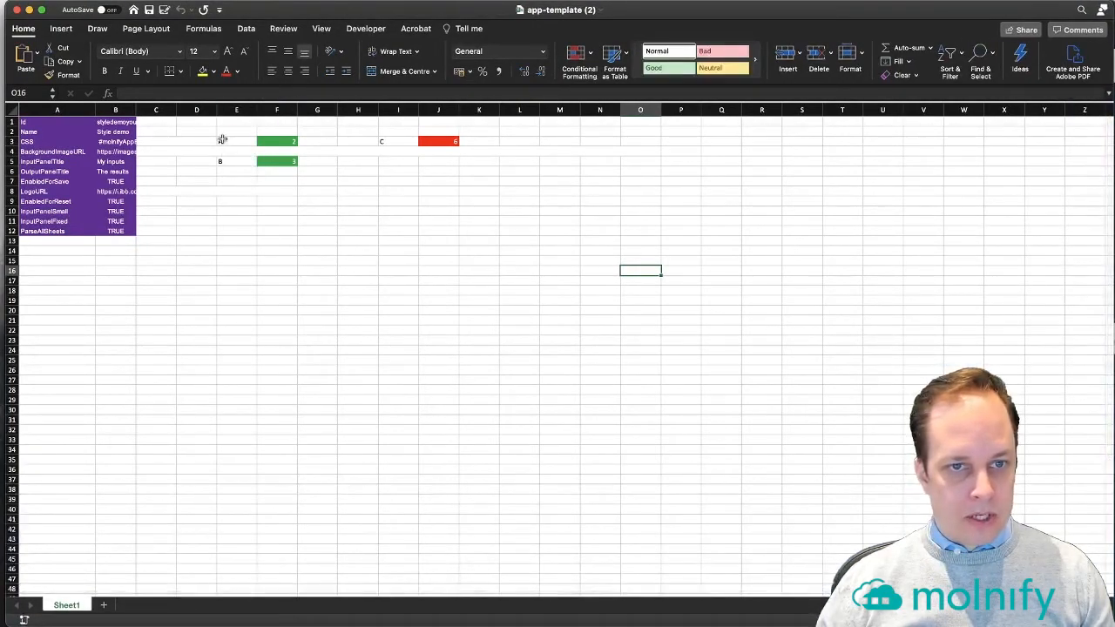
Examine the template's sample inputs A and B, the output C, and the metadata block in columns A and B.
left_click_drag(223, 142, 271, 163)
left_click_drag(381, 141, 445, 143)
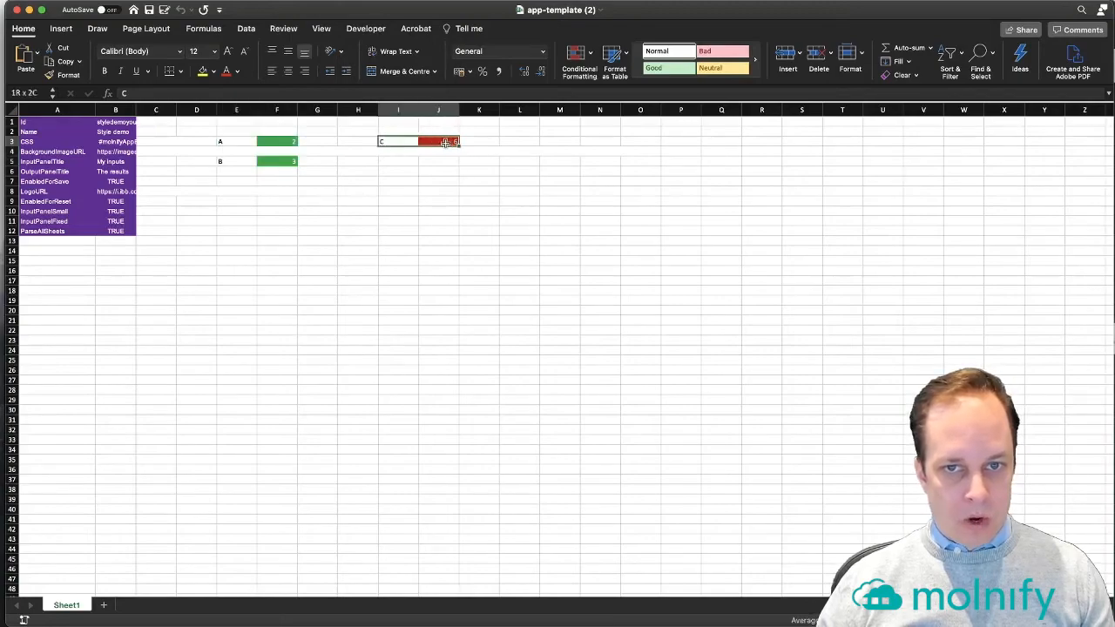
left_click(424, 198)
left_click_drag(37, 122, 104, 227)
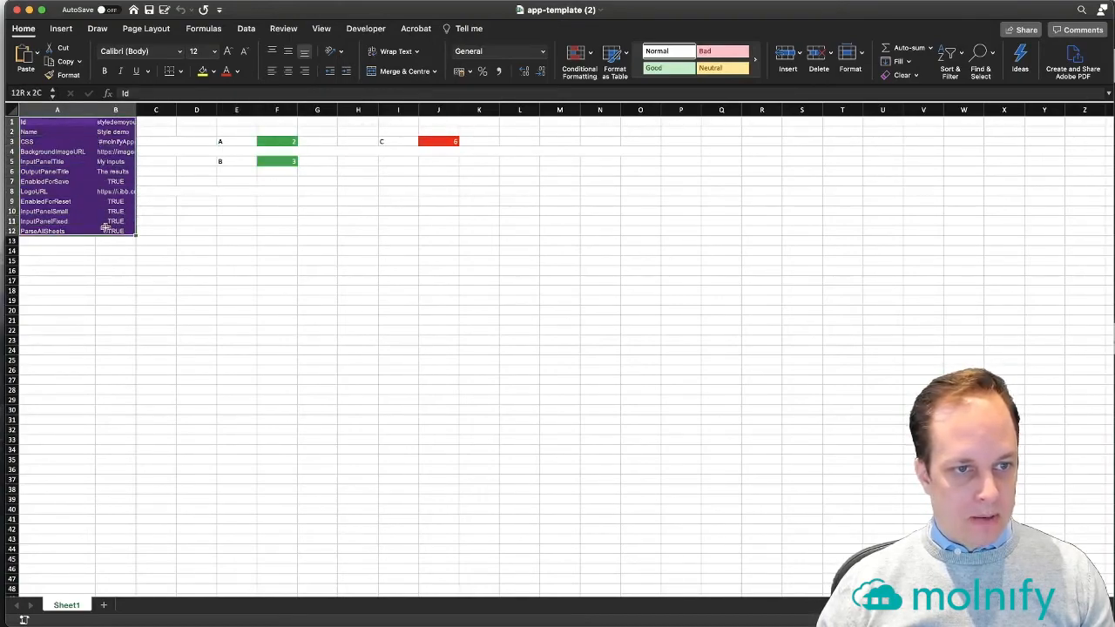
left_click(78, 198)
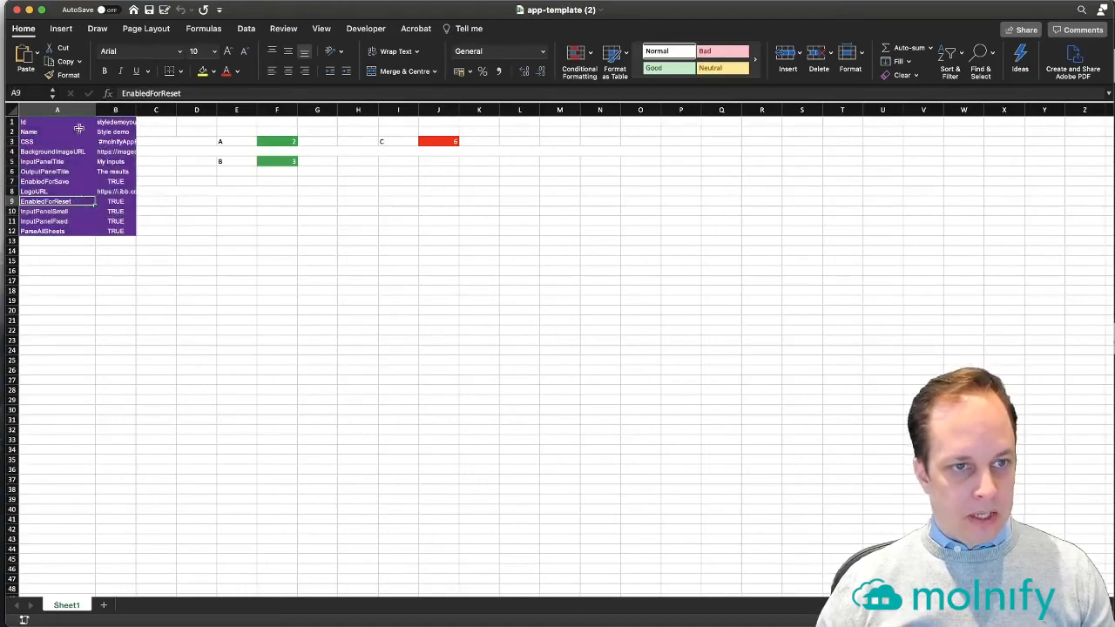
Review the metadata values in column B one by one, from Name and CSS down to ParseAllSheets.
left_click(115, 132)
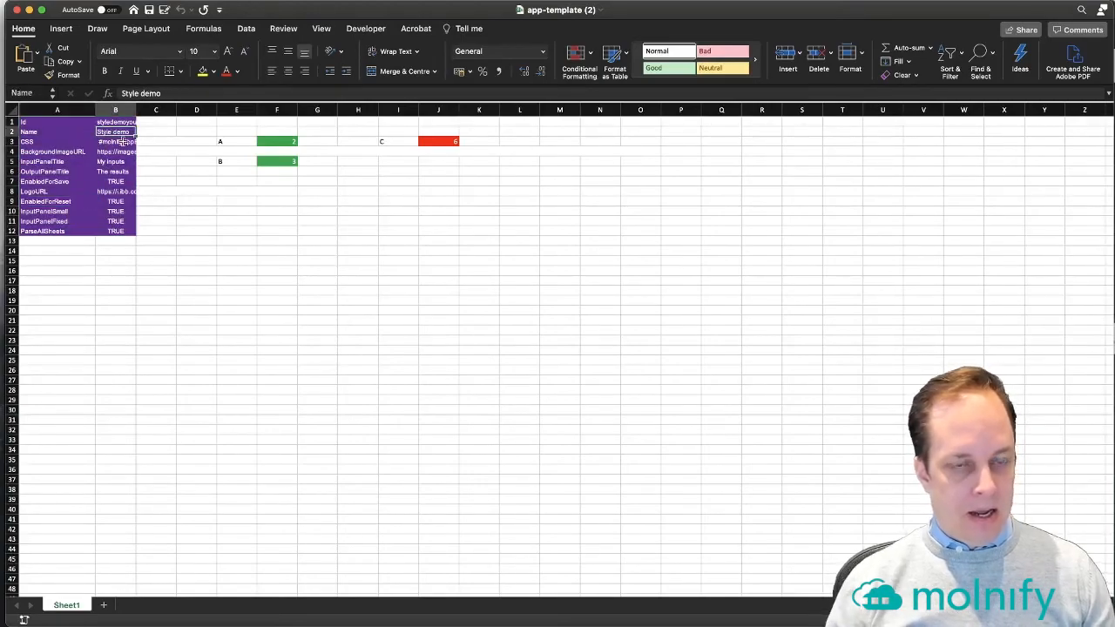
left_click(122, 141)
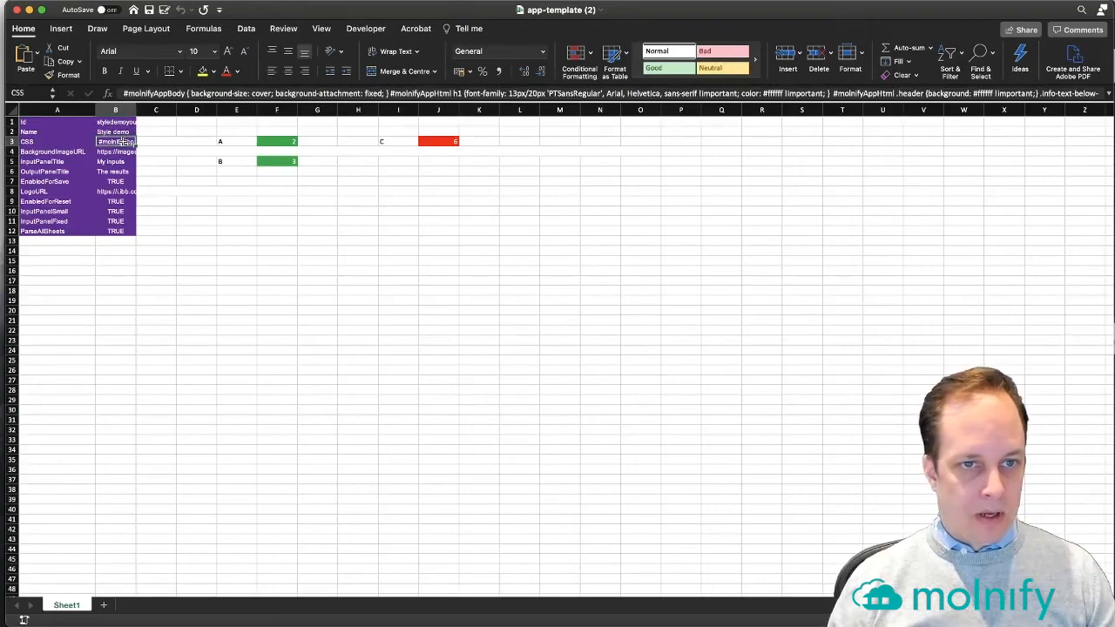
left_click_drag(178, 100, 218, 48)
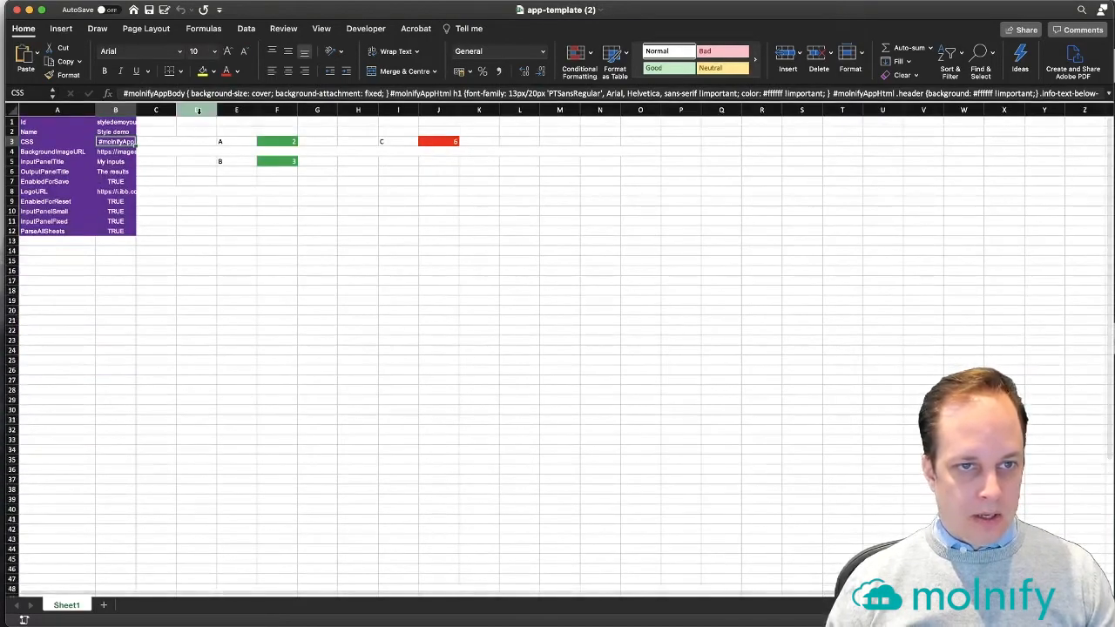
key("Down")
key("Down")
key("Down")
key("Down")
key("Down")
key("Down")
key("Down")
key("Down")
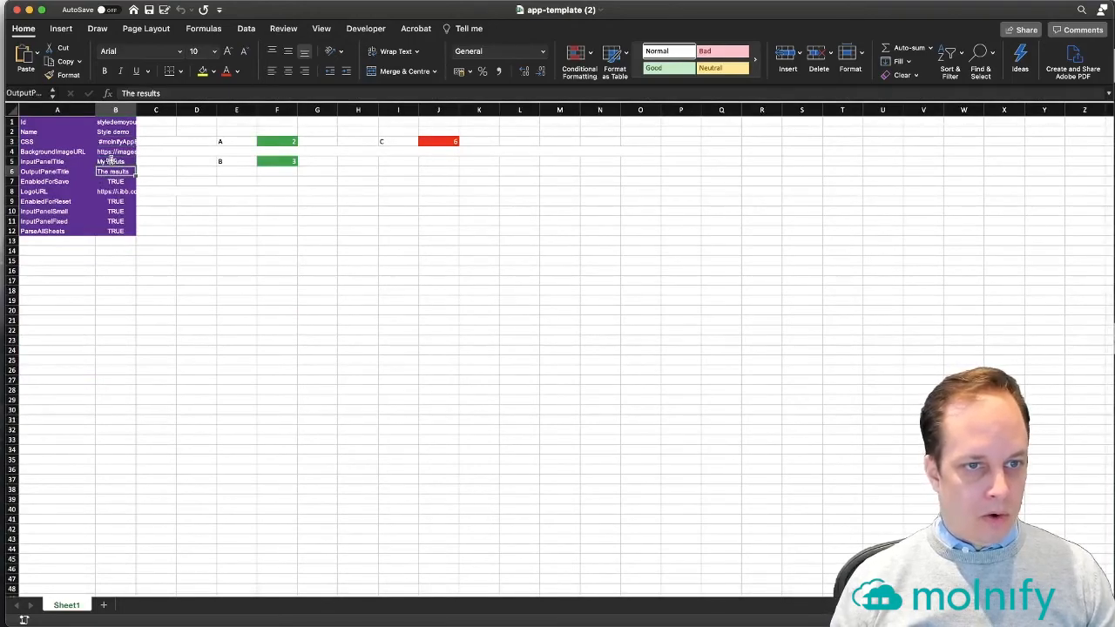
key("Down")
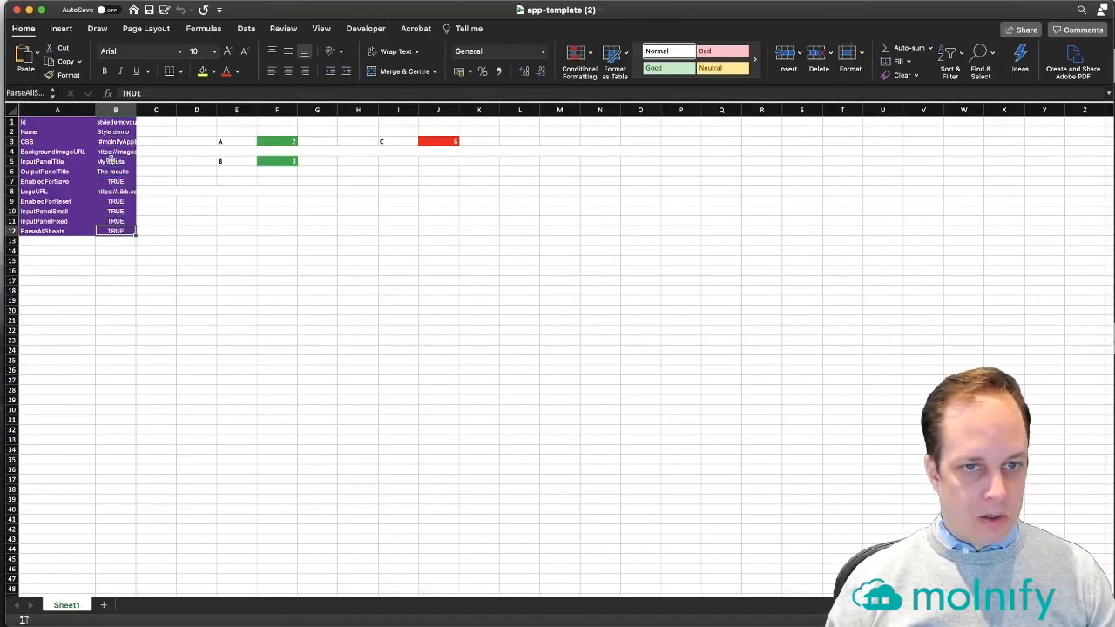
left_click(355, 231)
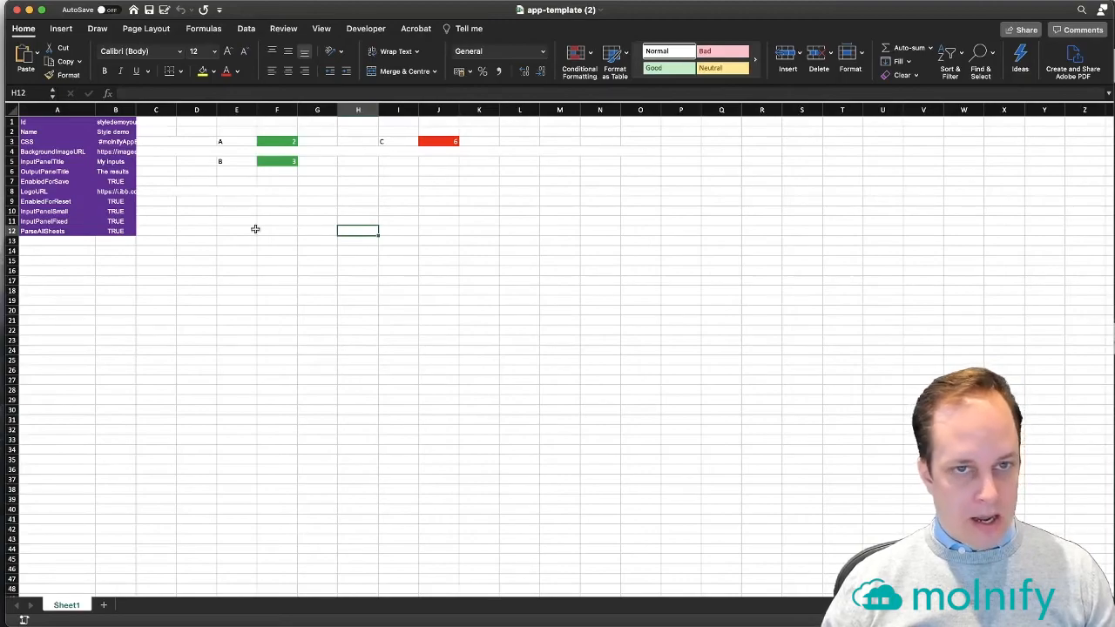
Save the app-template workbook and upload it to Molnify in the browser through the Create App page's Excel drop area.
key("super+s")
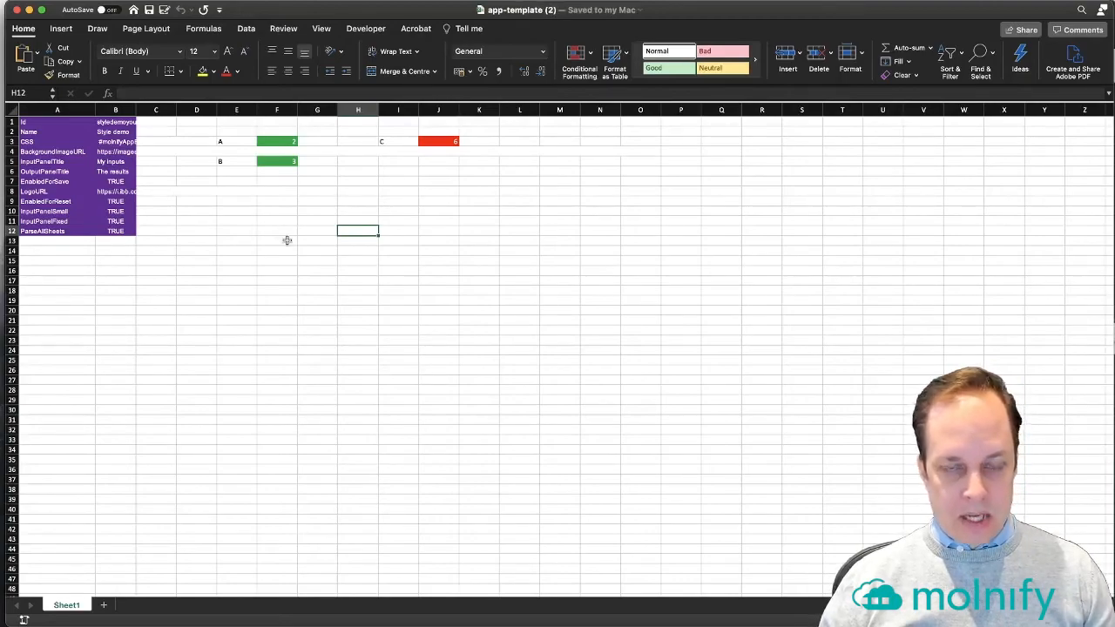
key("super+Tab")
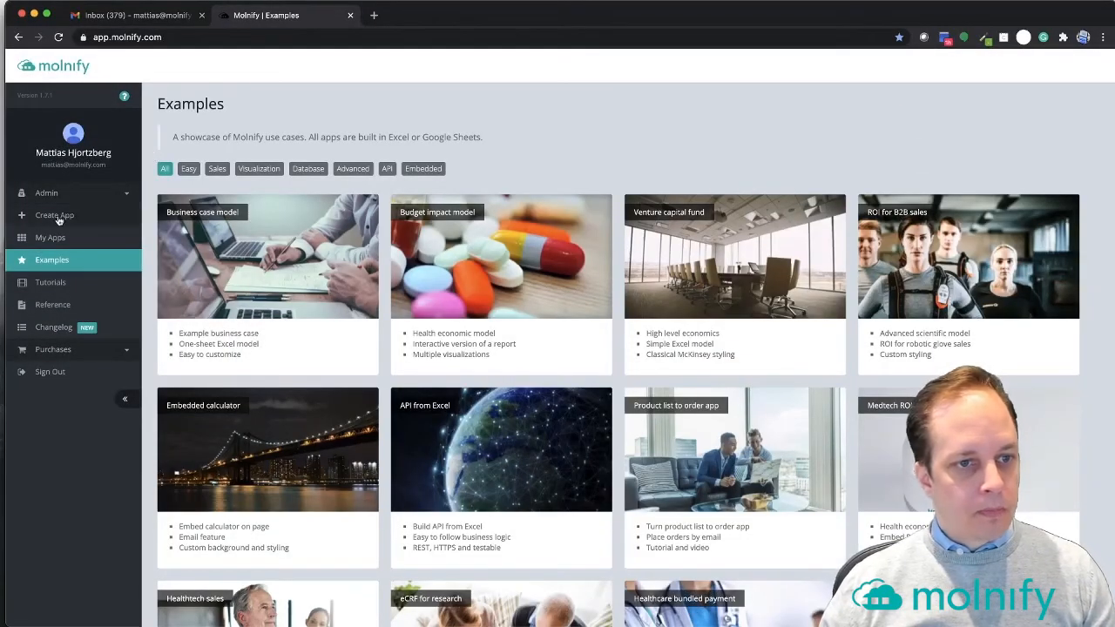
left_click(61, 217)
key("super+Tab")
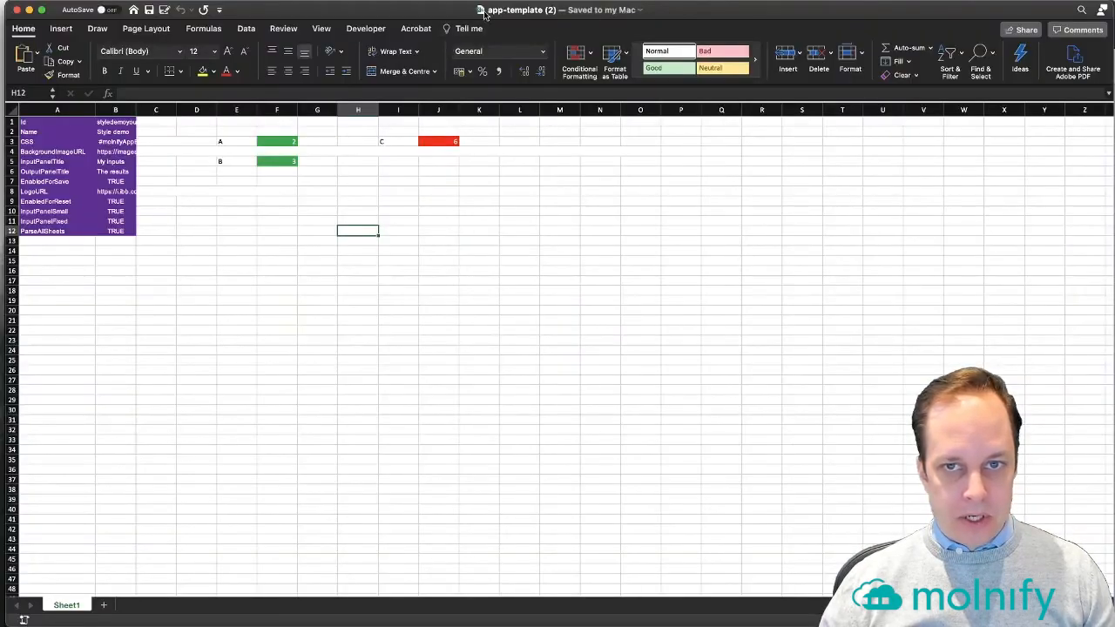
left_click_drag(479, 85, 495, 283)
Switch to Molnify in the browser and open the Create App page to view its App Generator section.
key("super+Tab")
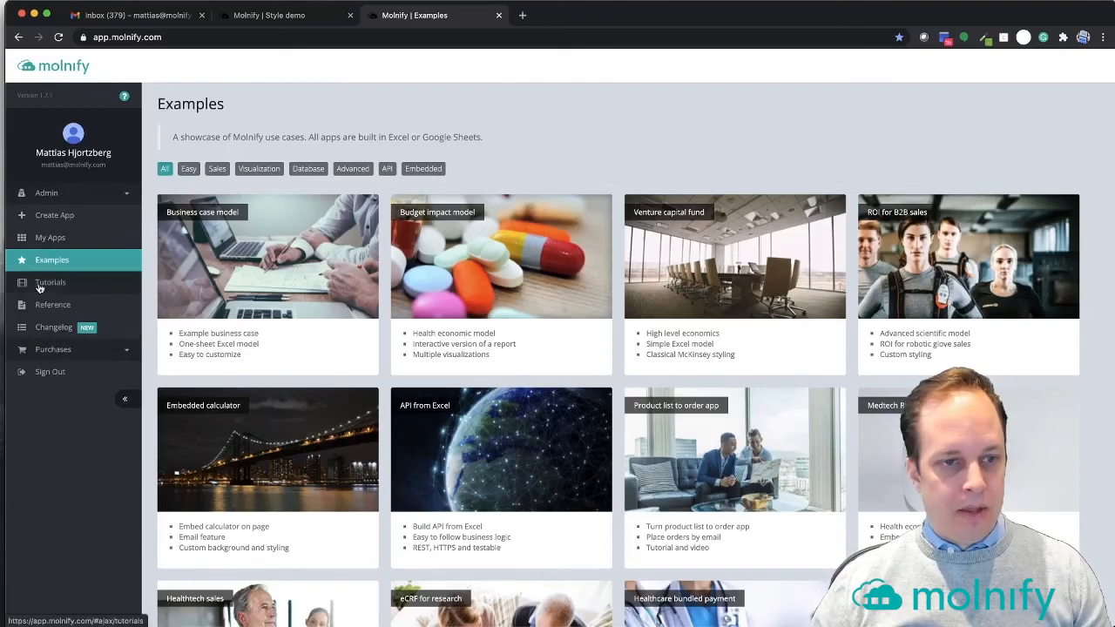
left_click(64, 219)
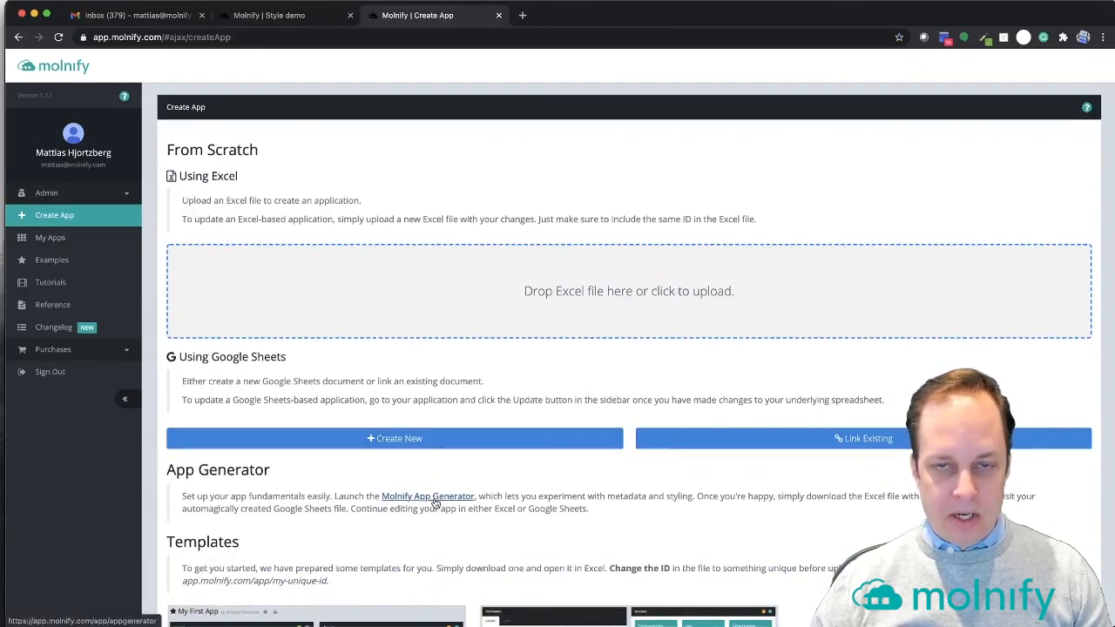
scroll(436, 503, "down", 1)
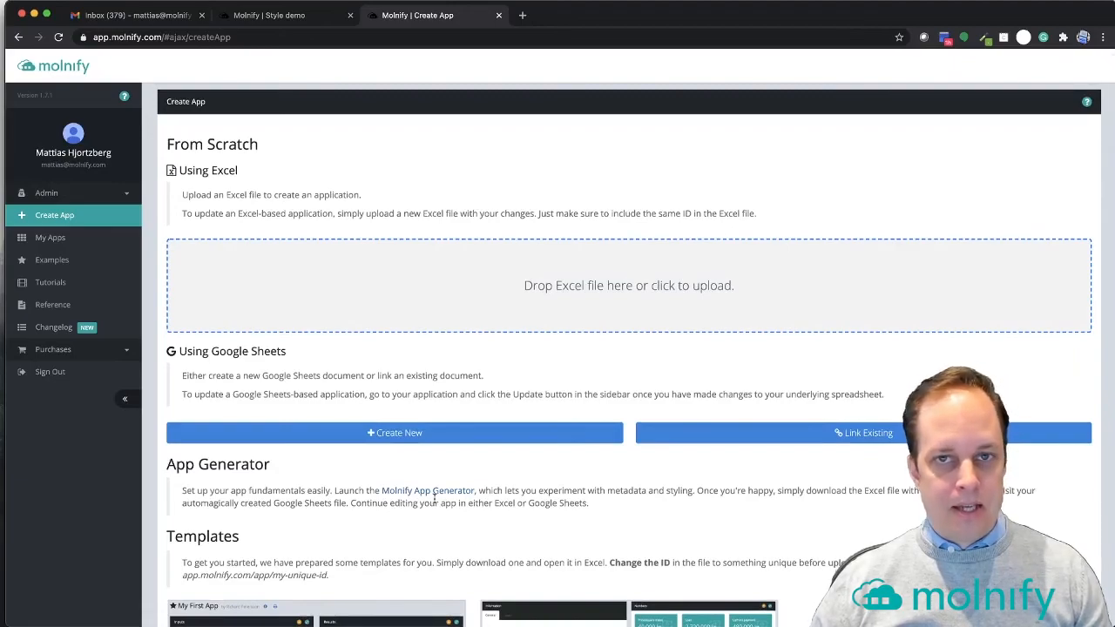